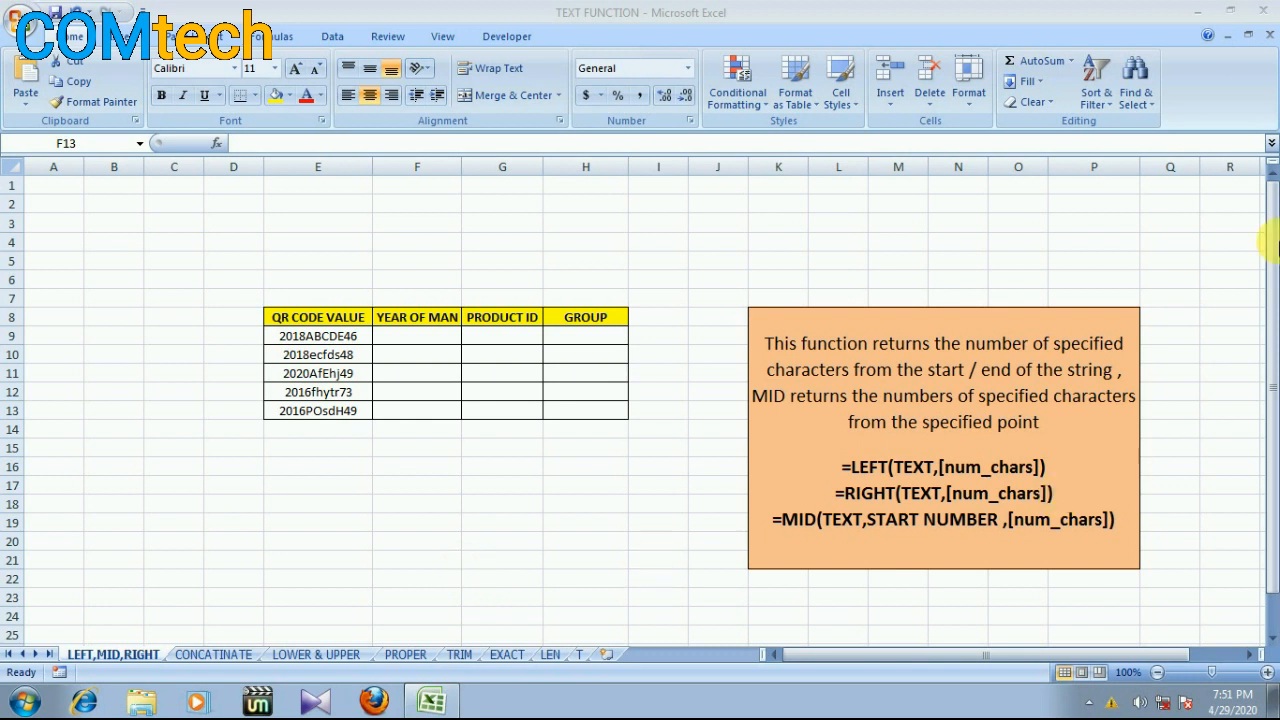
- Examine the leading year, middle product ID and trailing group characters of the QR code value in E9
left_click(401, 340)
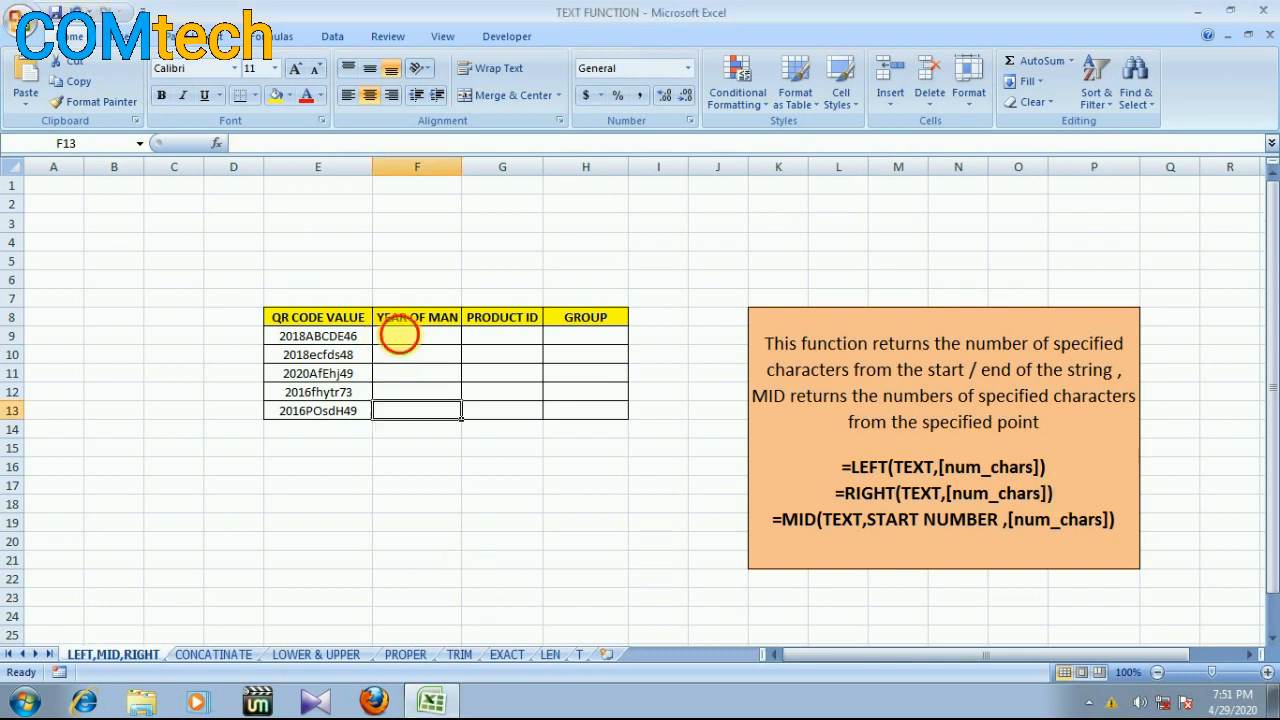
left_click(405, 340)
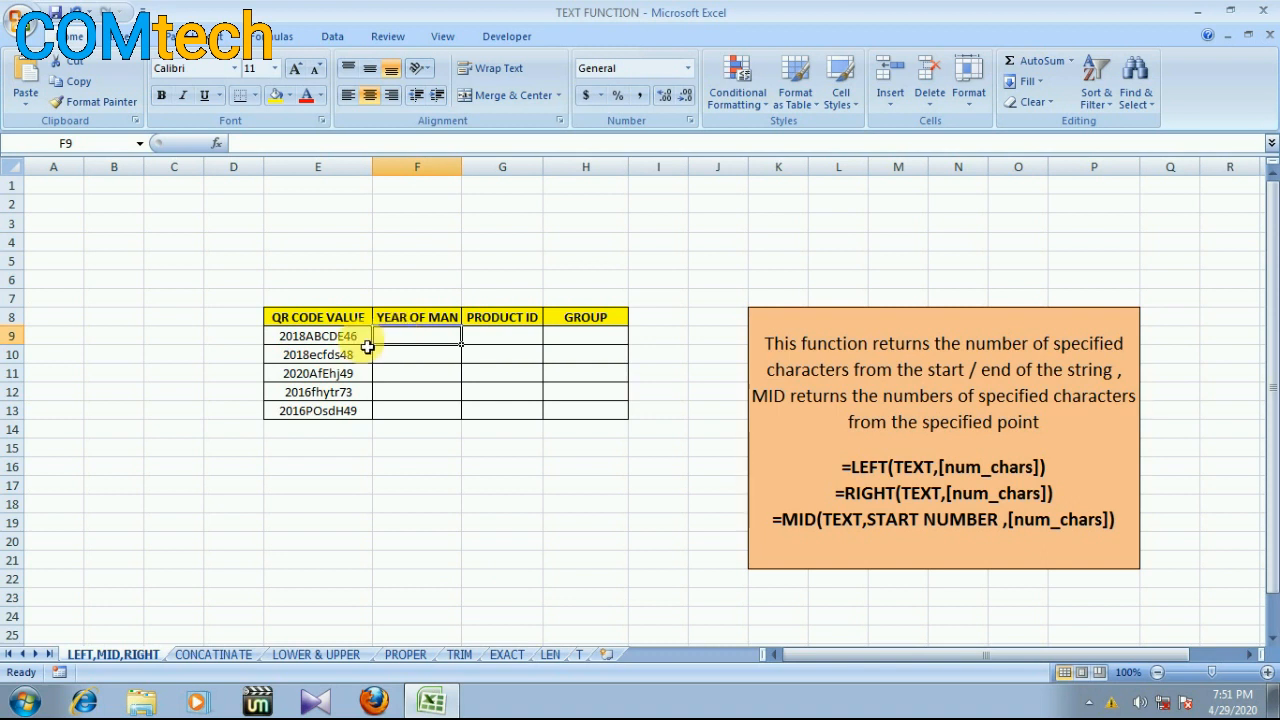
left_click(358, 347)
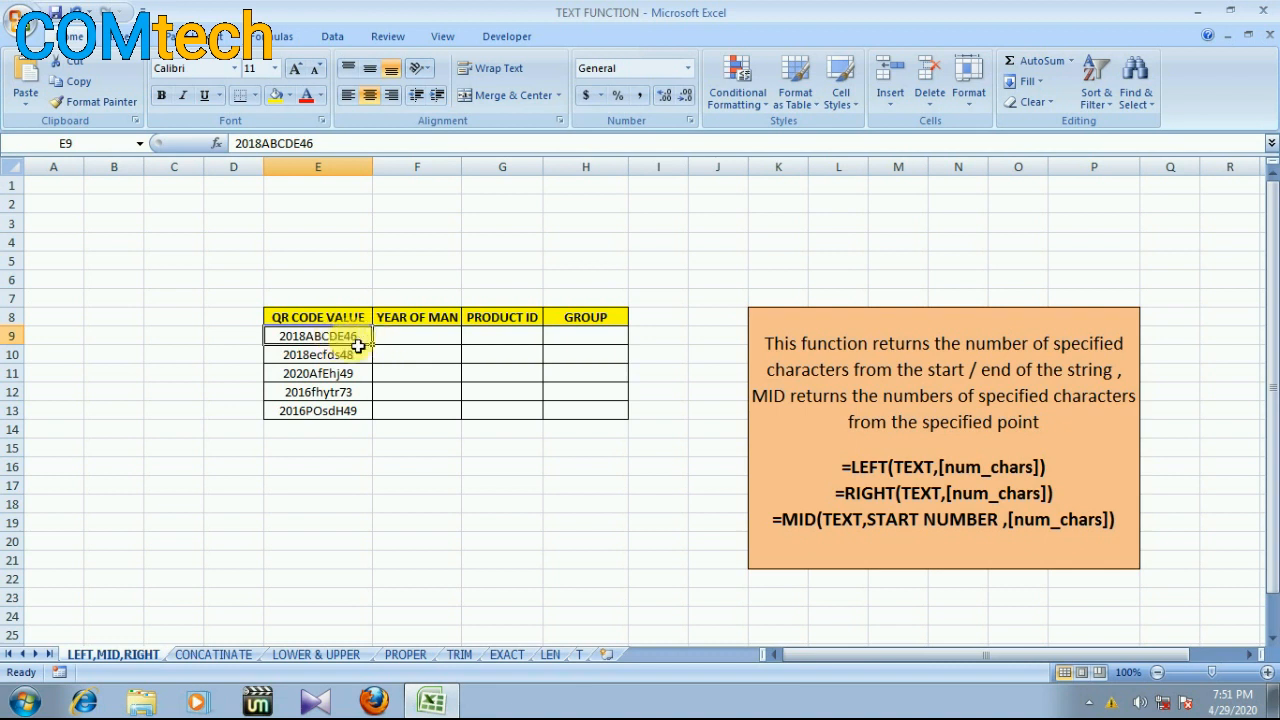
left_click_drag(236, 143, 261, 143)
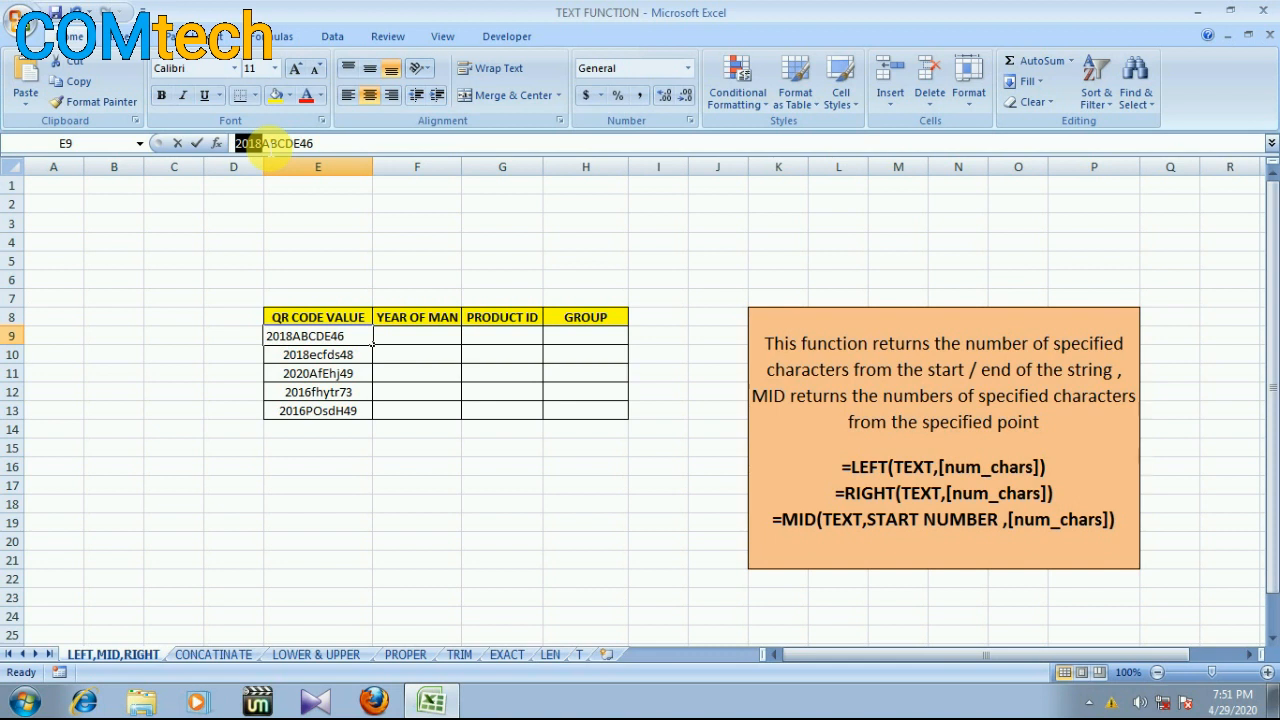
left_click(271, 143)
double_click(271, 143)
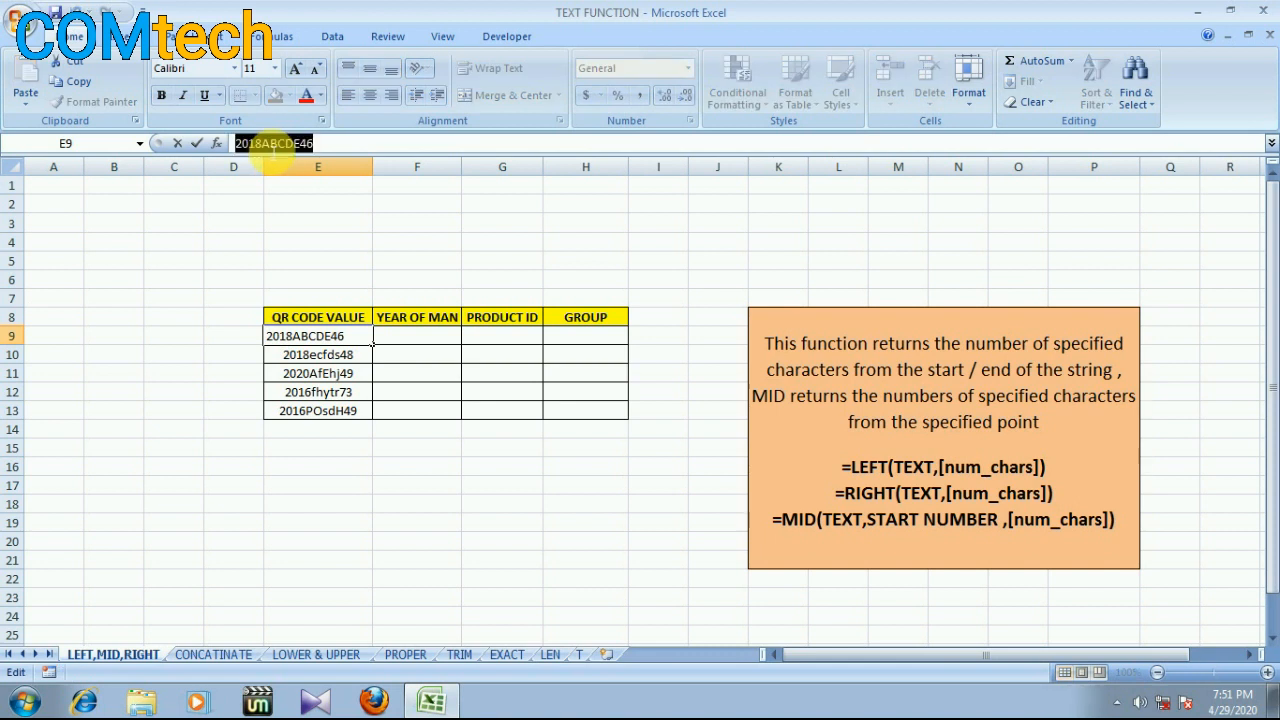
left_click(270, 148)
double_click(270, 148)
left_click(288, 151)
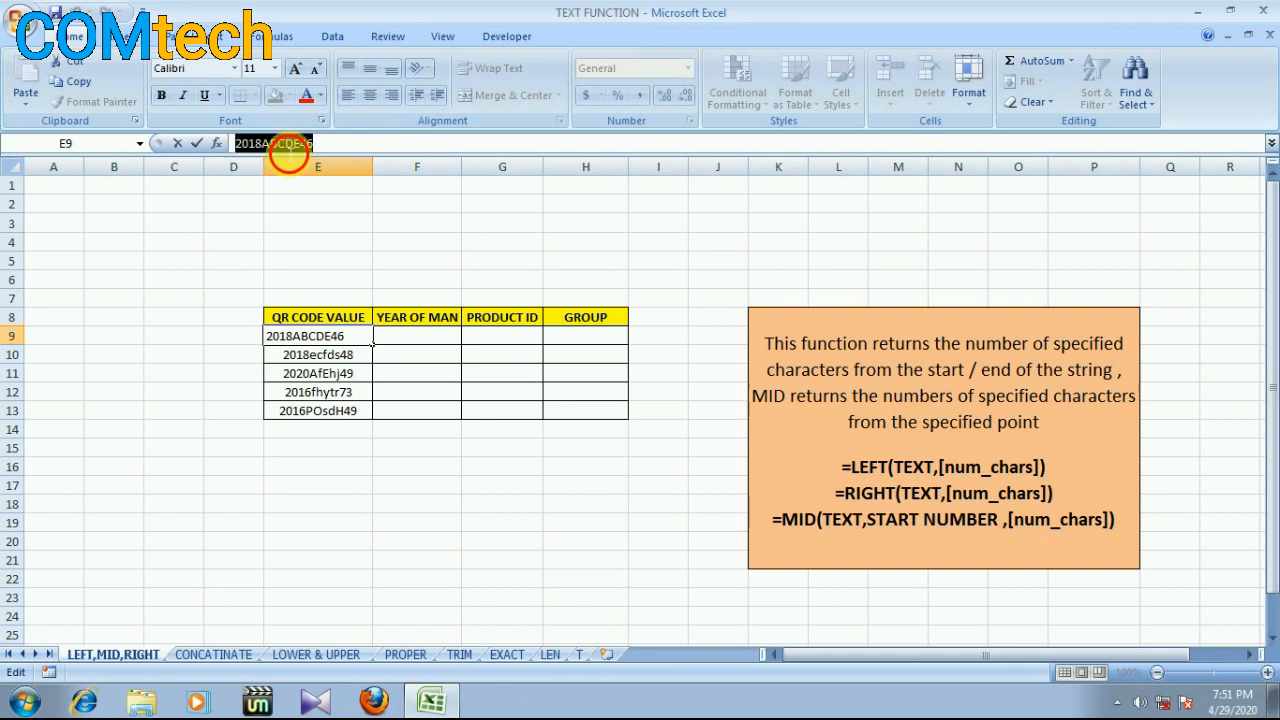
left_click_drag(300, 148, 335, 152)
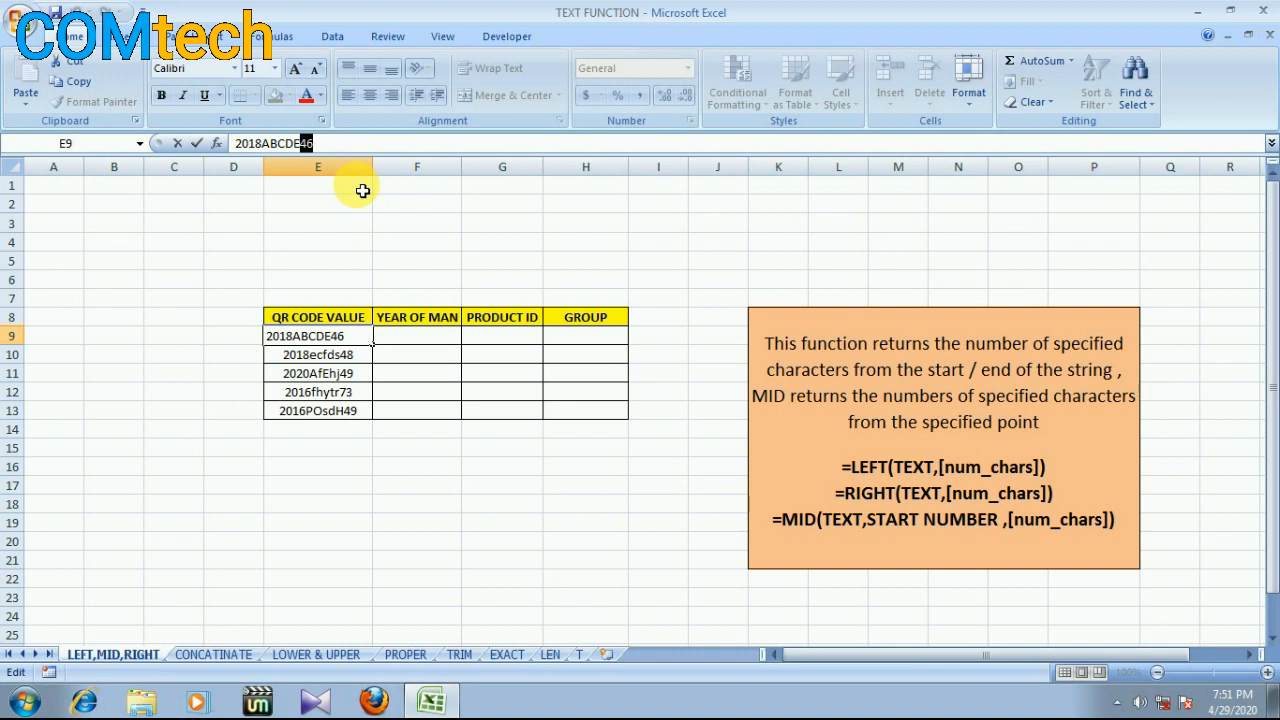
left_click(406, 344)
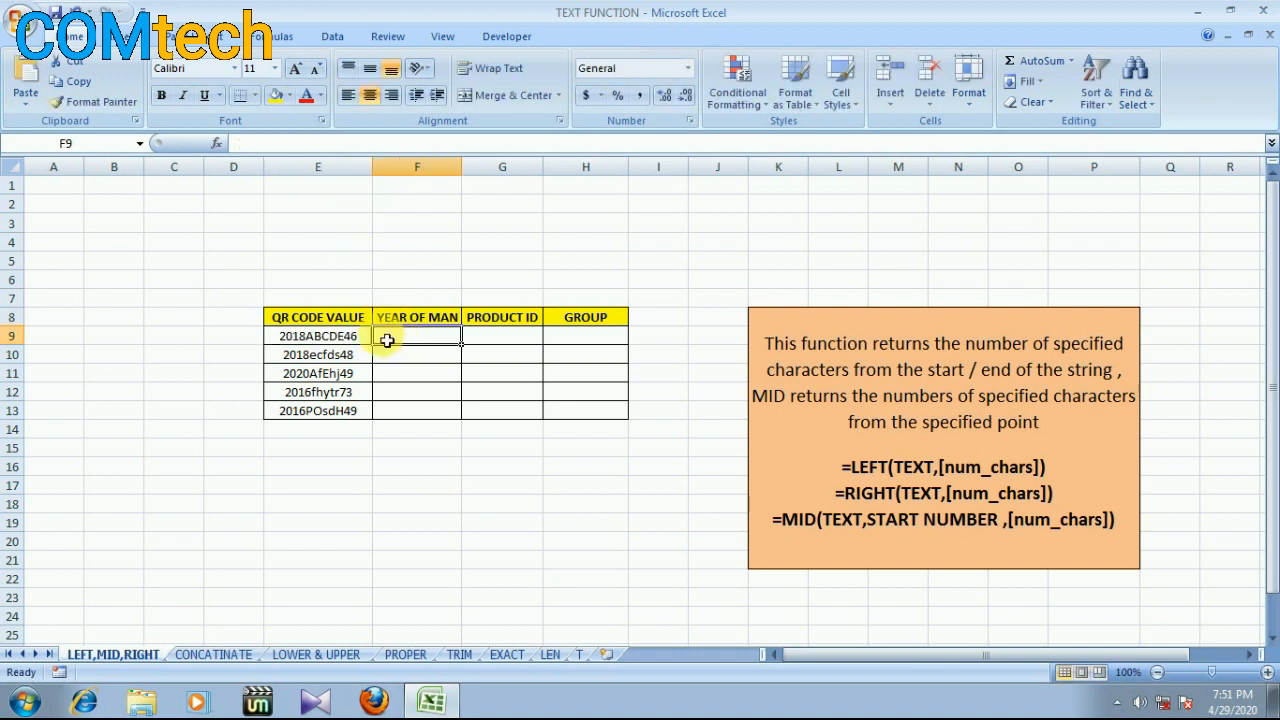
left_click(368, 338)
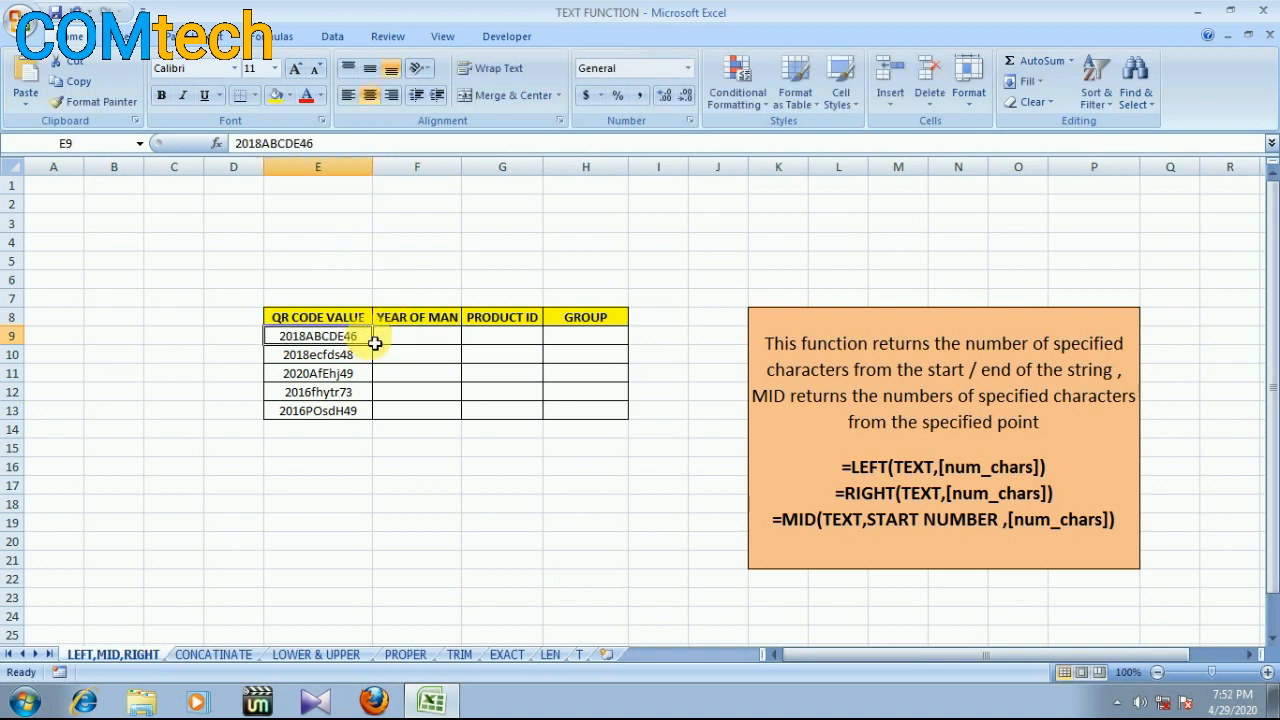
left_click(405, 338)
left_click(352, 338)
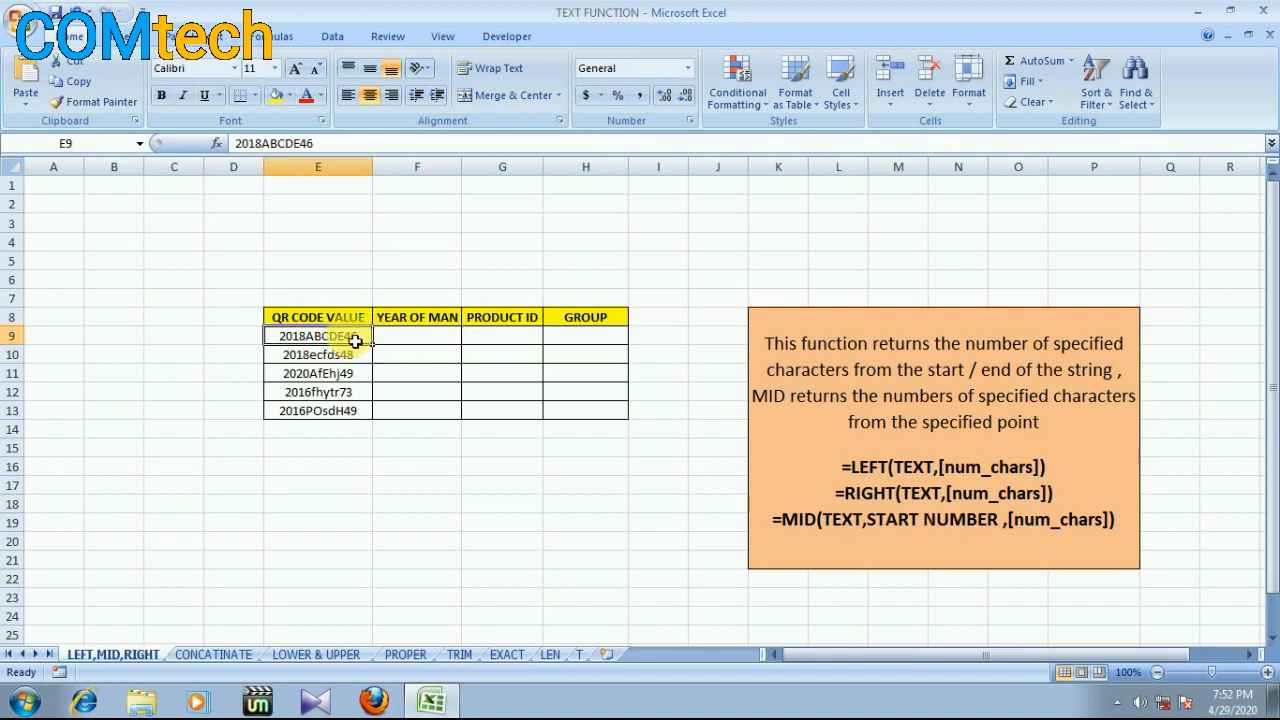
- Enter the formula =LEFT(E9,4) in F9 to extract the year of manufacture from the QR code
left_click(405, 337)
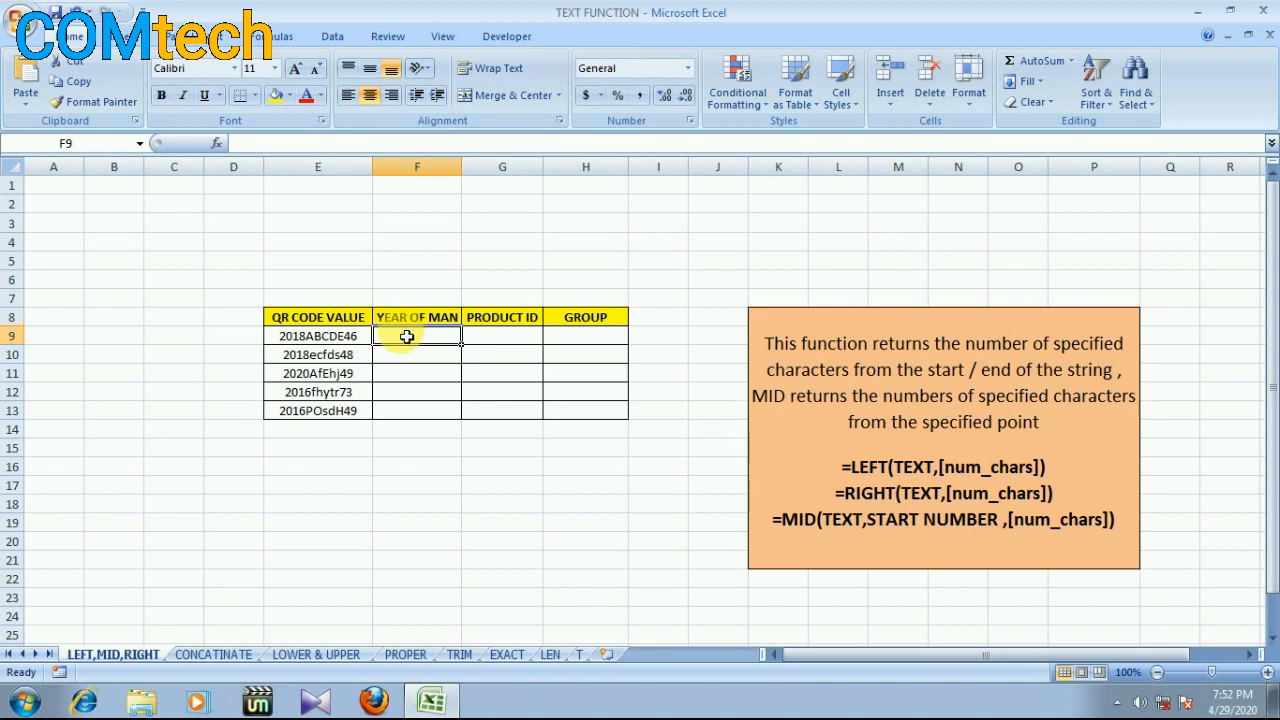
type("=")
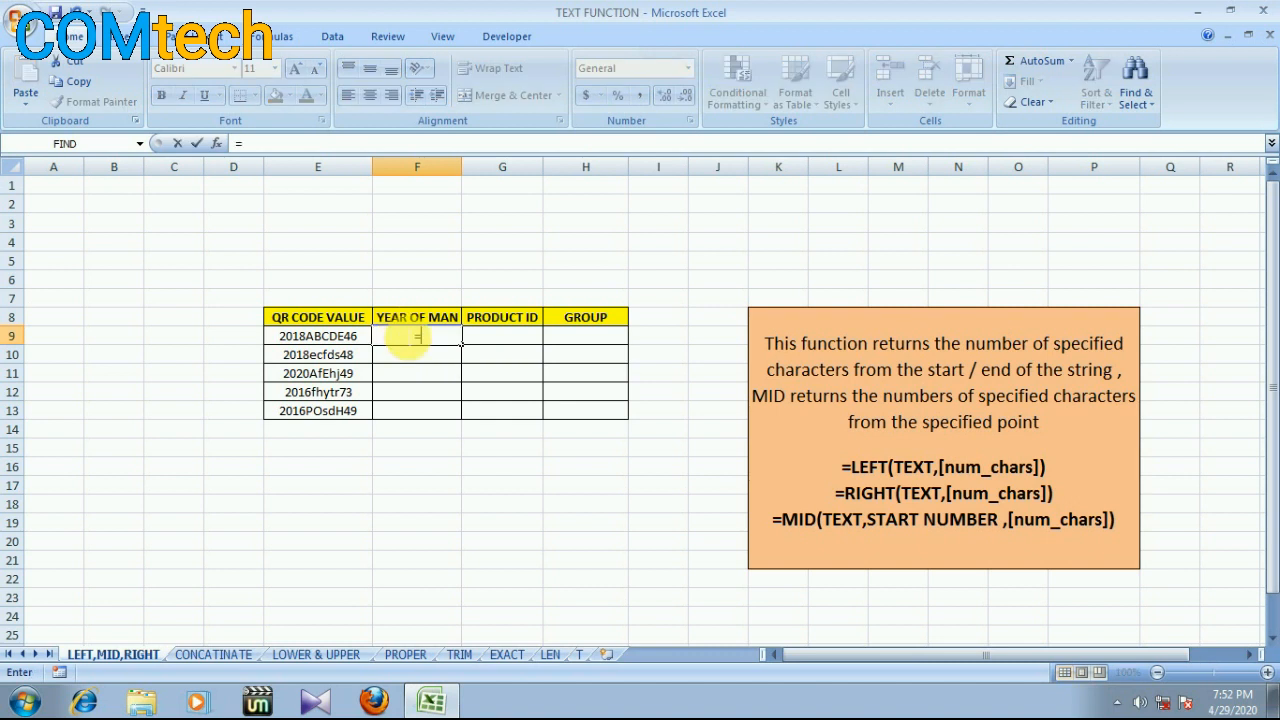
type("LEFT")
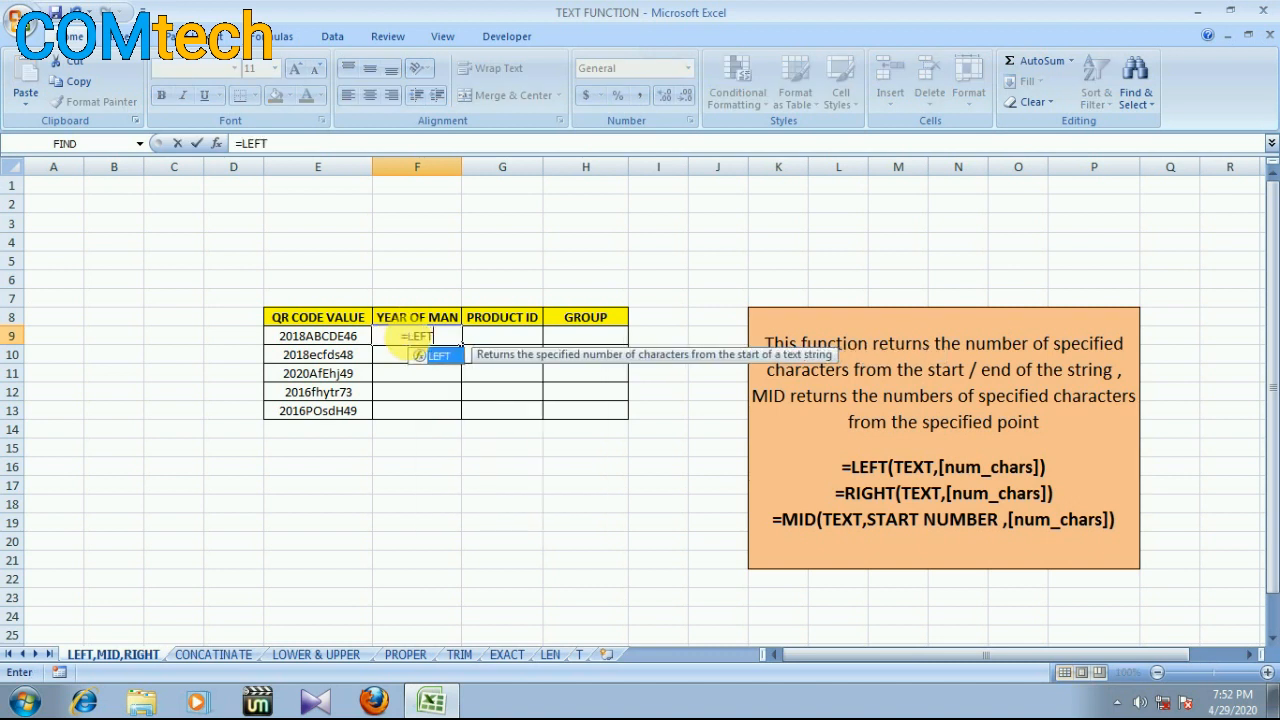
type("(")
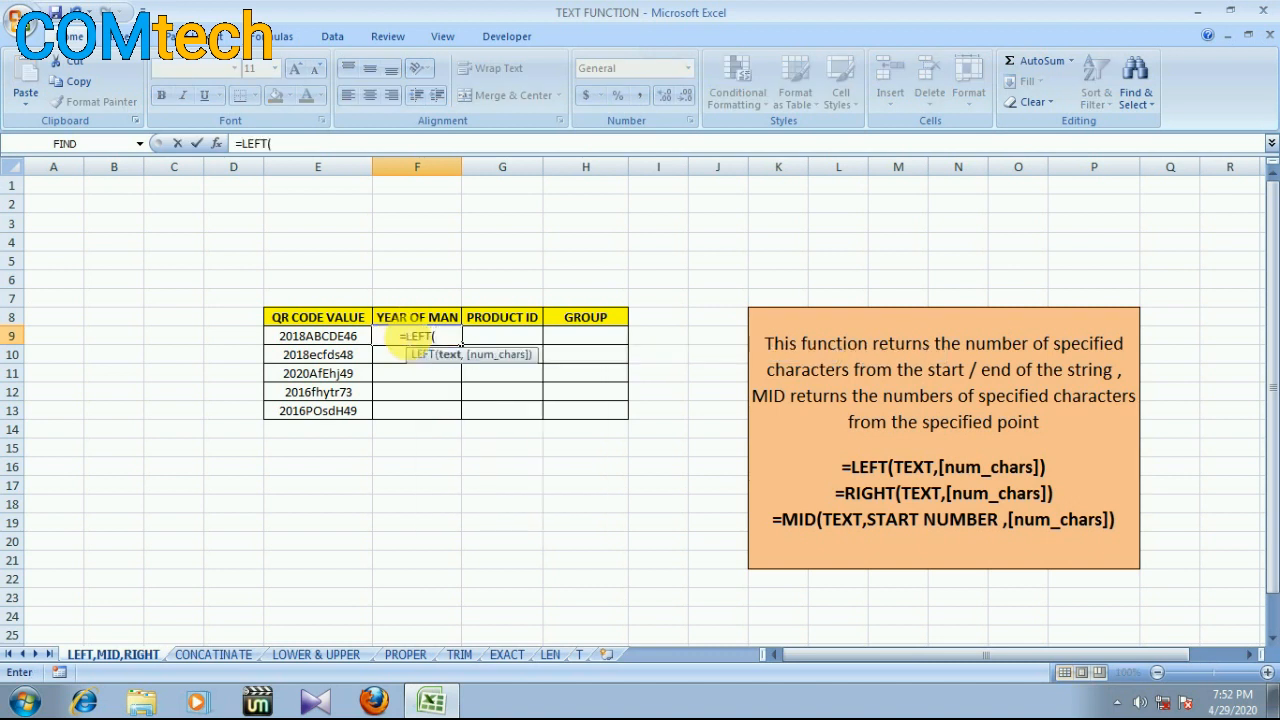
left_click(336, 341)
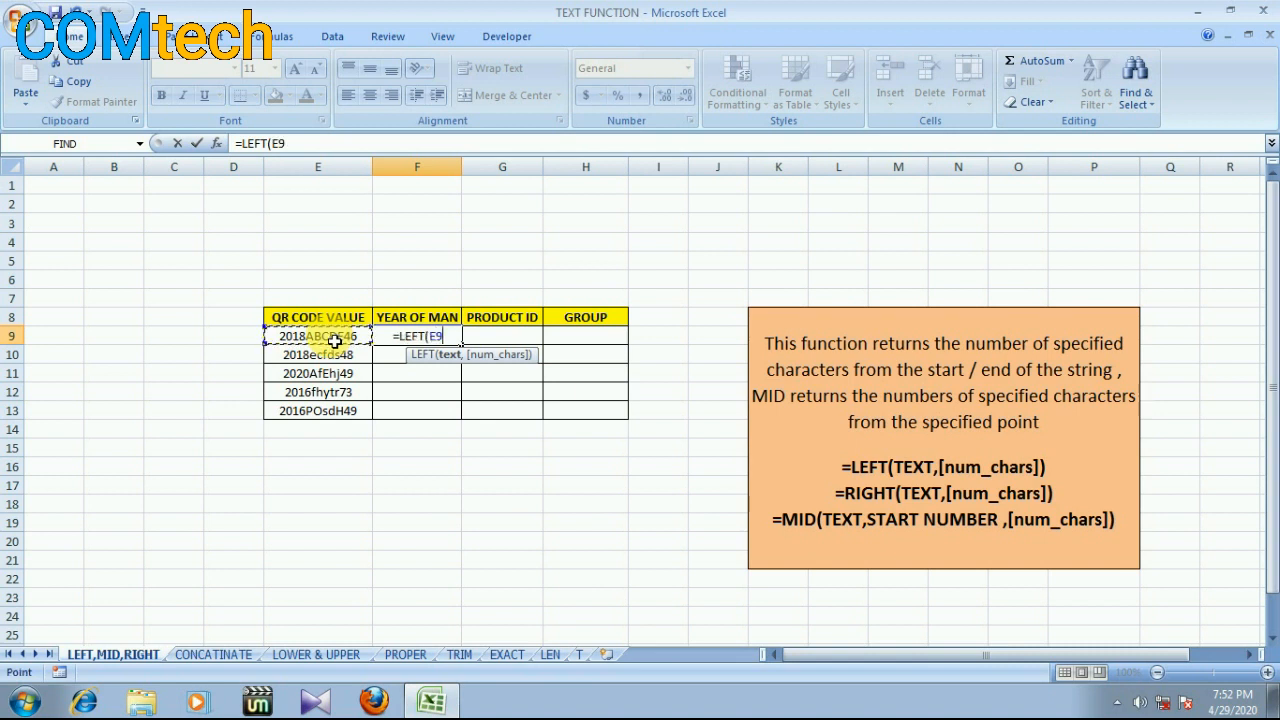
type(",")
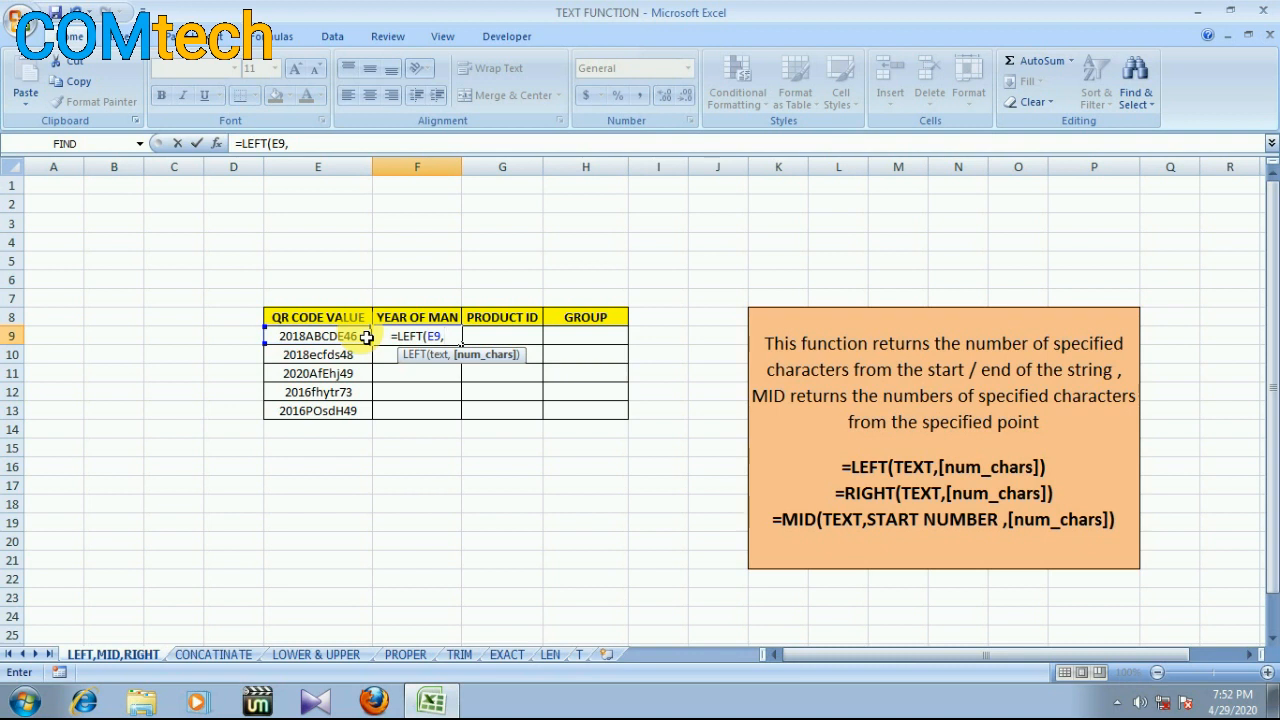
type("4)")
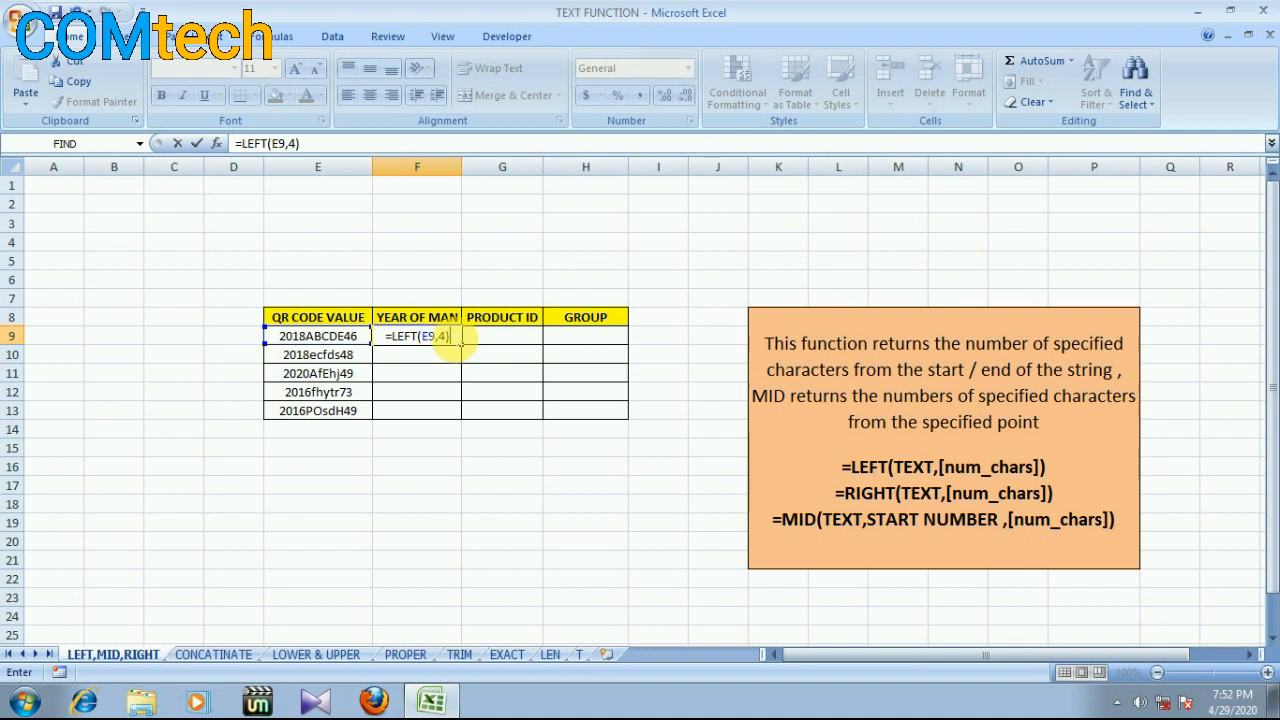
left_click(451, 338)
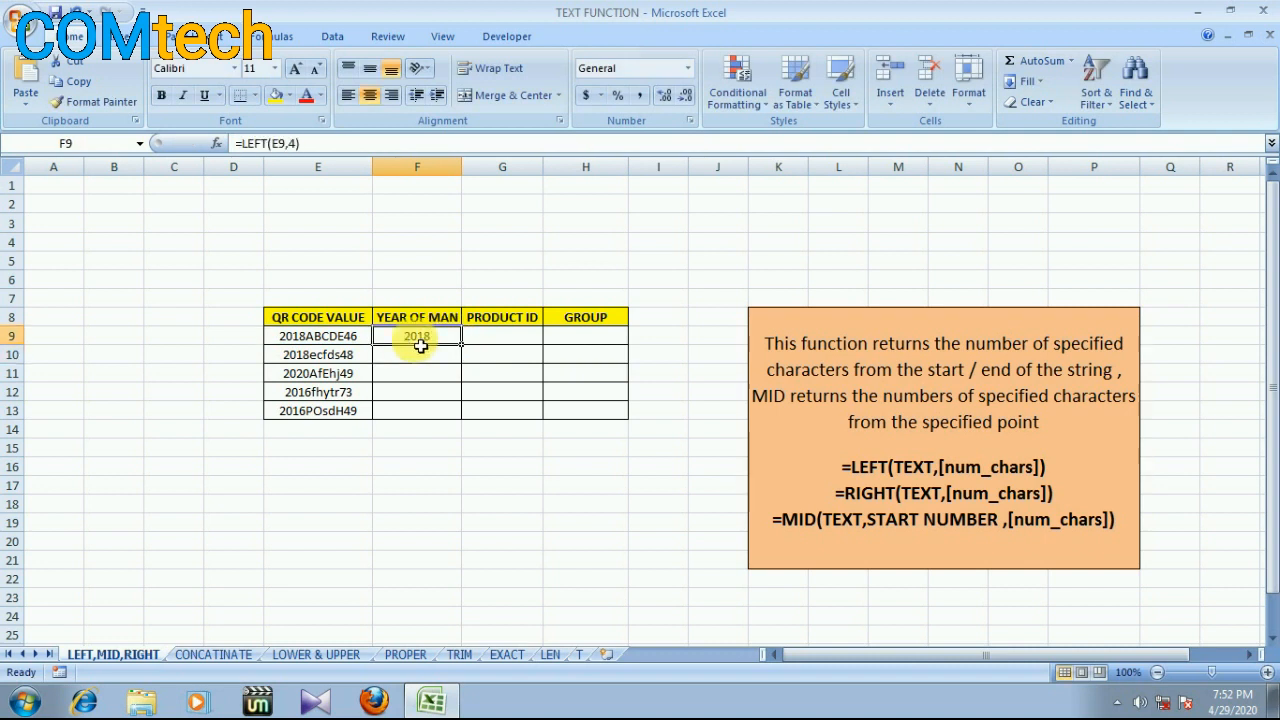
- Fill the LEFT formula from F9 down through F13
left_click(300, 340)
left_click(416, 340)
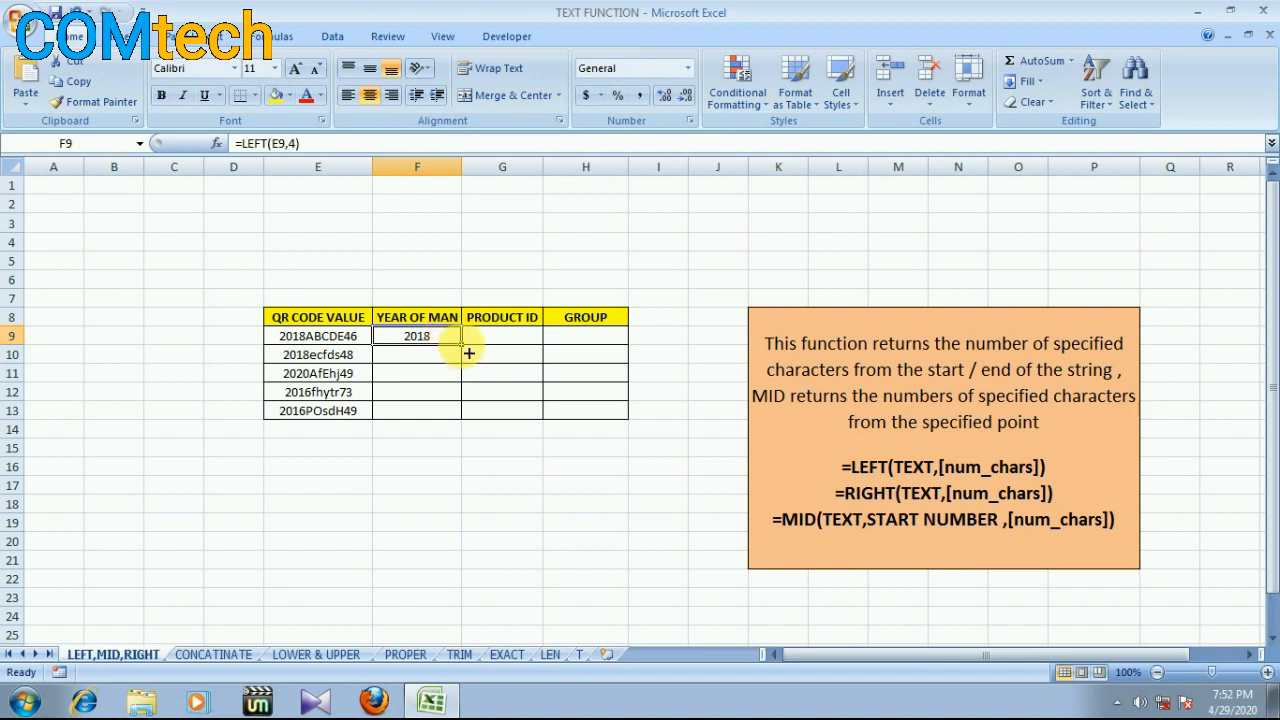
left_click_drag(462, 346, 465, 418)
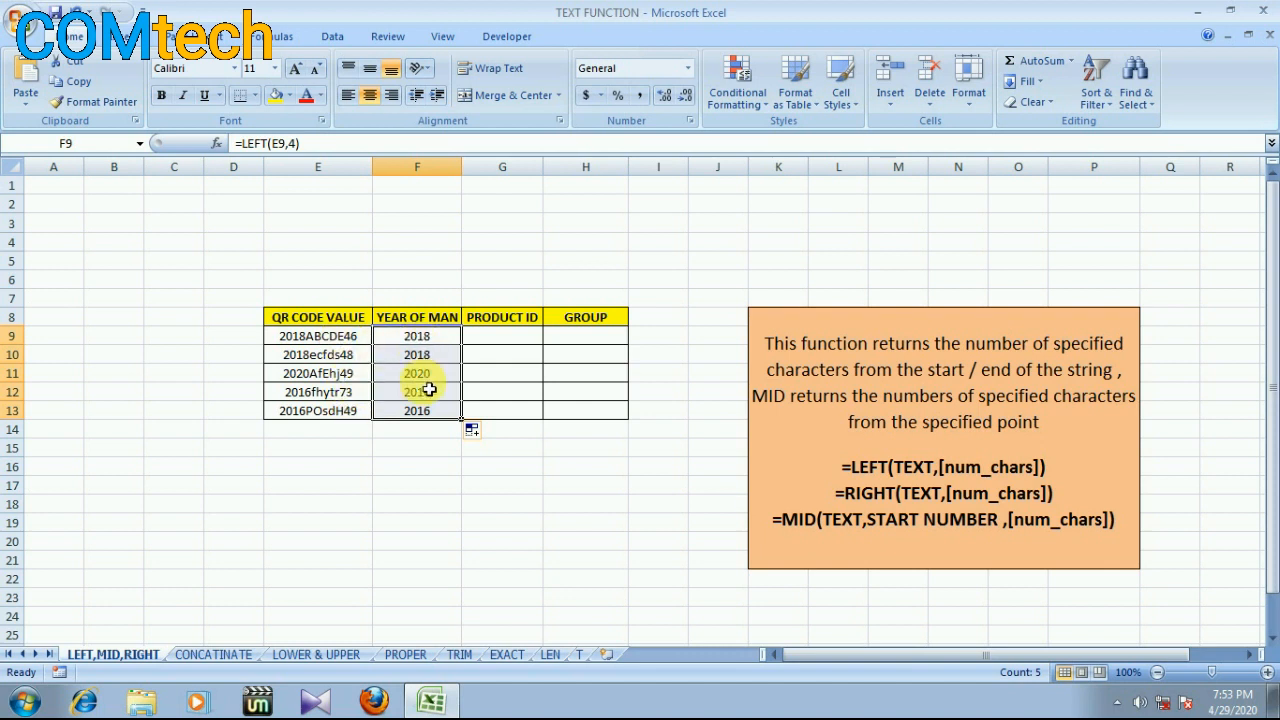
- Enter the formula =MID(E9,5,5) in G9 to extract the product ID from the QR code
left_click(489, 345)
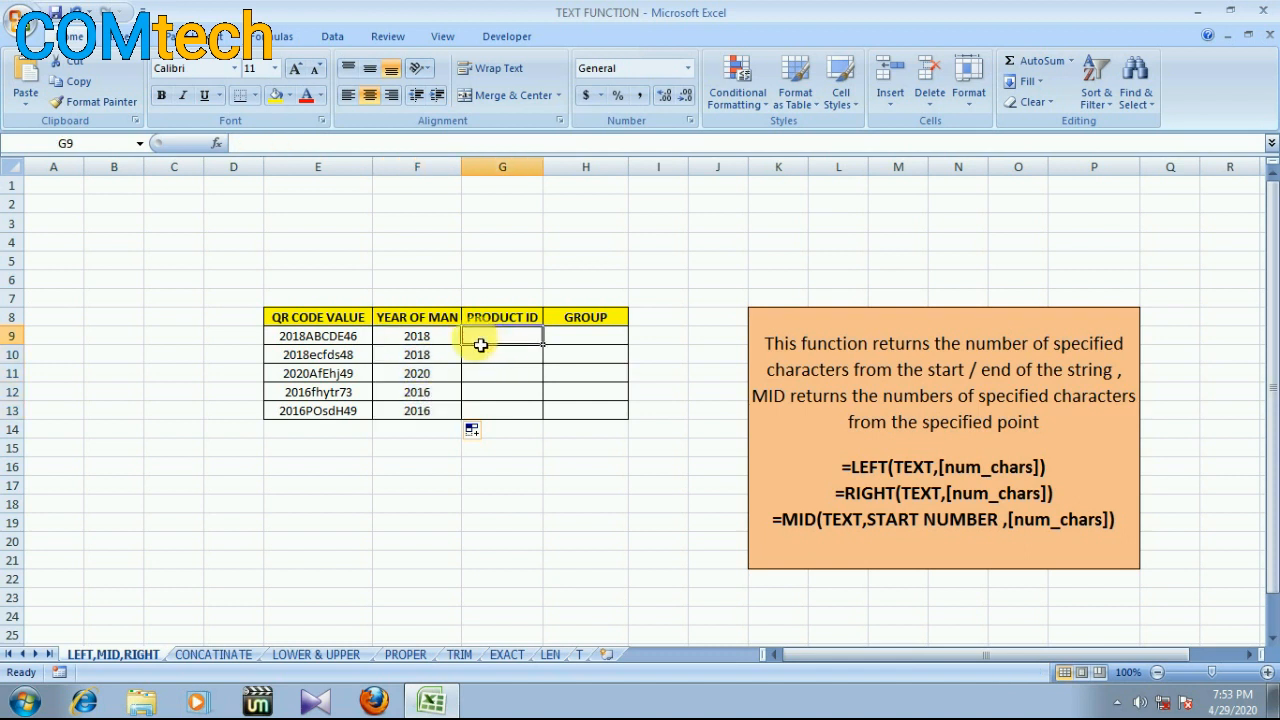
left_click(481, 343)
type("=MI")
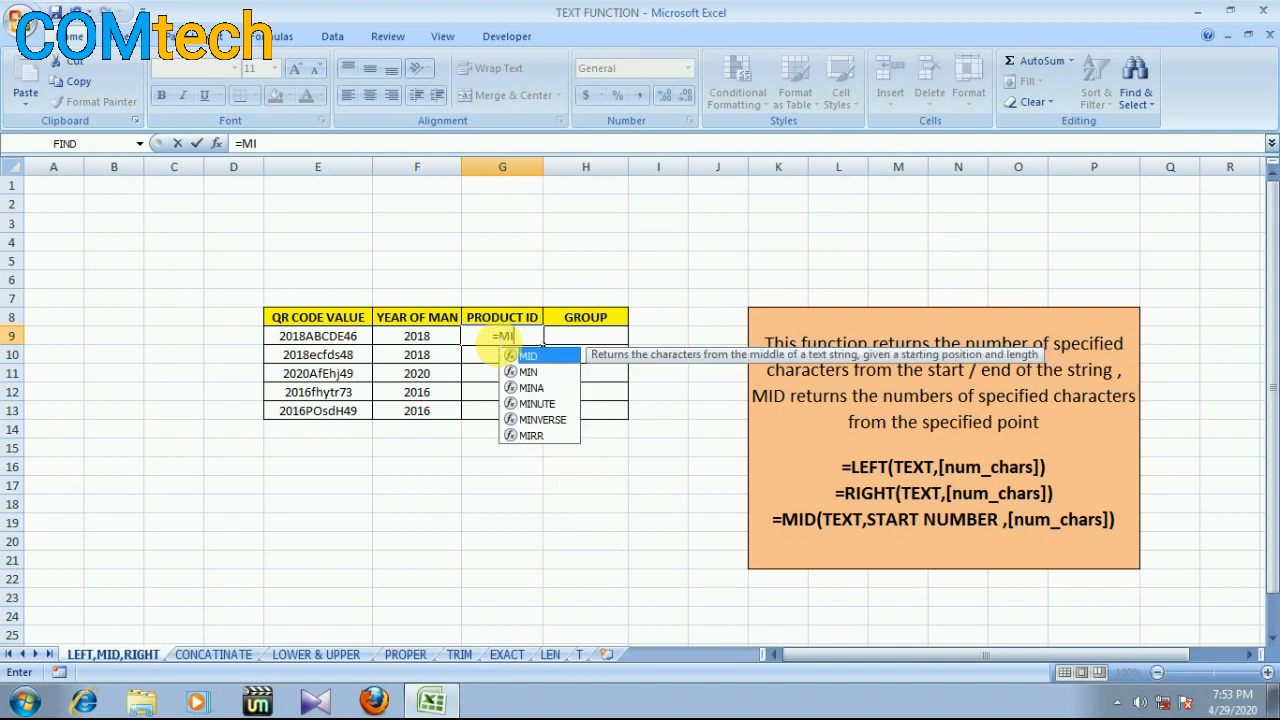
type("D(")
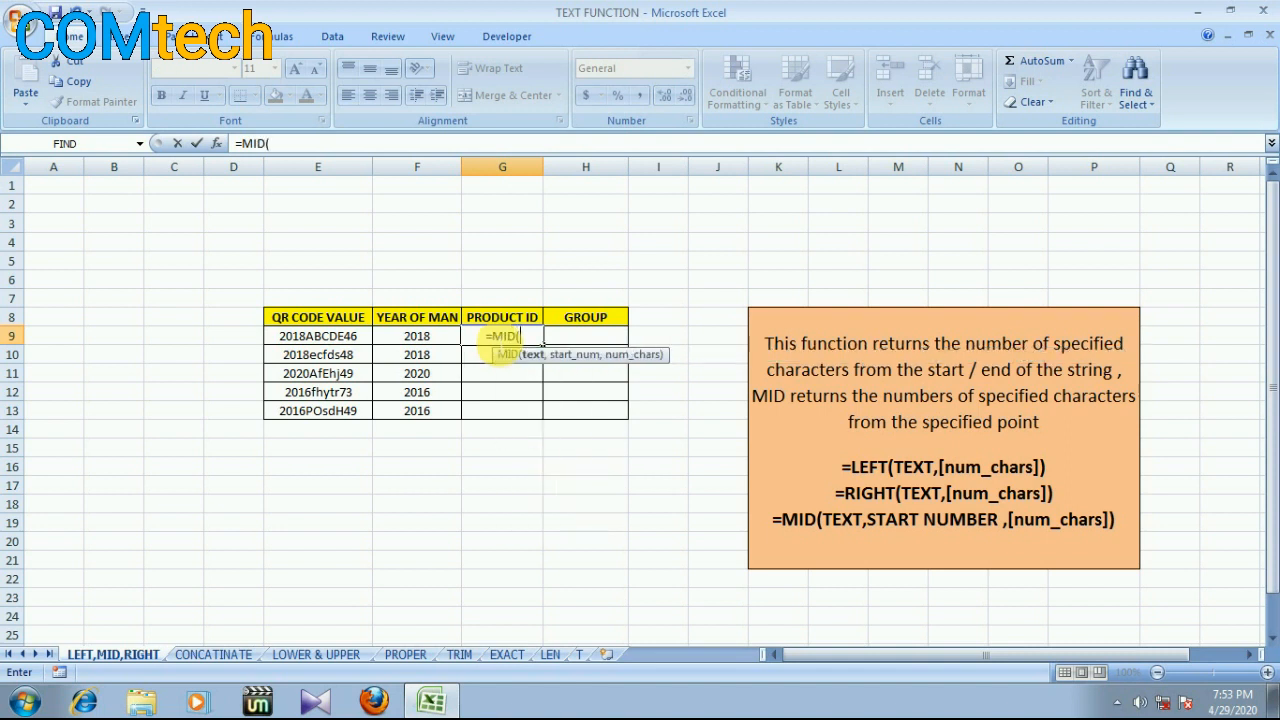
left_click(341, 343)
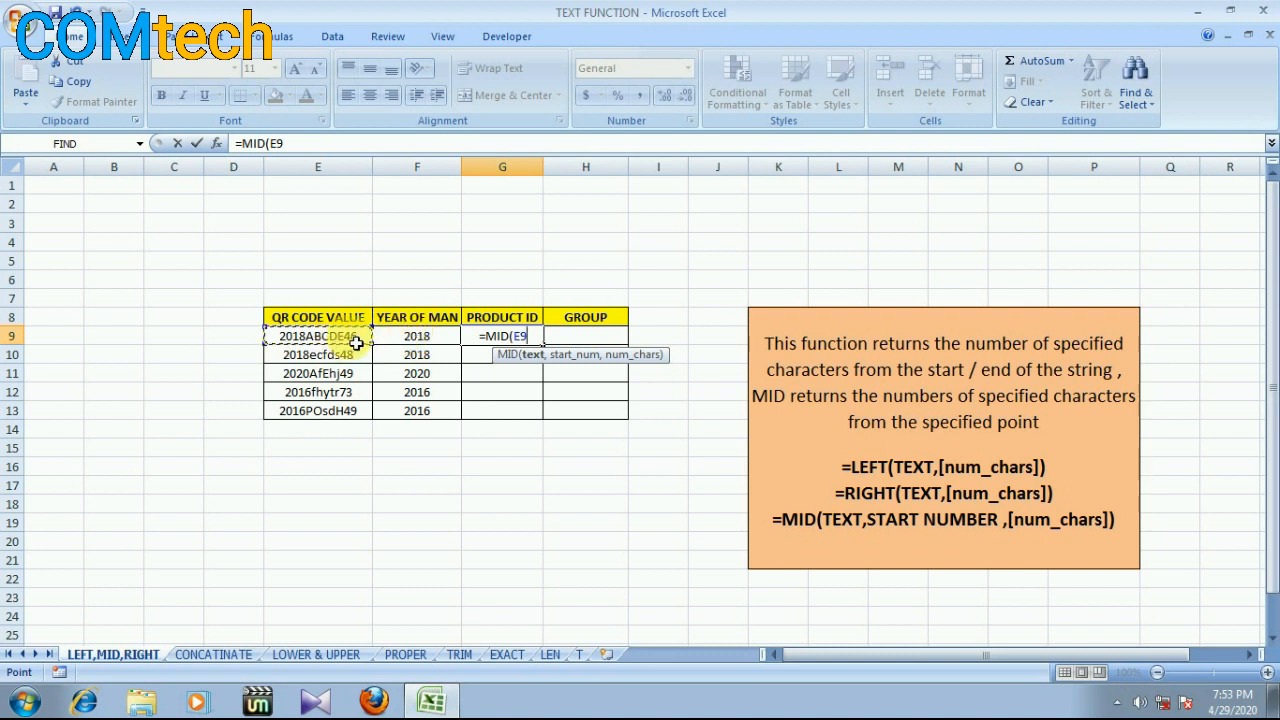
type(",")
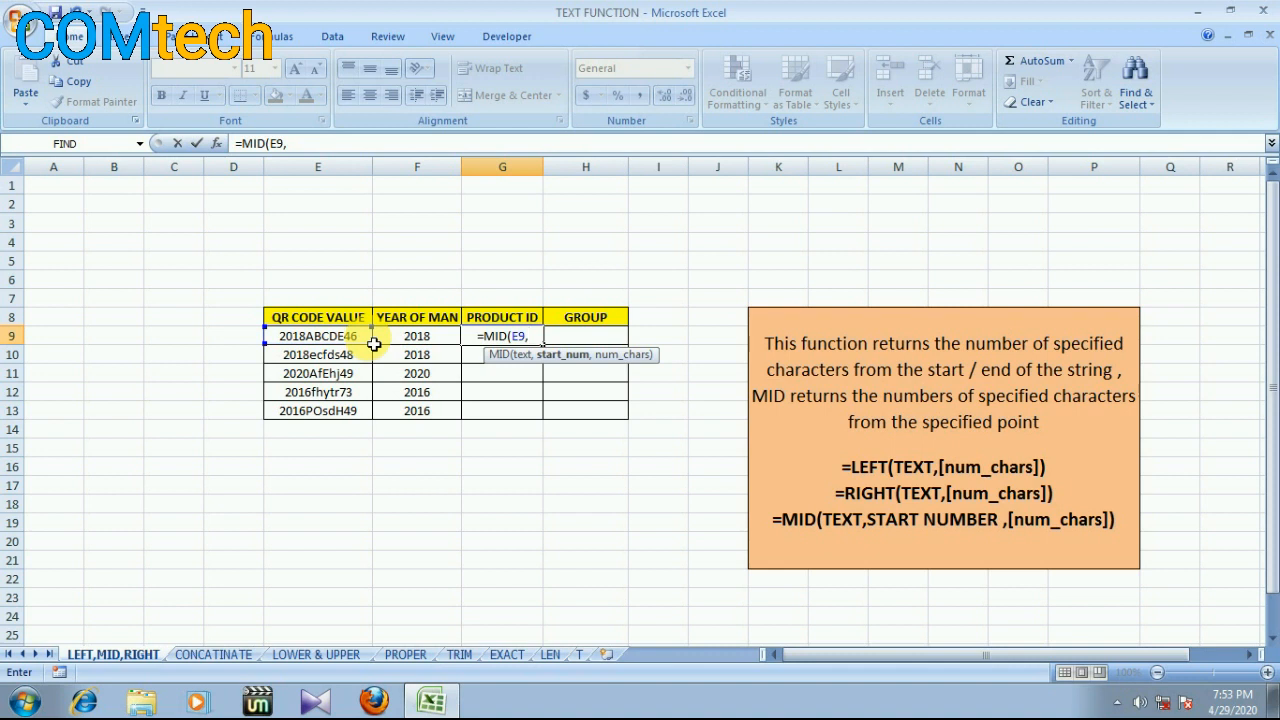
type("5")
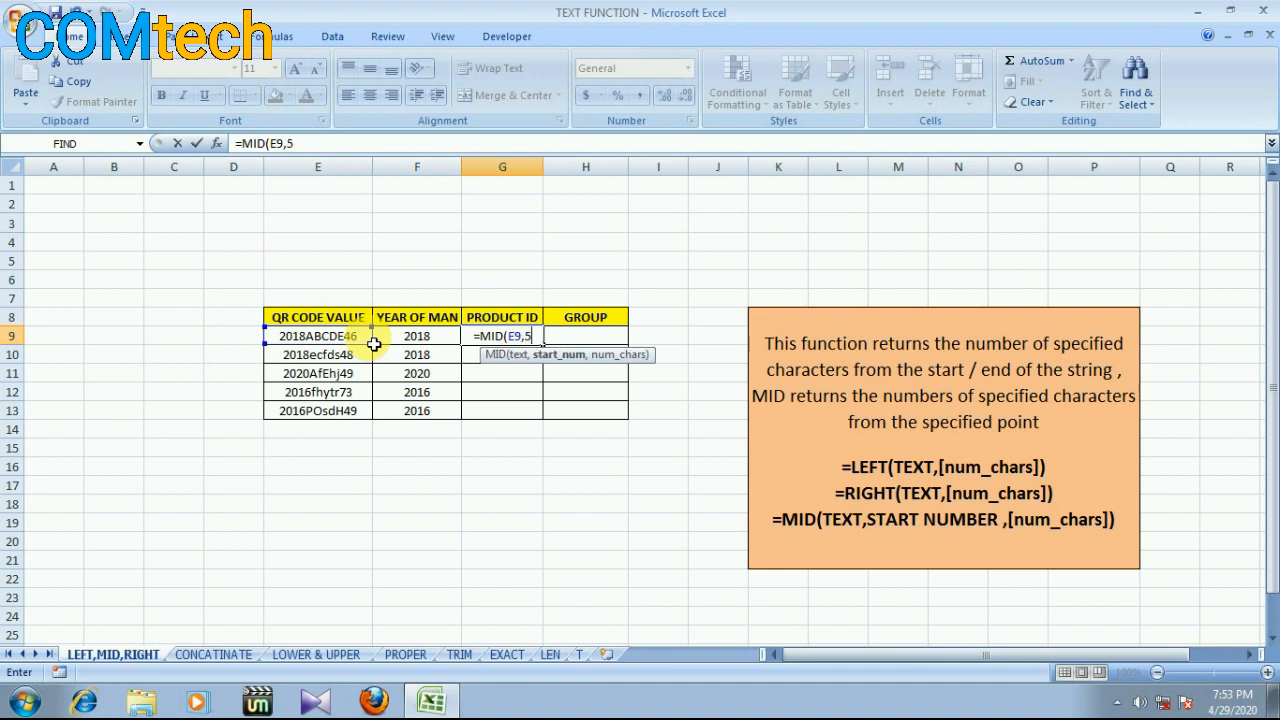
type(",")
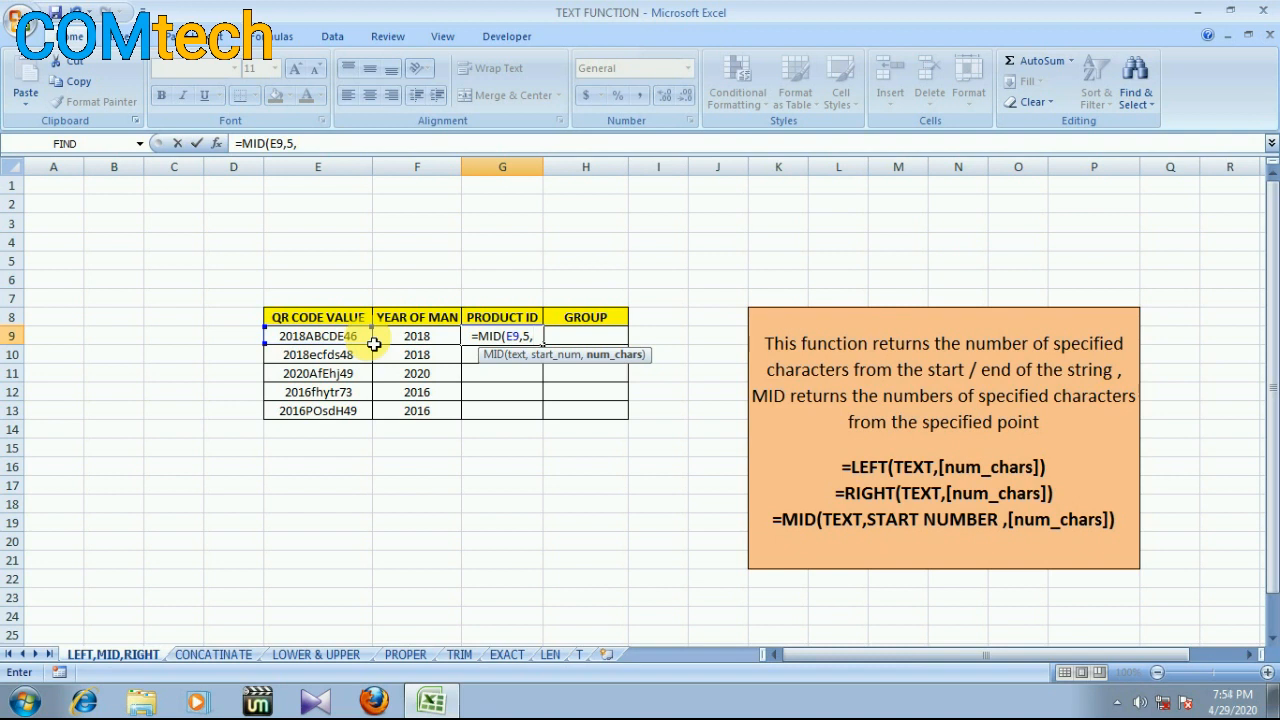
type("5)")
key("Return")
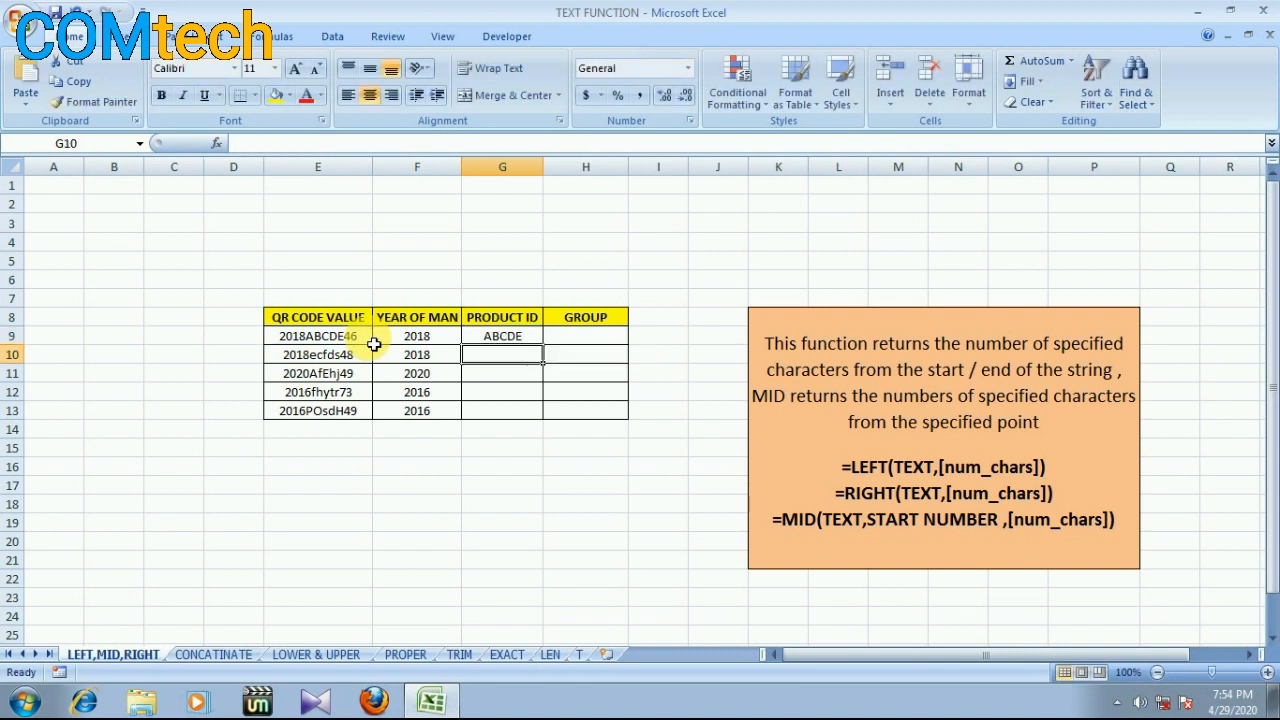
- Examine which characters of the QR code in E9 form the year and the product ID
double_click(321, 338)
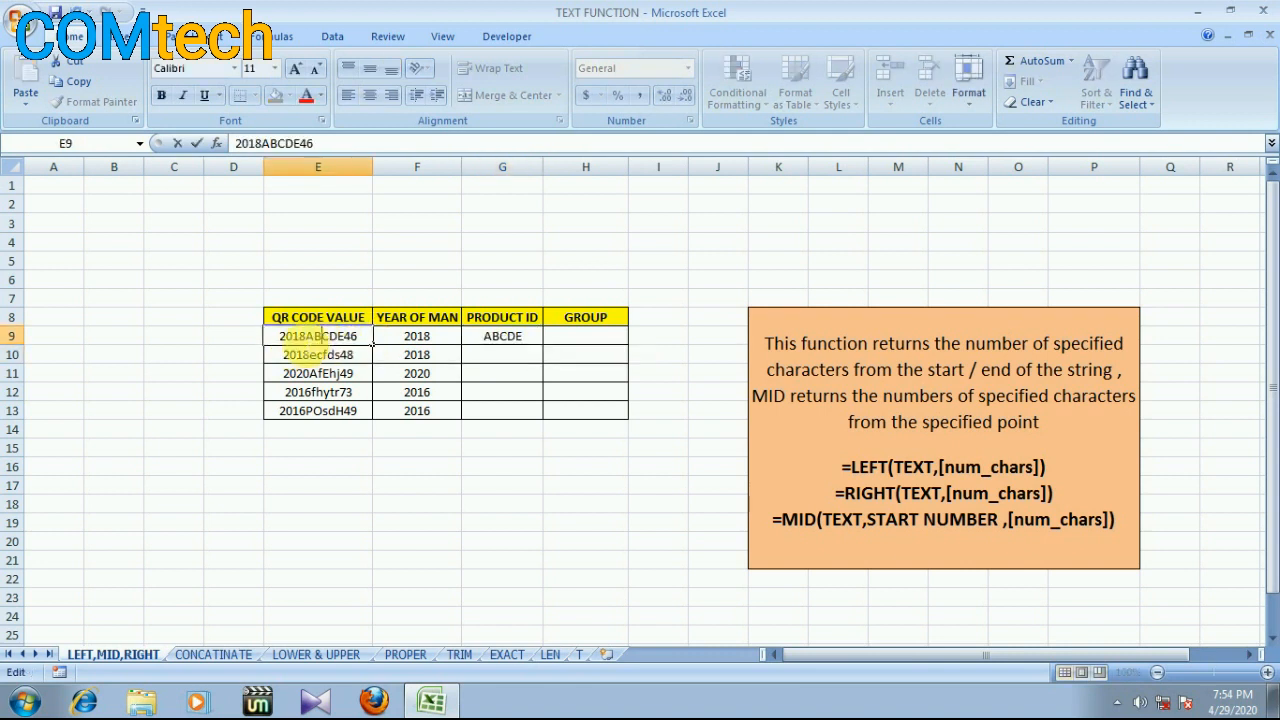
left_click_drag(282, 338, 308, 338)
left_click(310, 340)
left_click(344, 340)
left_click_drag(344, 338, 306, 338)
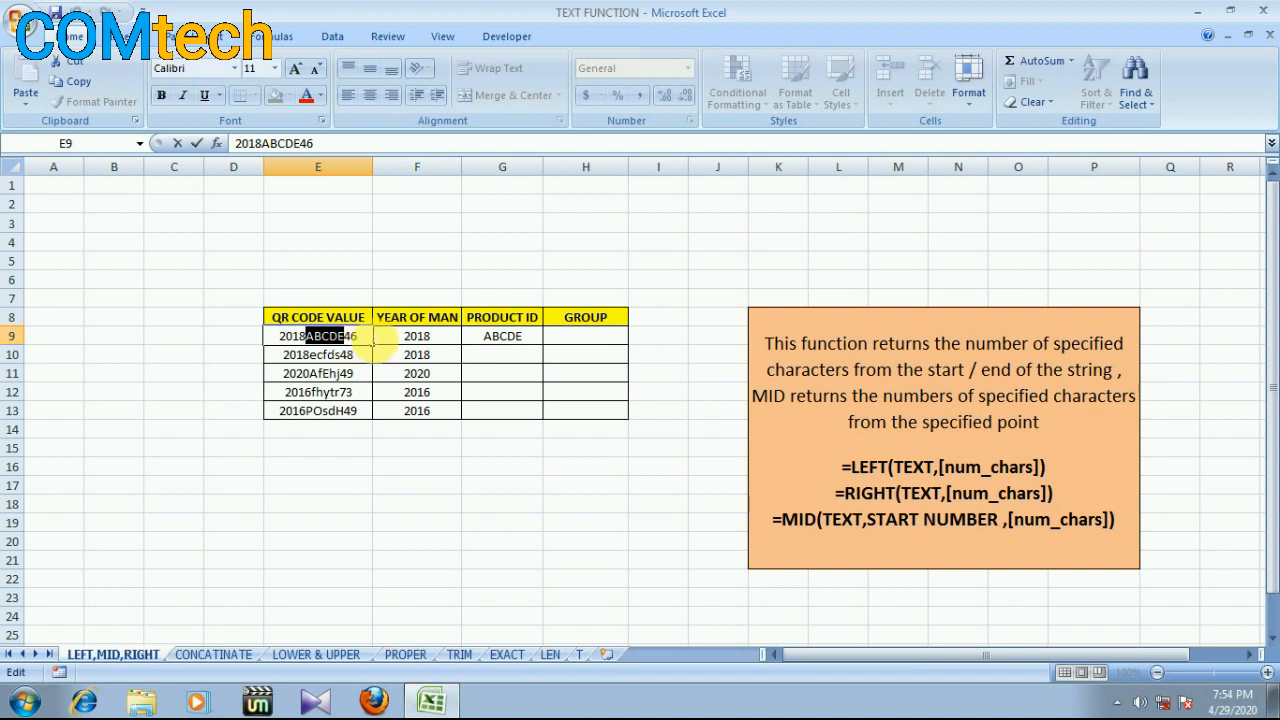
- Fill the MID formula from G9 down through G13
left_click(565, 340)
left_click(531, 343)
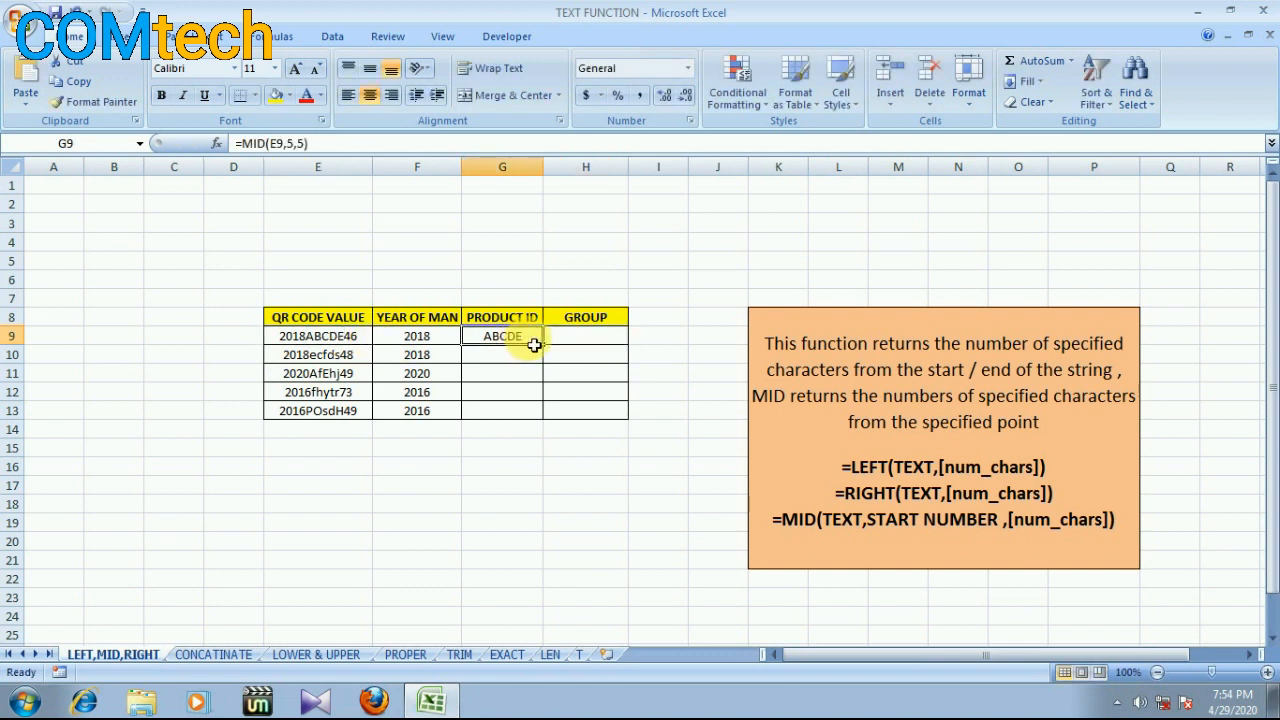
left_click_drag(549, 353, 549, 425)
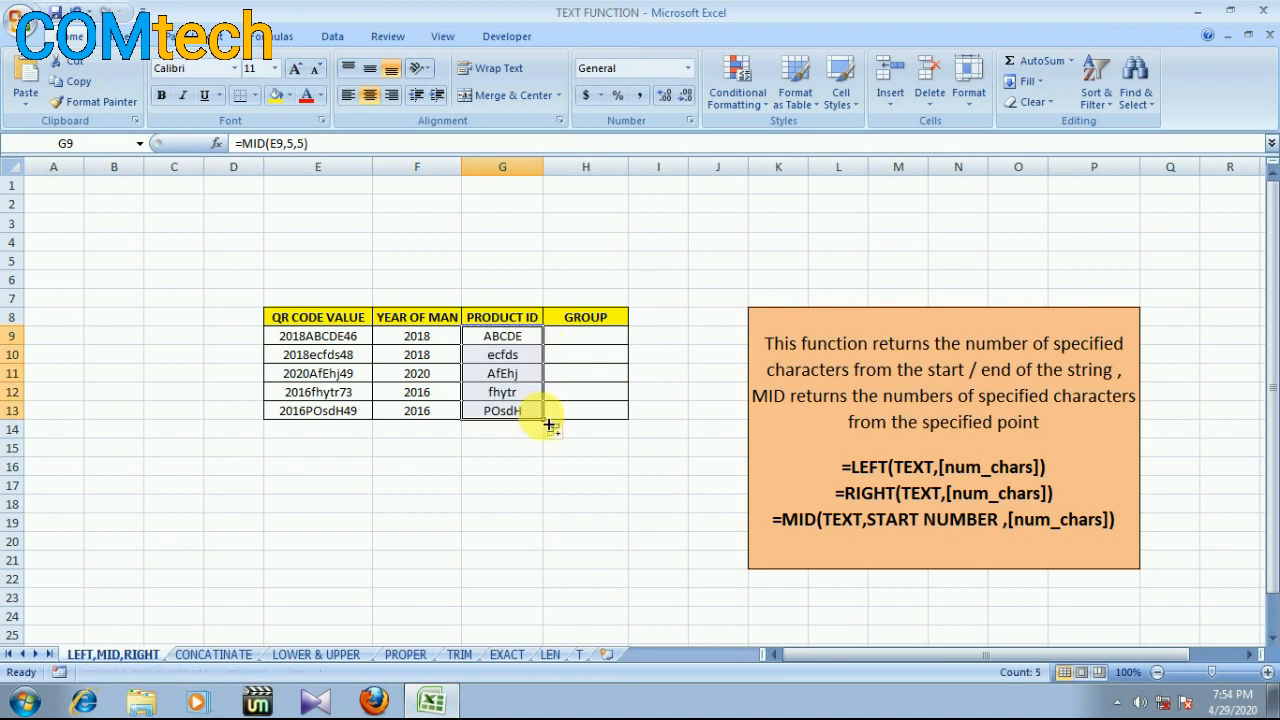
- Enter the formula =RIGHT(E9,2) in H9 to extract the group from the QR code
left_click(566, 338)
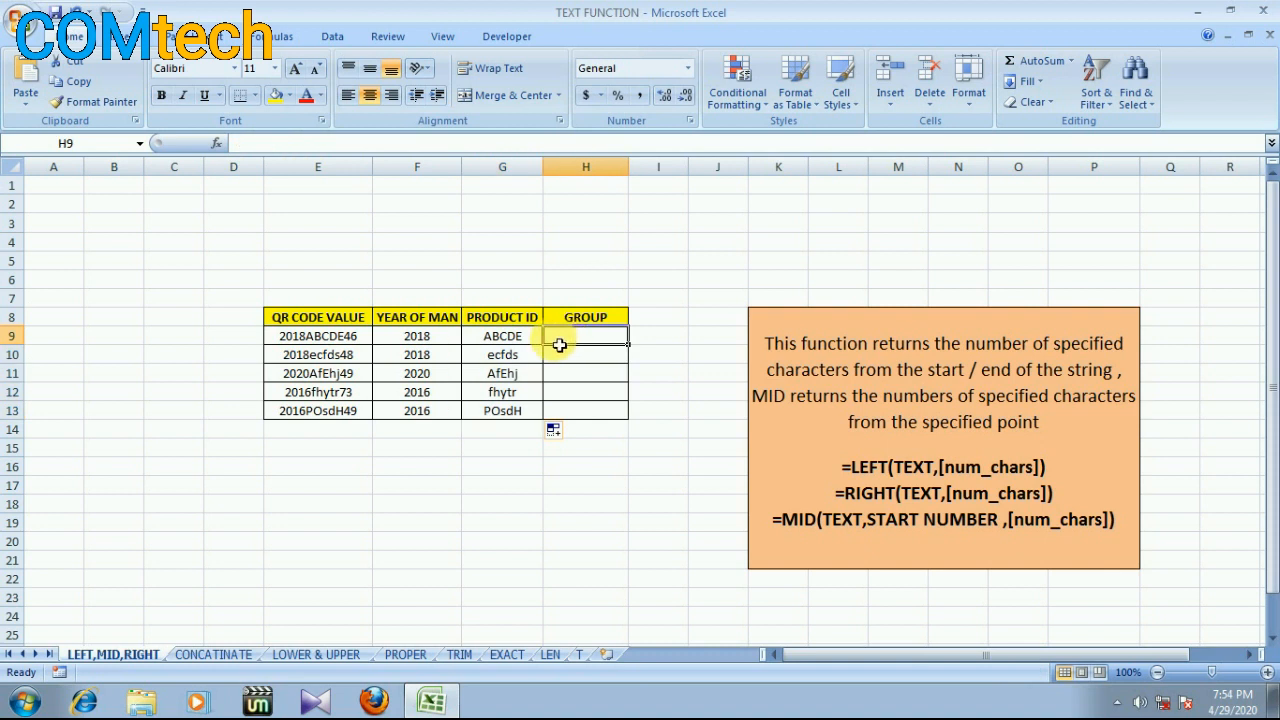
type("=")
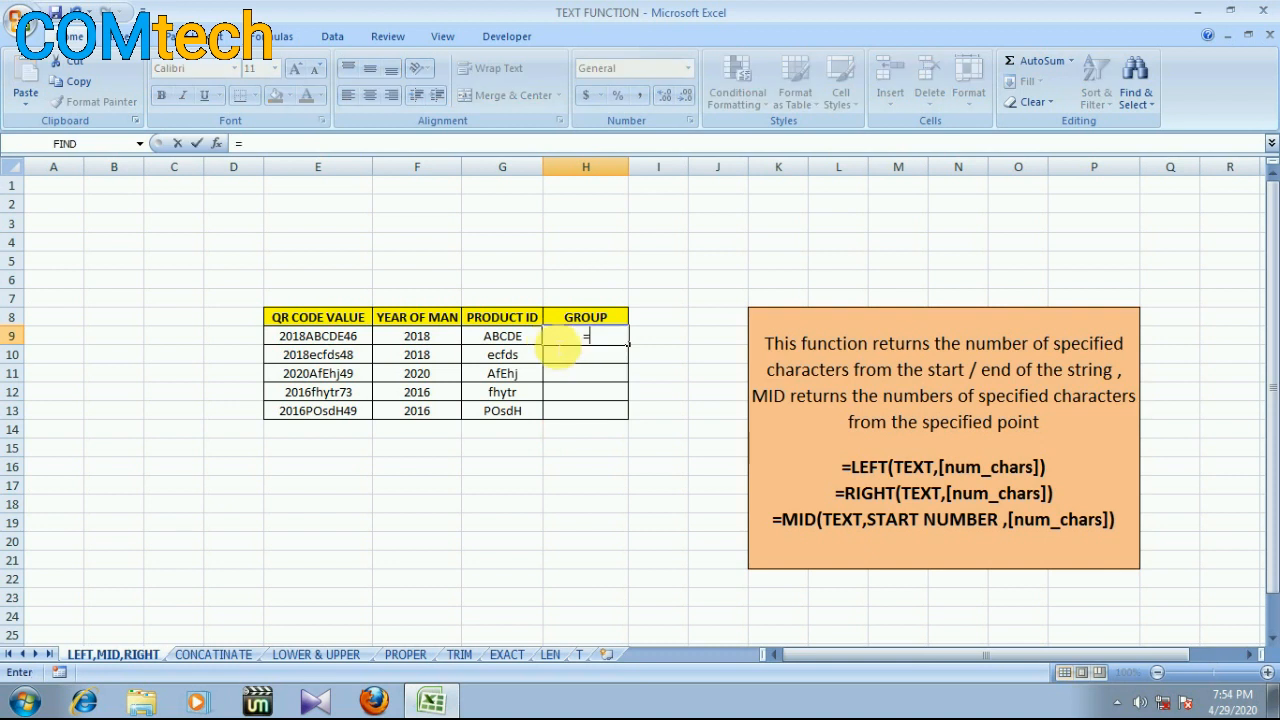
type("RIGHT")
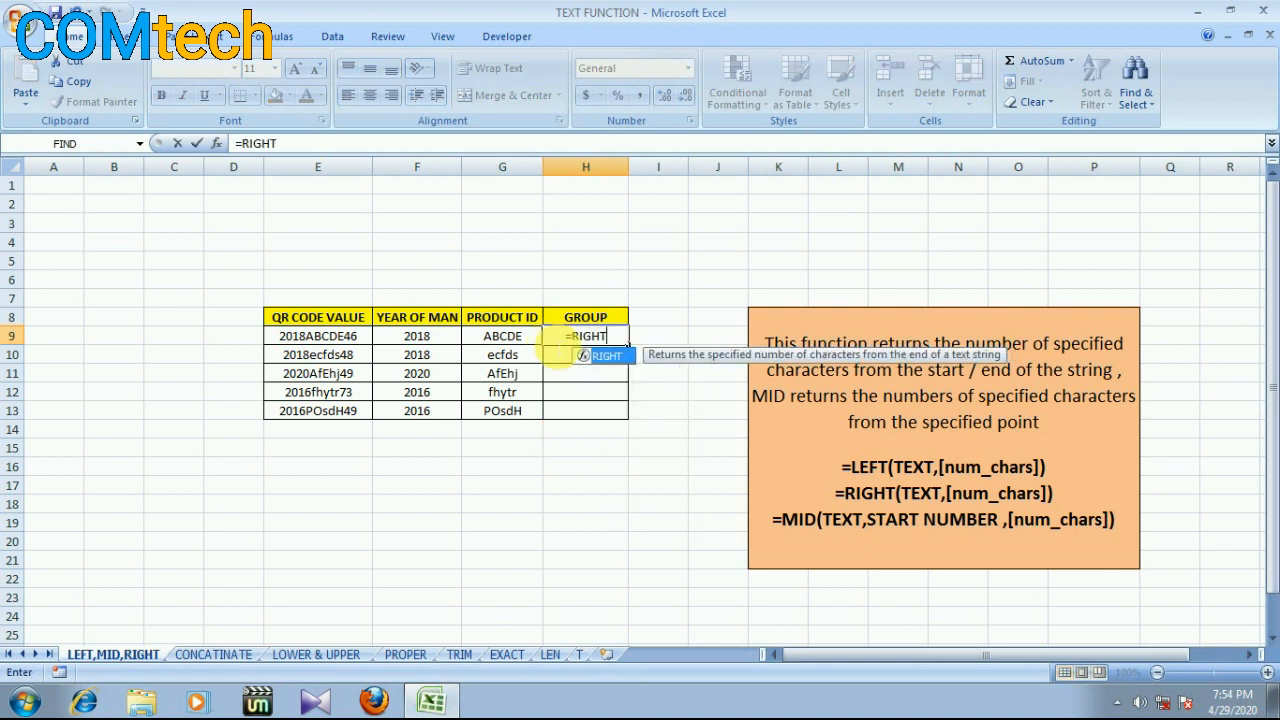
type("(")
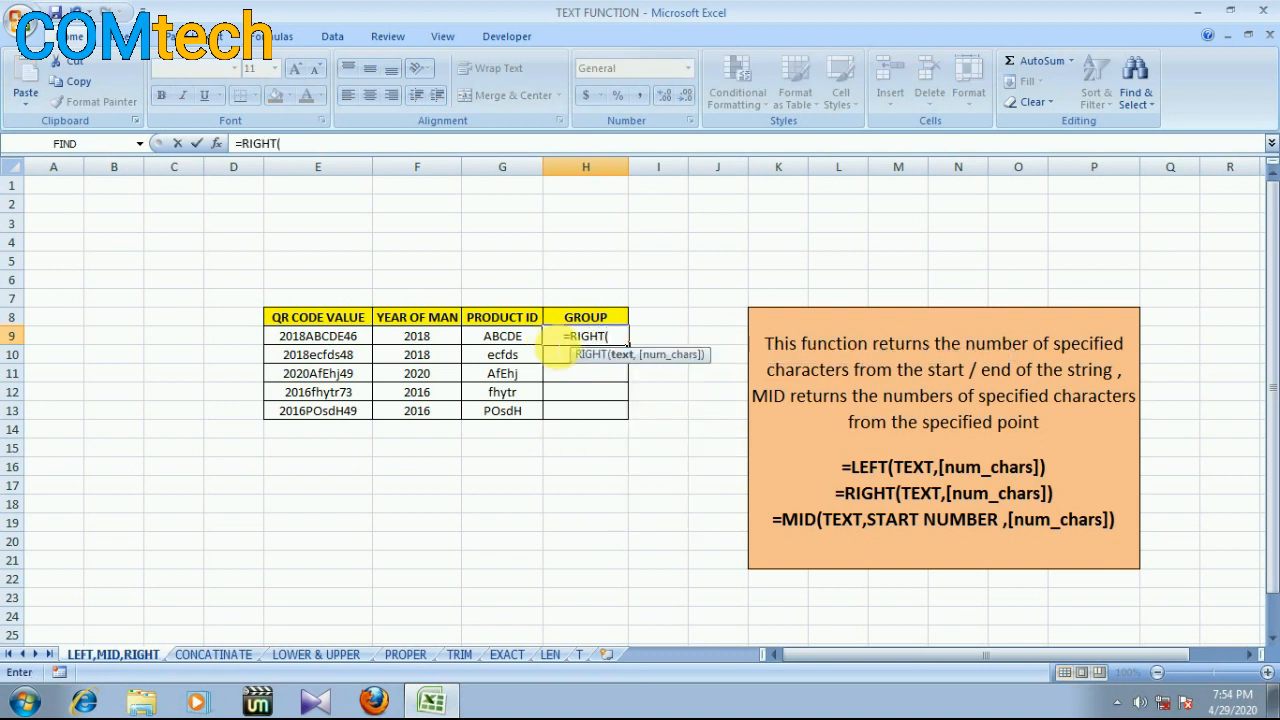
left_click(342, 338)
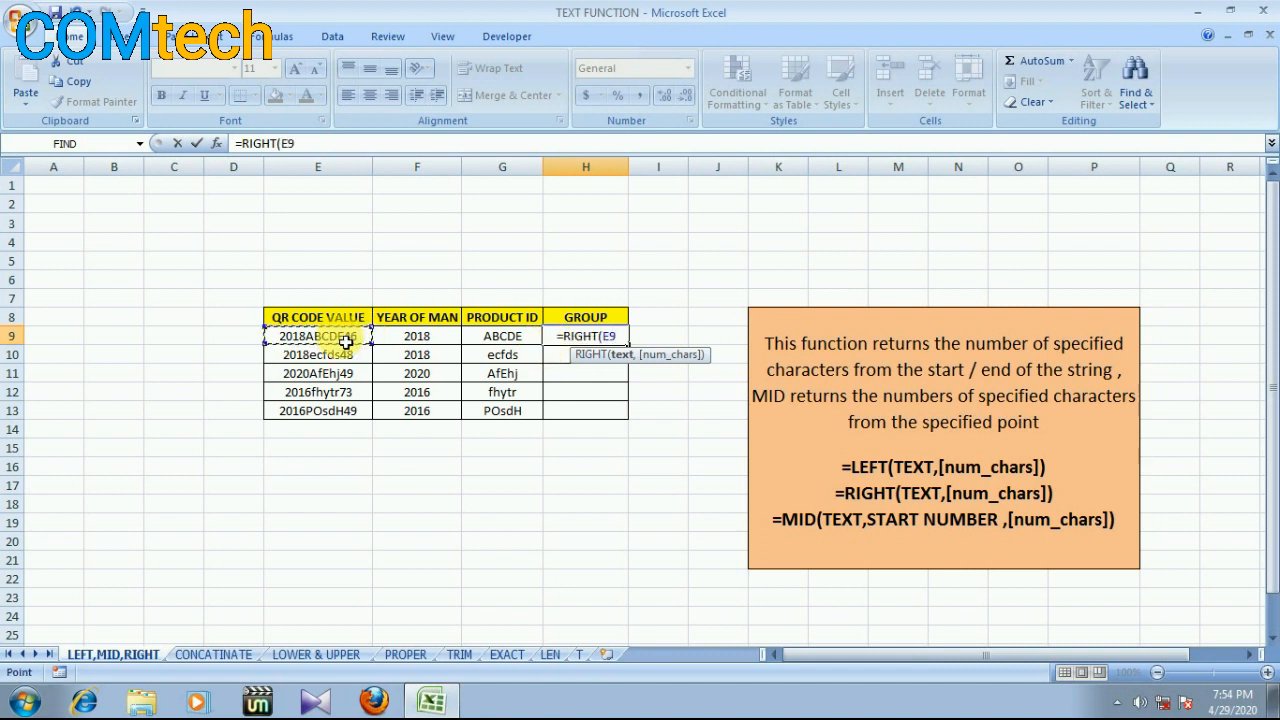
type(",")
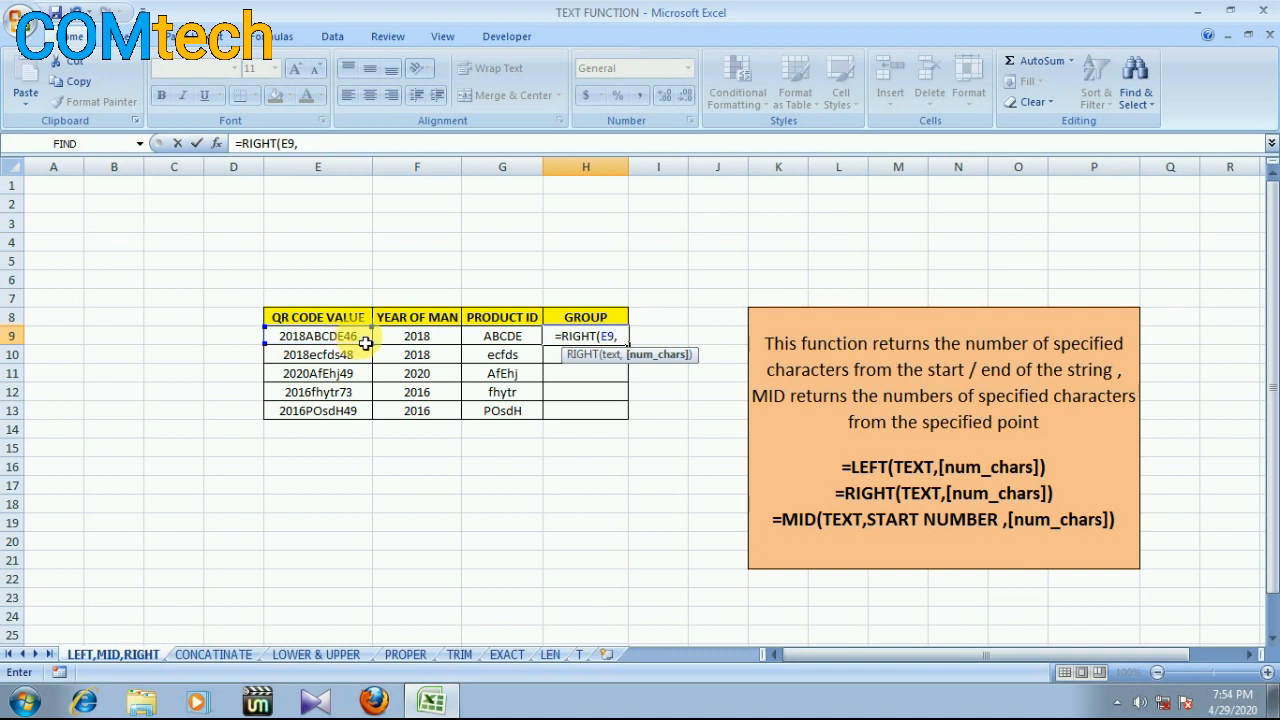
type("2")
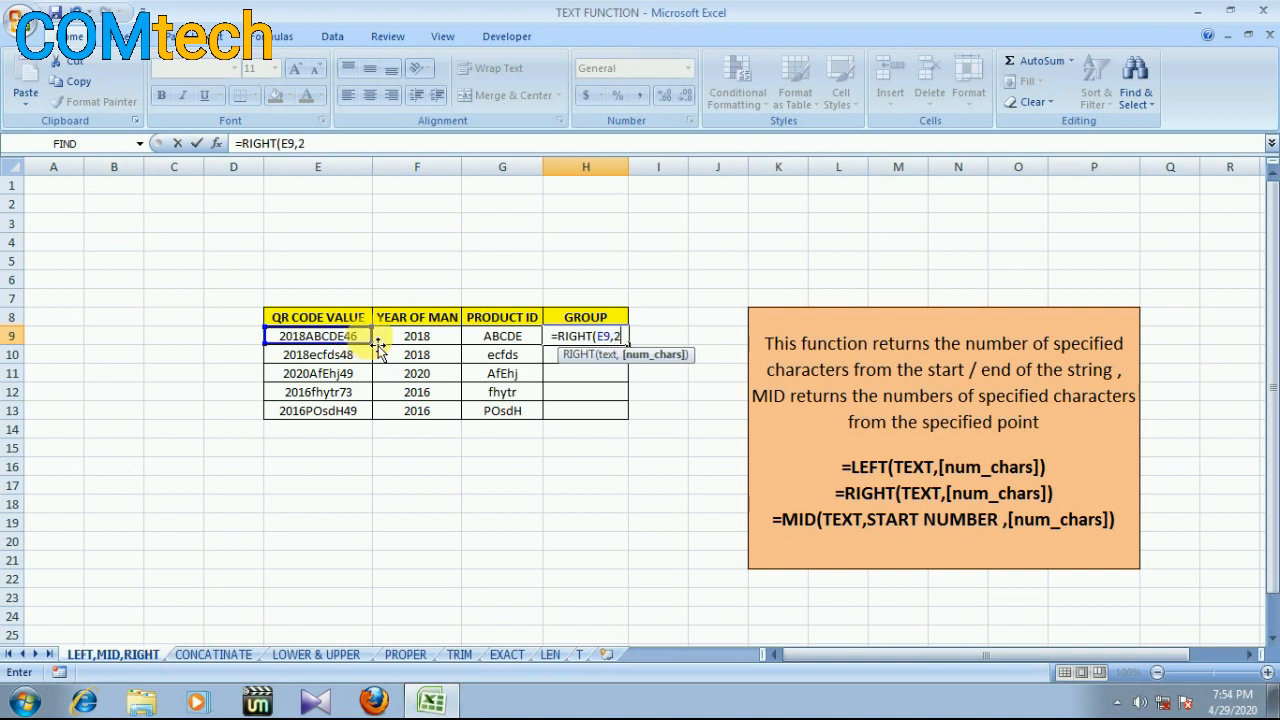
type(")")
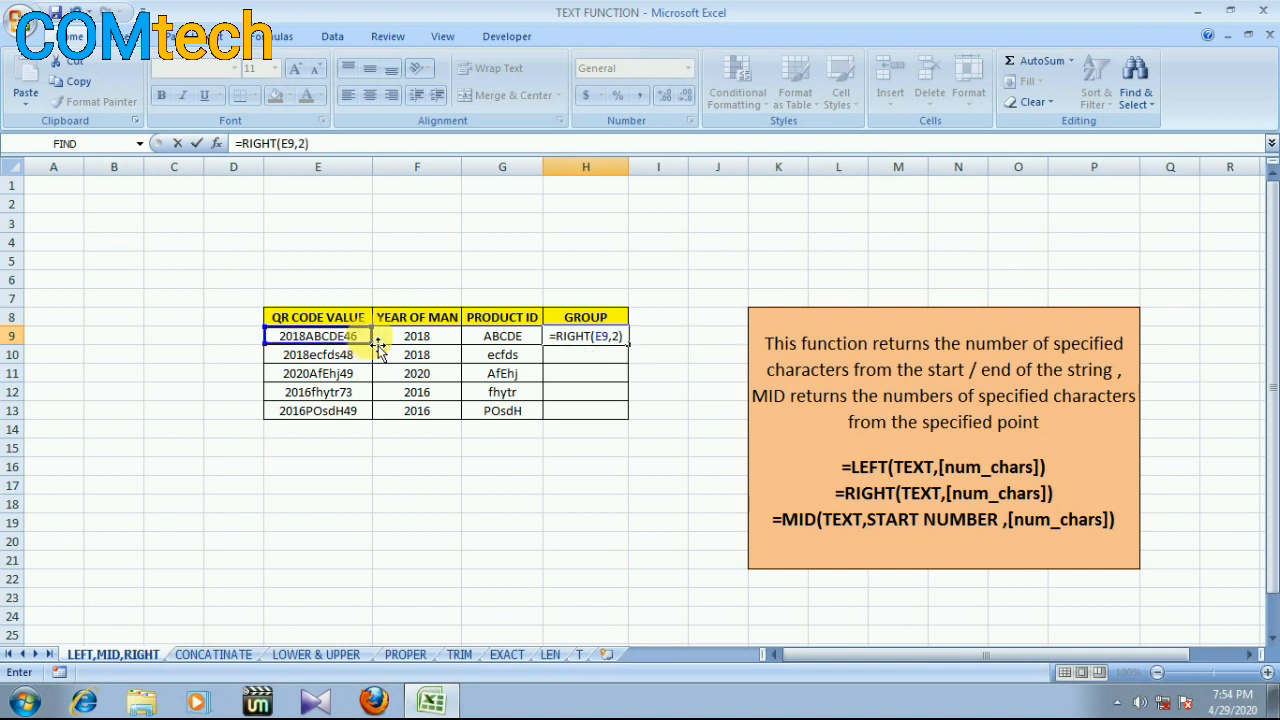
key("Return")
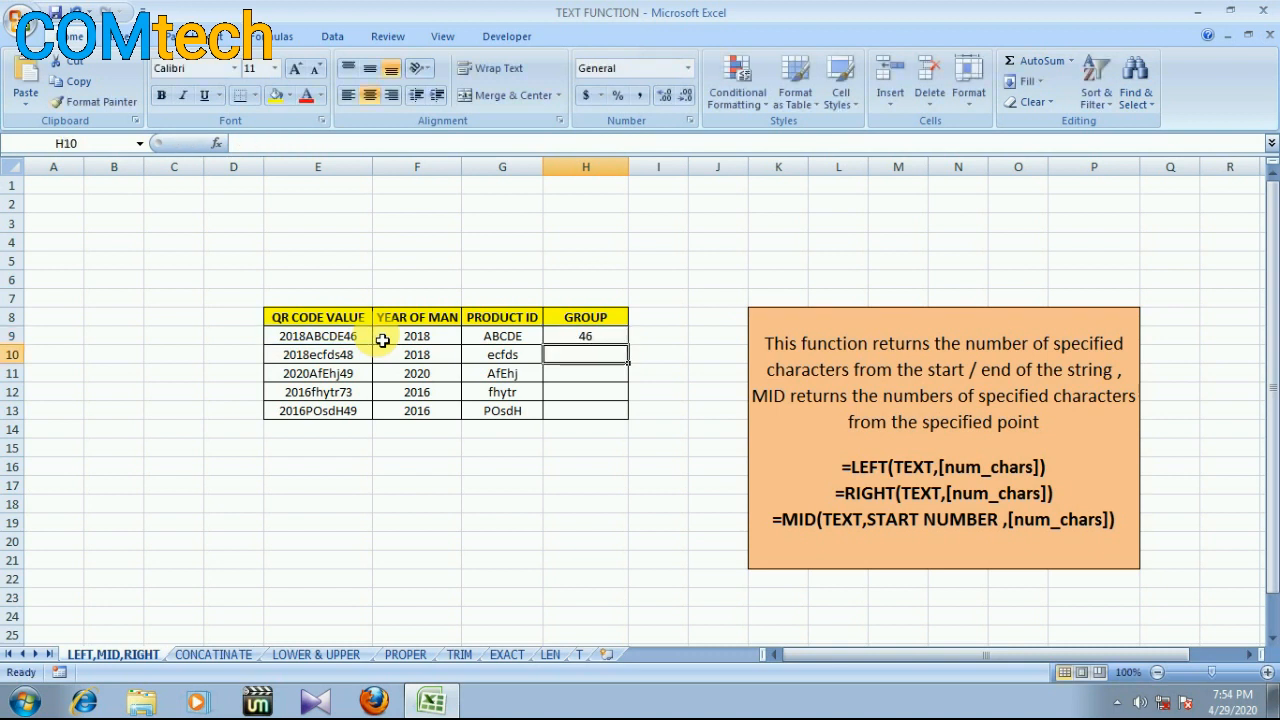
- Examine the last two characters of the QR code in E9 that form the group
double_click(357, 336)
key("shift+Left")
key("shift+Left")
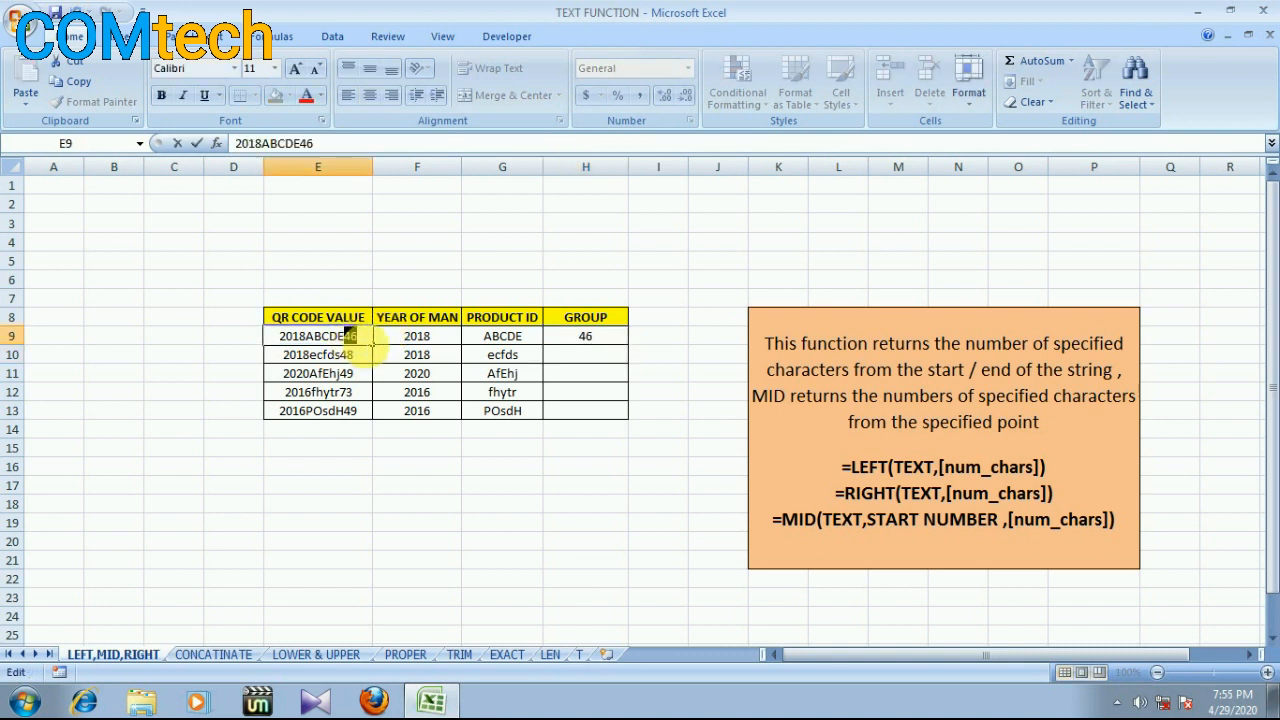
- Fill the RIGHT formula from H9 down through H13
left_click(585, 338)
left_click_drag(634, 351, 634, 423)
left_click(652, 478)
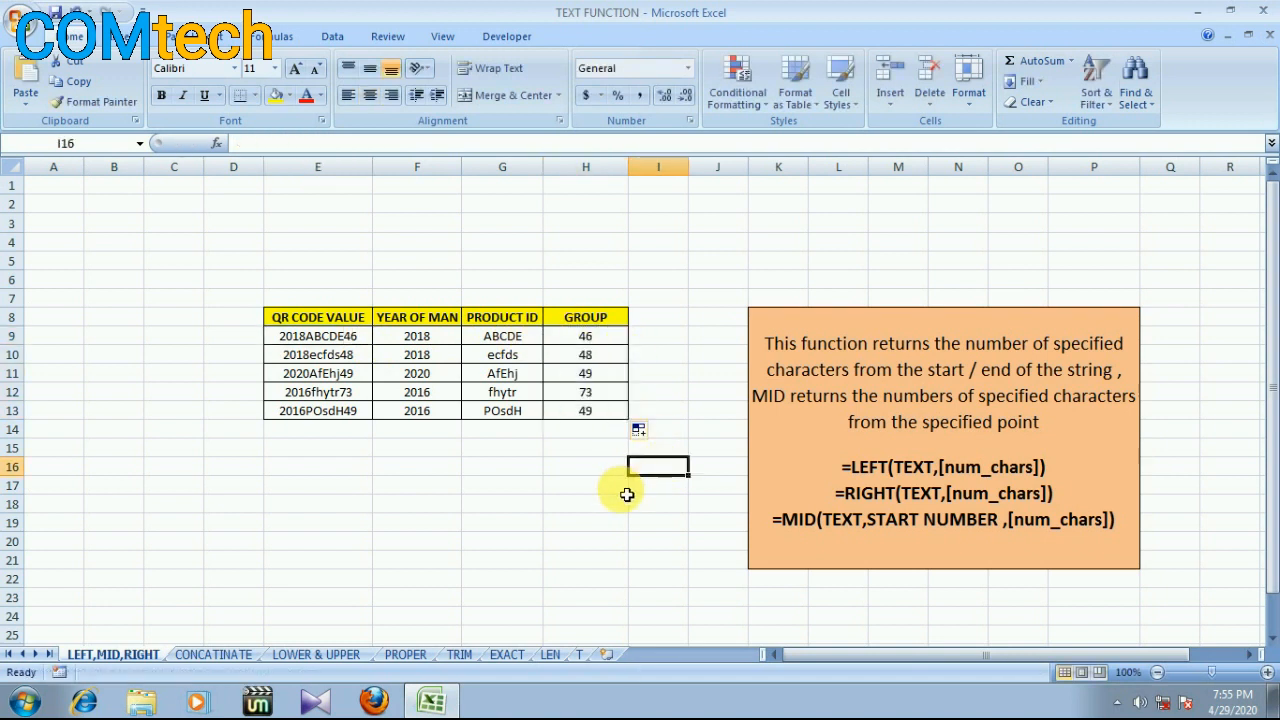
- Review the QR codes against the extracted year, product ID and group columns, and inspect the formulas in row 9
left_click(321, 337)
left_click_drag(327, 354, 329, 414)
left_click_drag(405, 340, 416, 410)
left_click(430, 411)
left_click_drag(492, 337, 500, 412)
left_click_drag(586, 338, 588, 412)
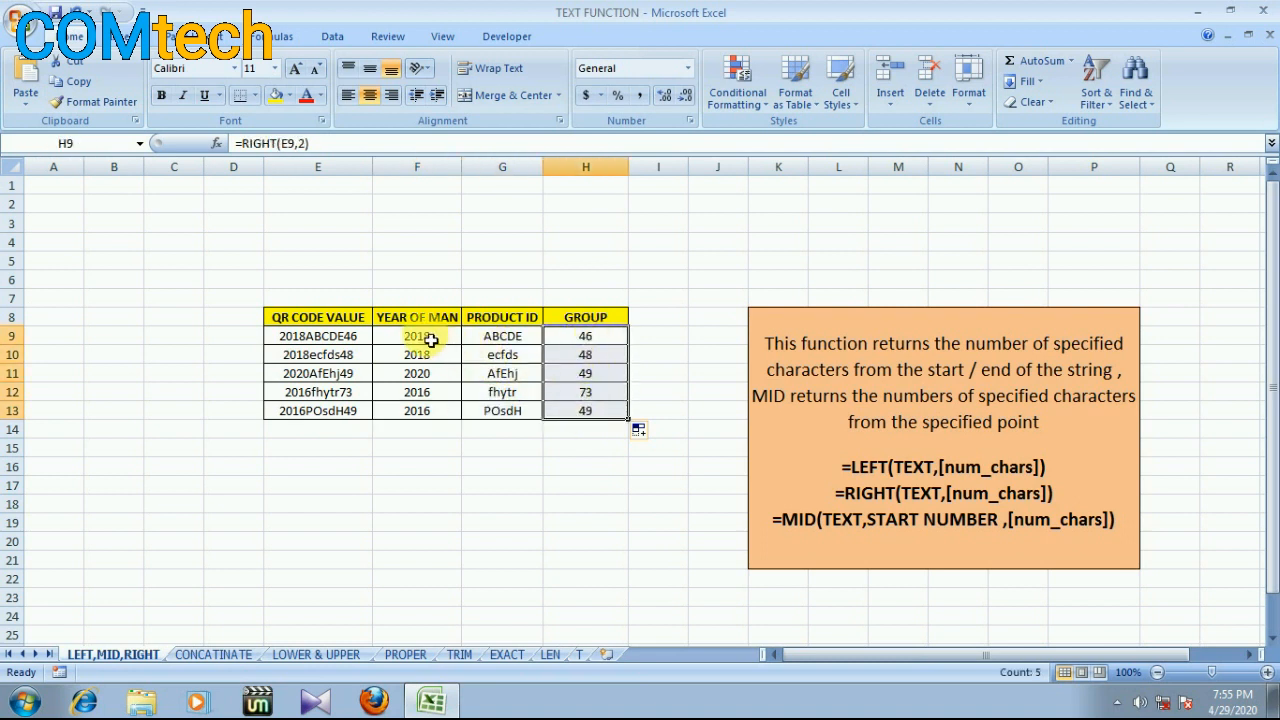
left_click(418, 336)
double_click(501, 340)
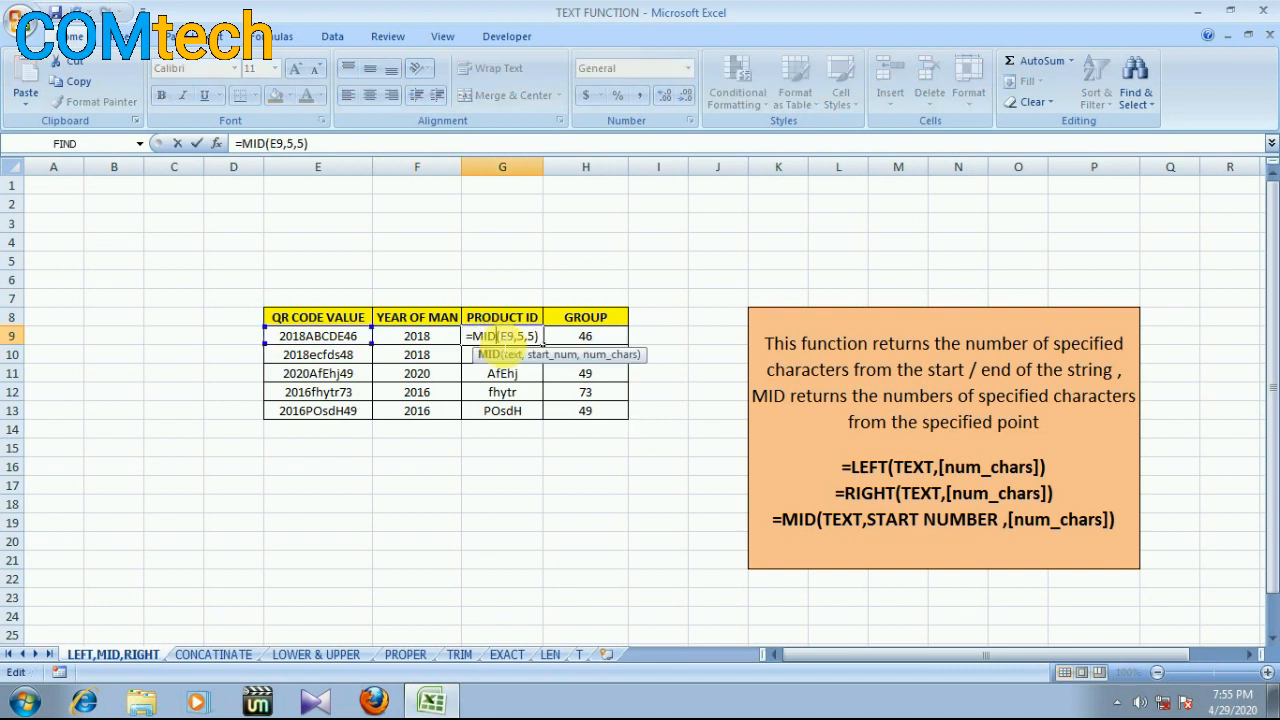
double_click(580, 336)
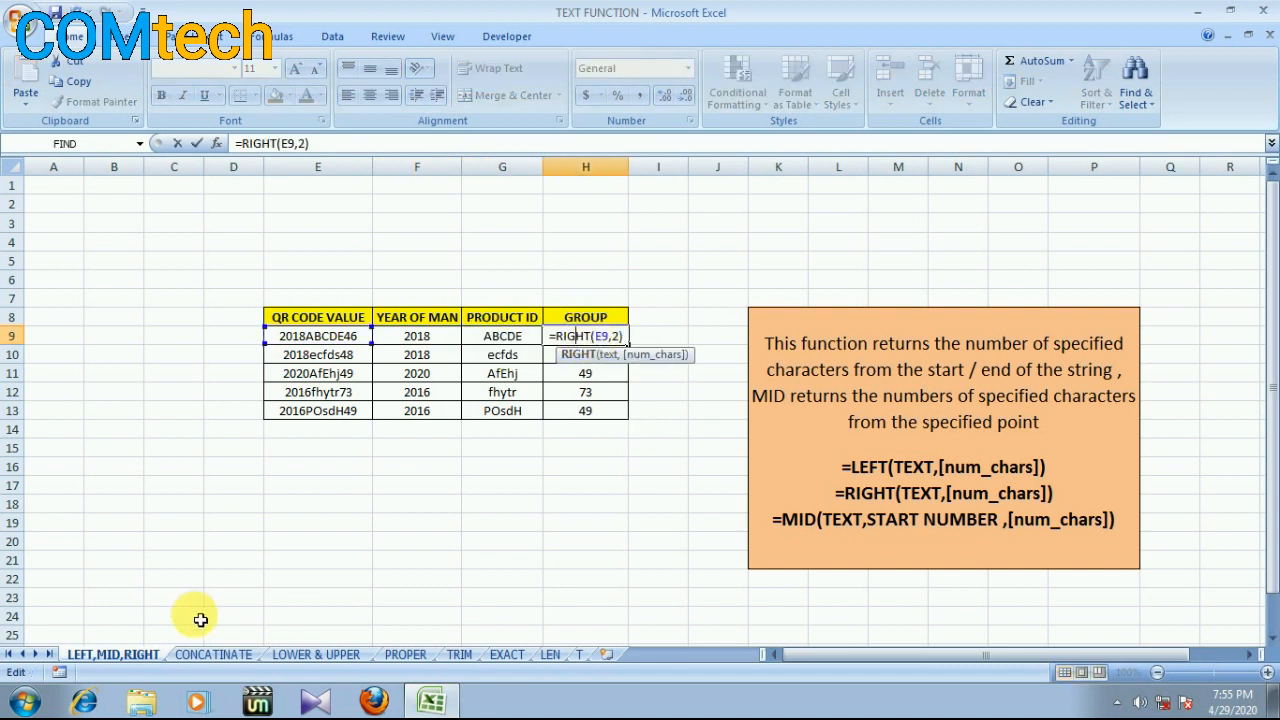
- On the CONCATINATE sheet, enter the formula =CONCATENATE(C9," HAS SCORED",D9,E9) in F9
left_click(198, 660)
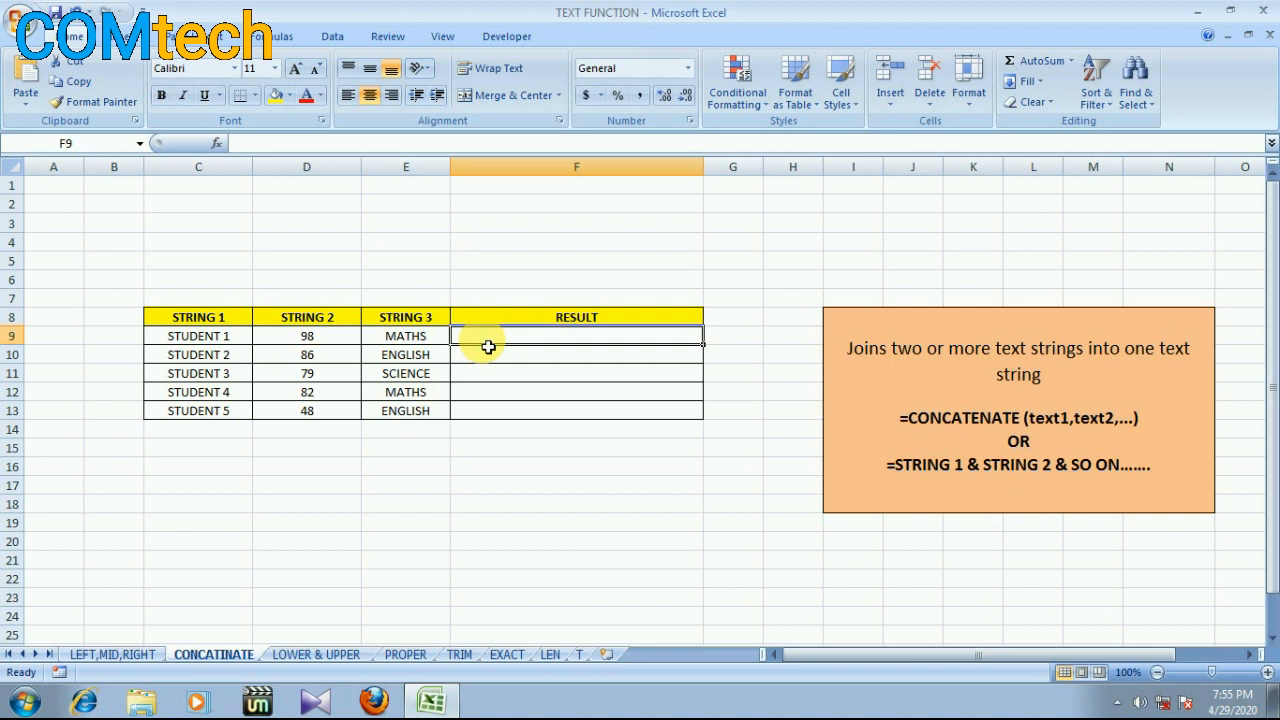
type("=")
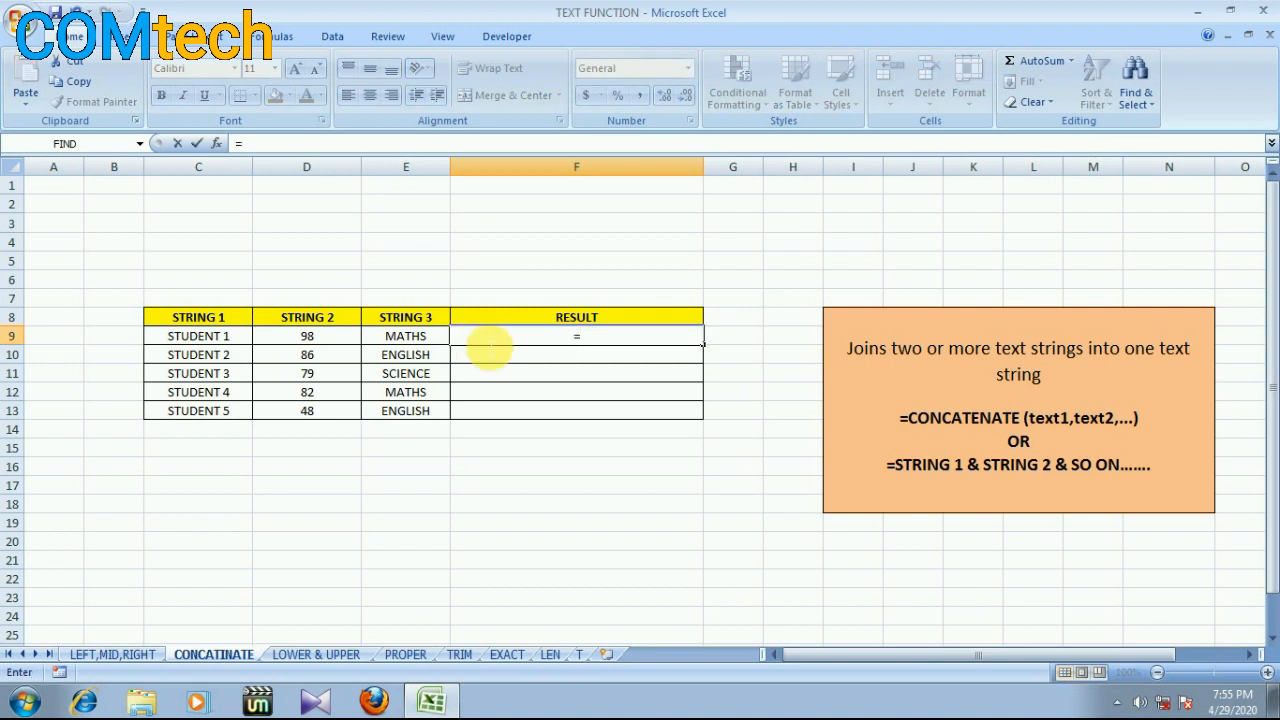
type("CON")
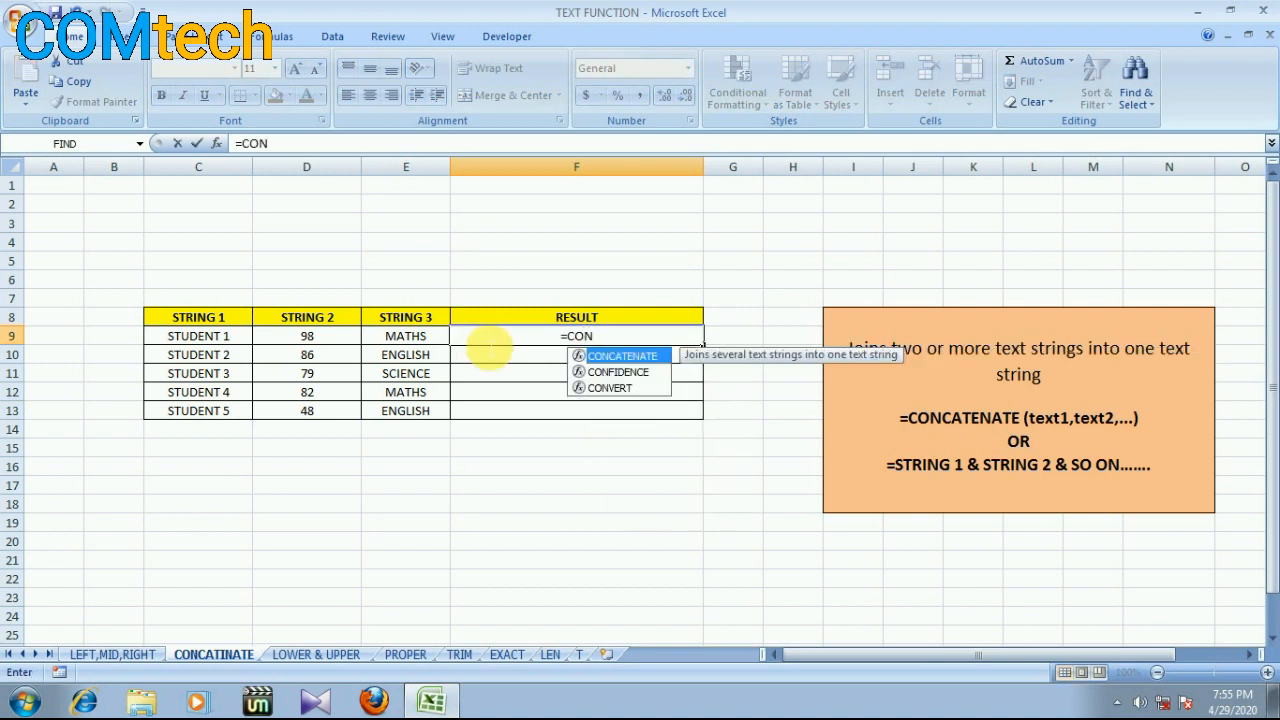
type("CA")
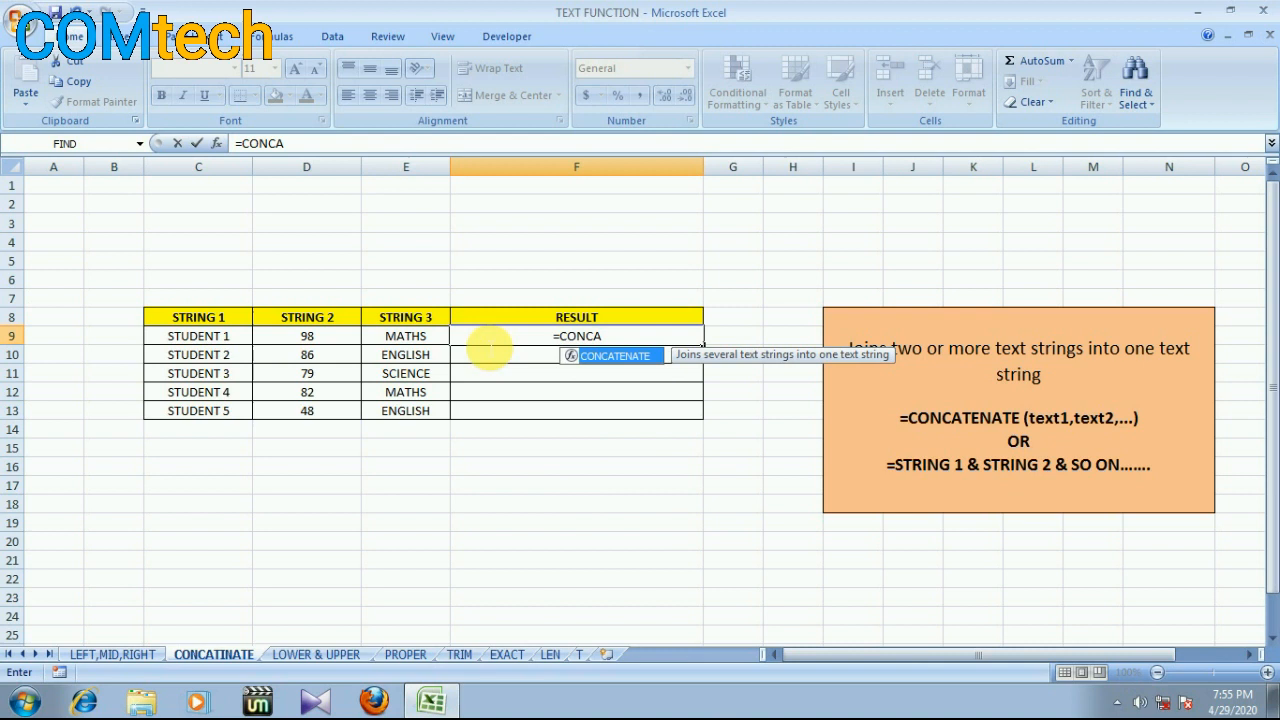
type("TENA")
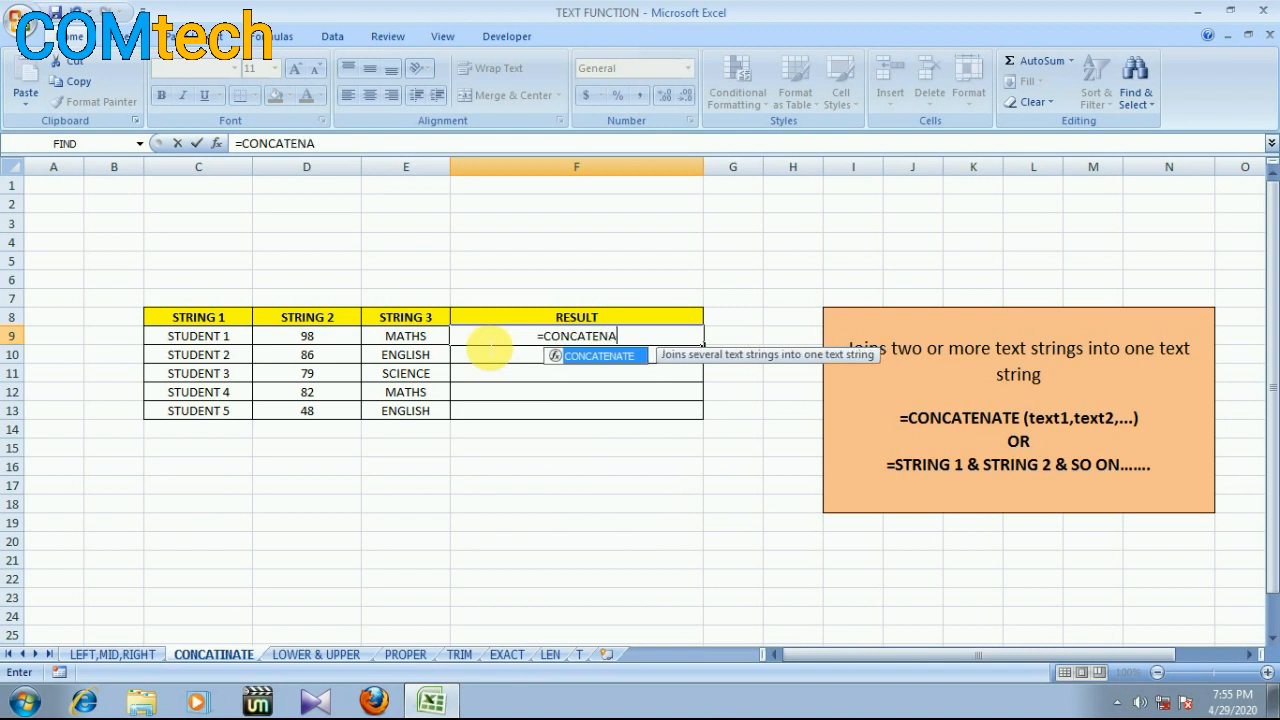
type("TE(")
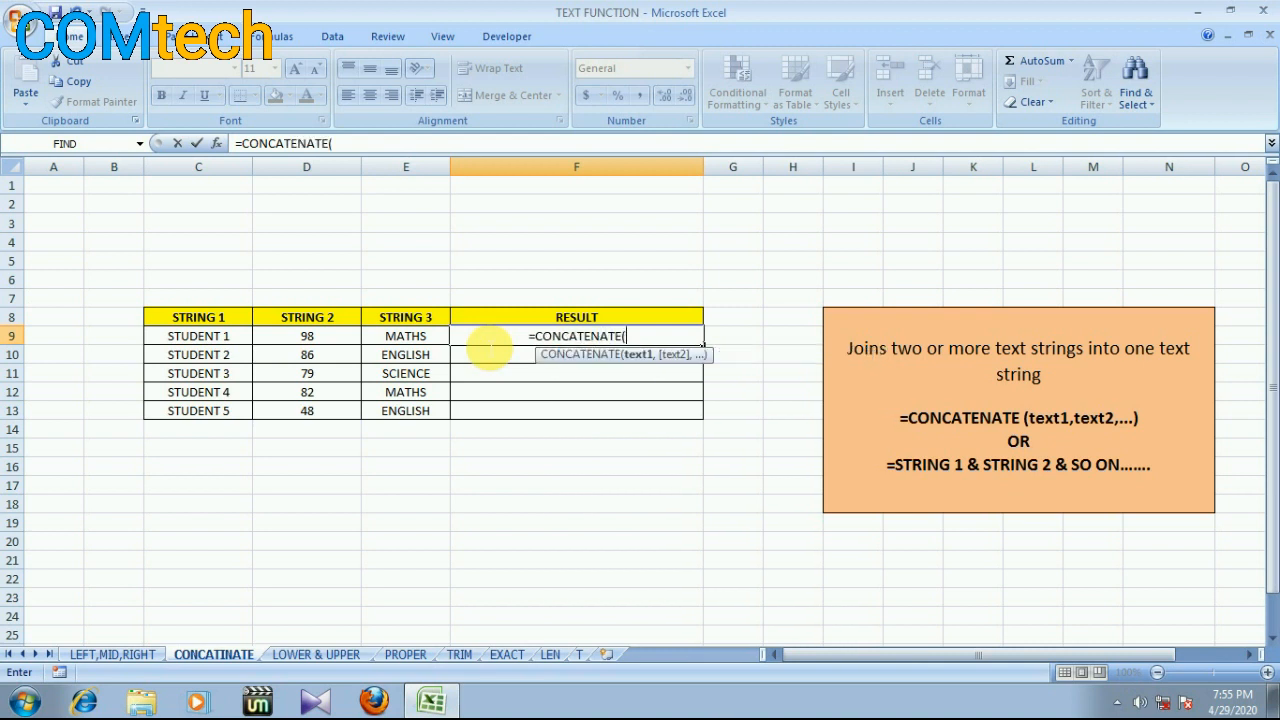
left_click(227, 343)
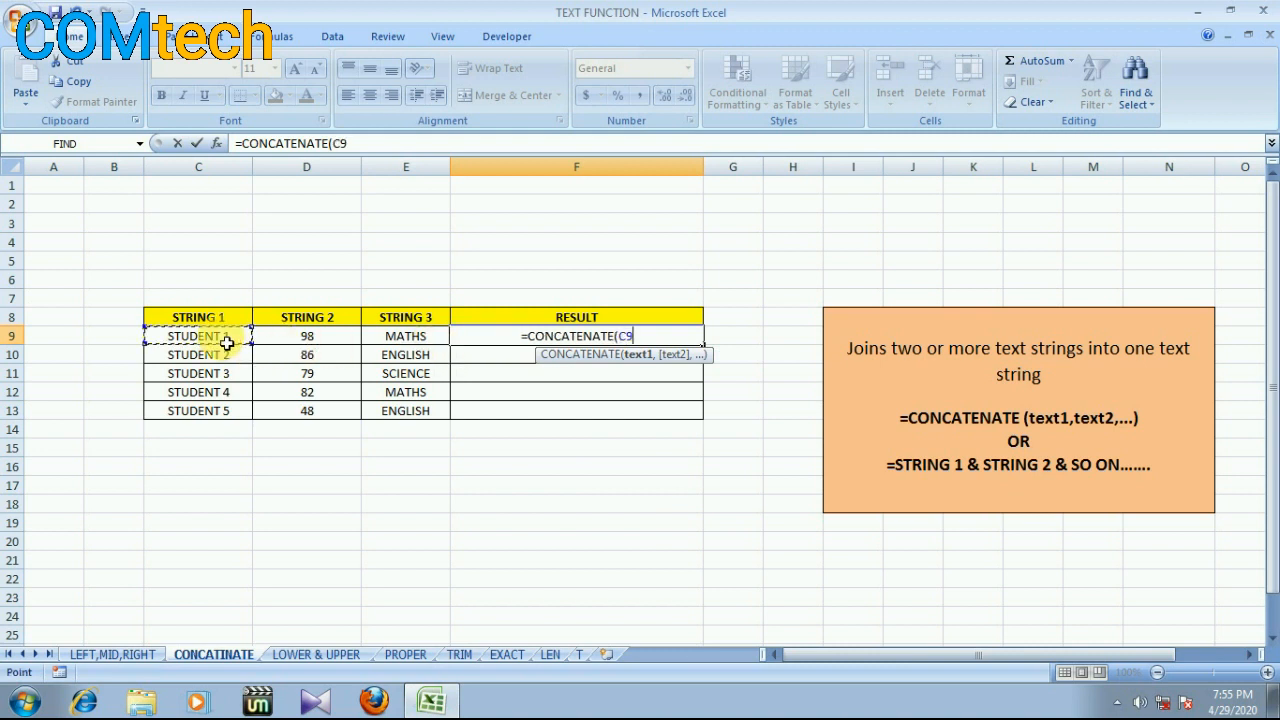
type(",")
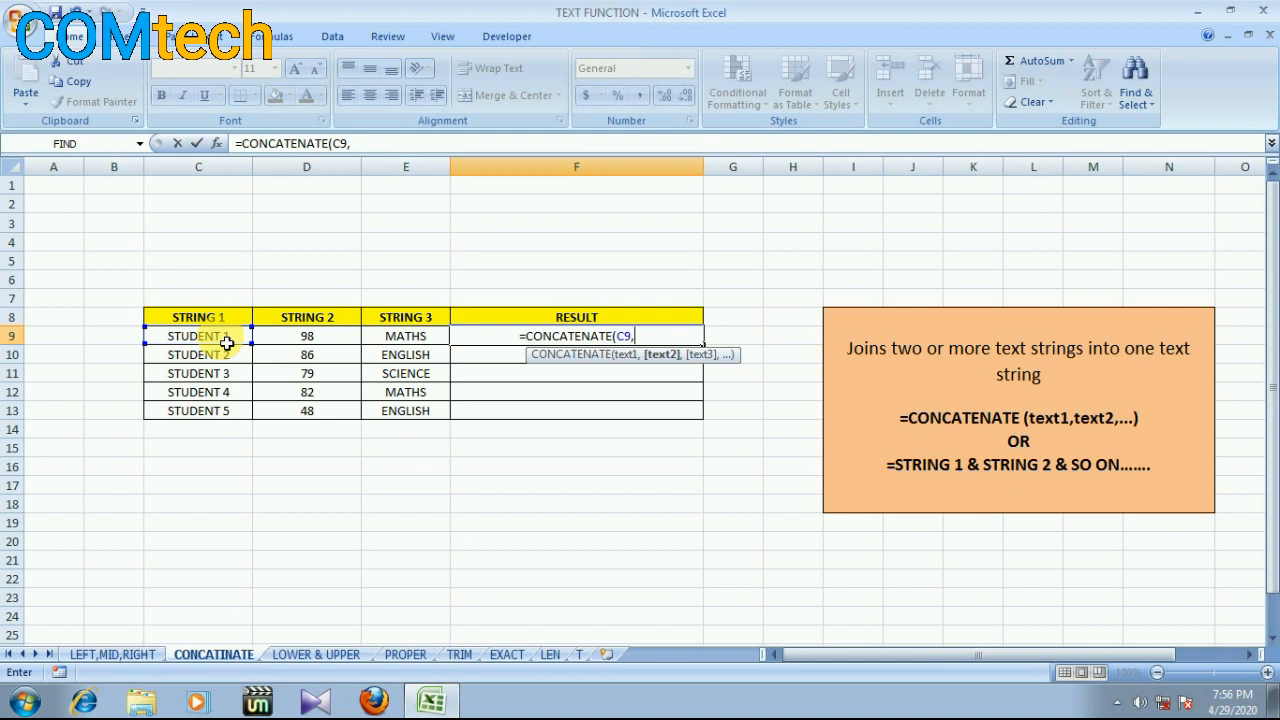
type("\"")
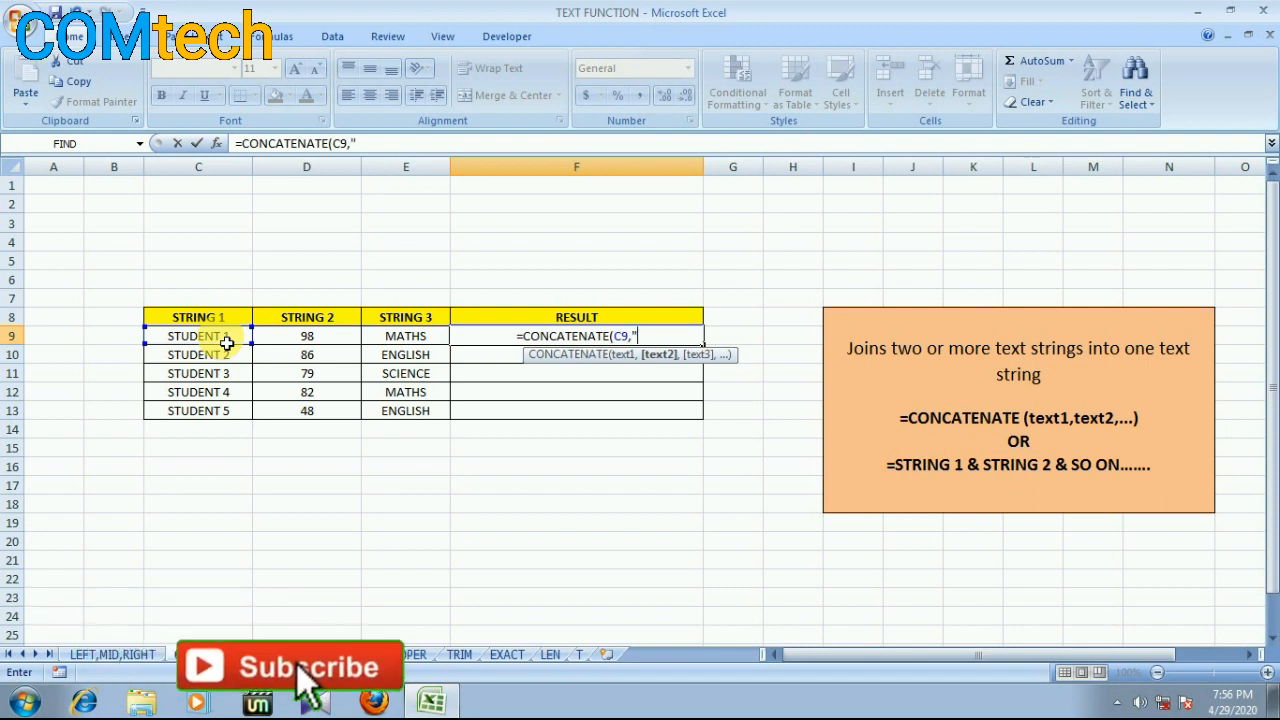
type(" HAS SCORED")
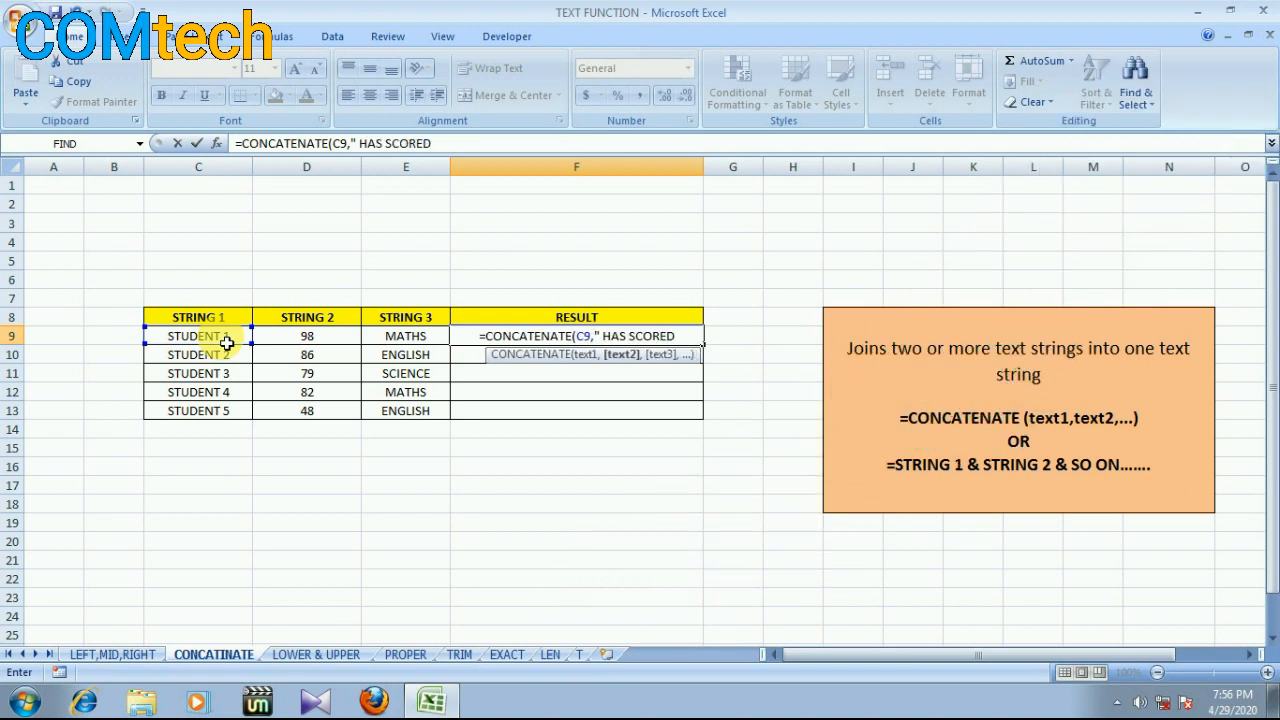
type("\",")
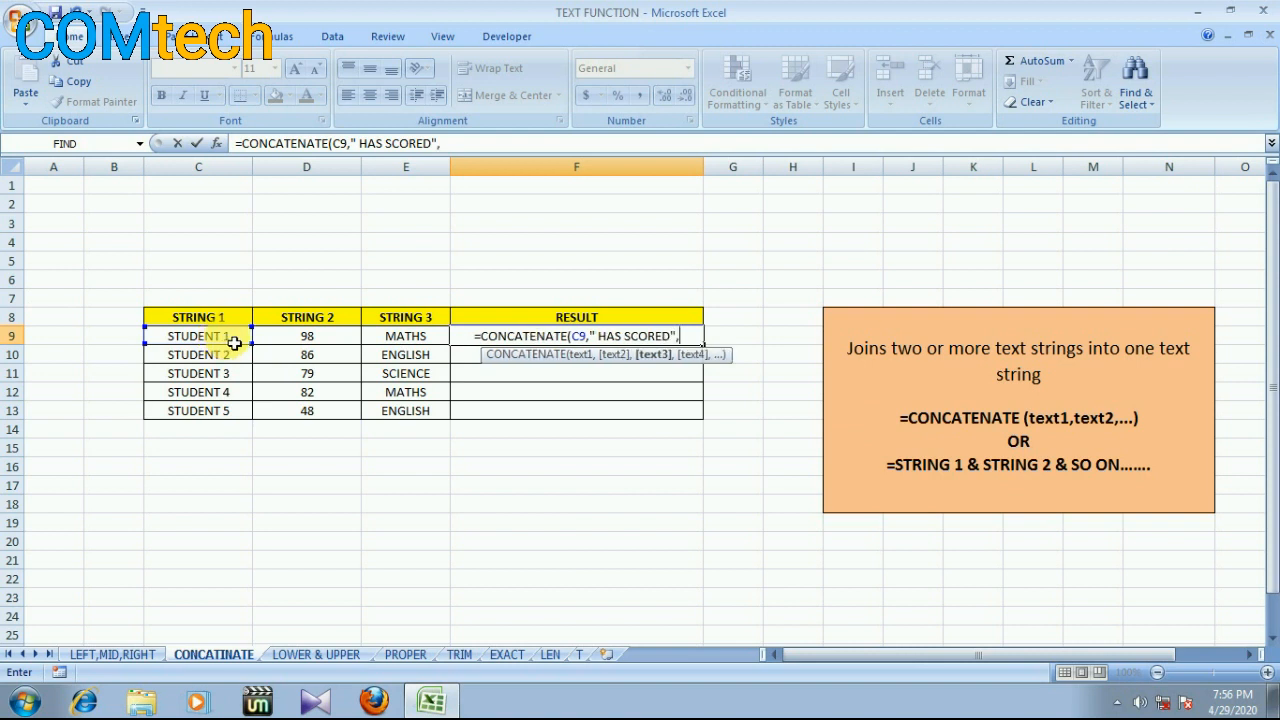
left_click(290, 344)
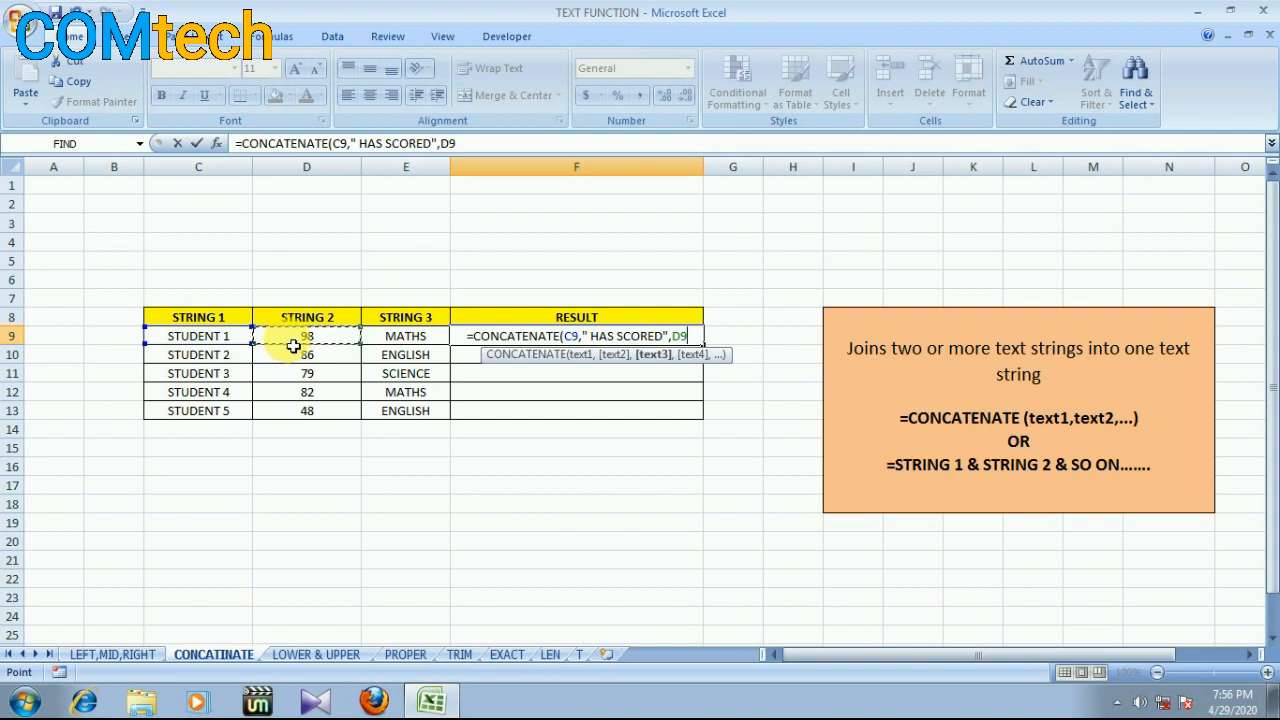
type(",\"")
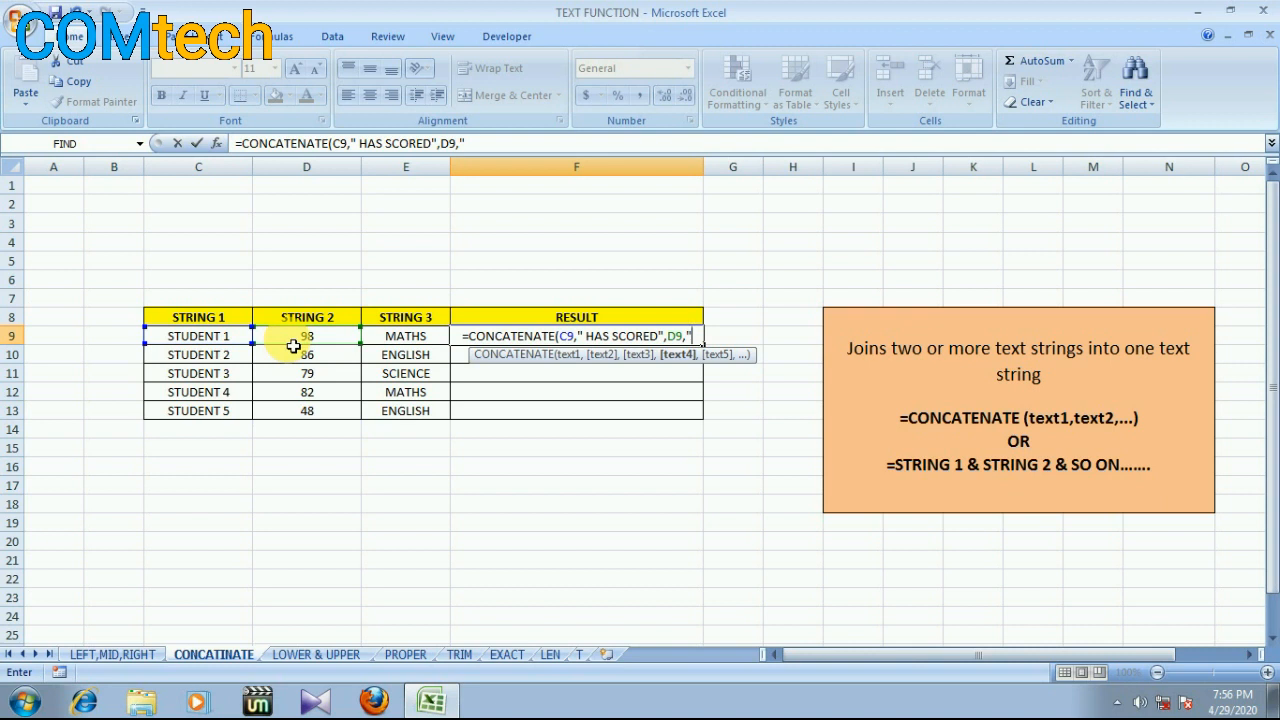
key("BackSpace")
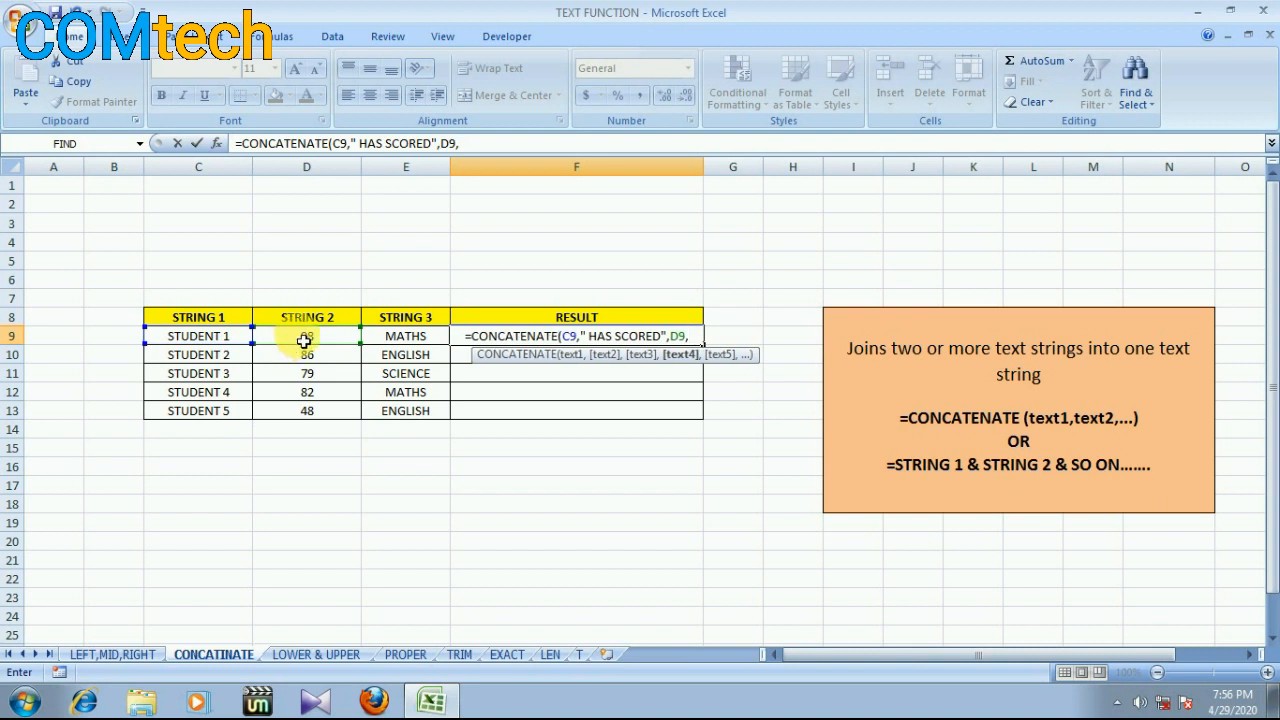
left_click(425, 343)
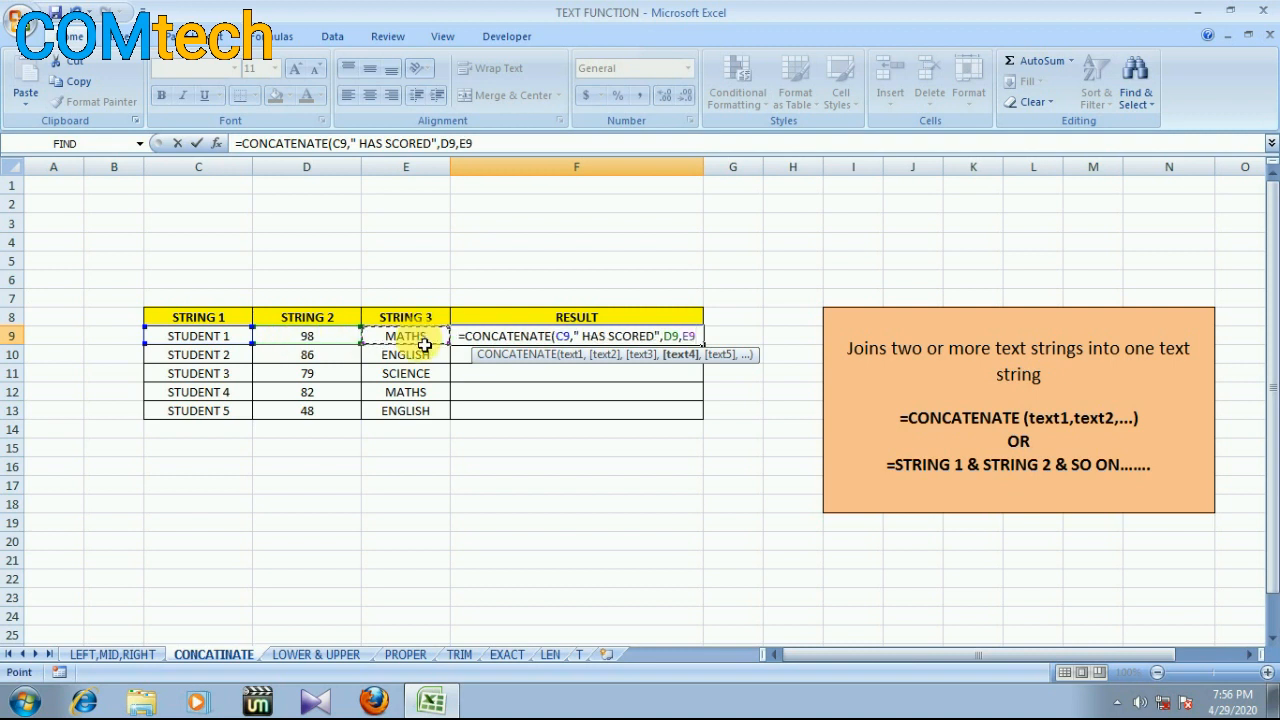
type(")")
key("Return")
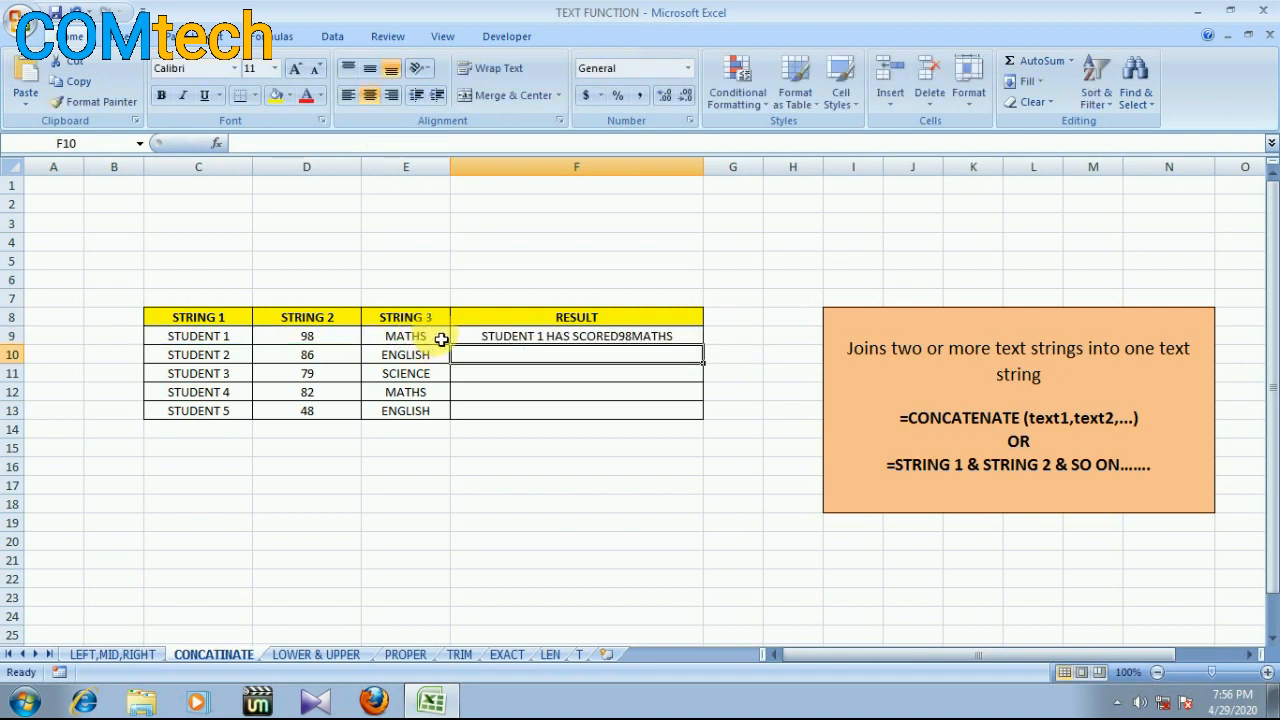
- Change the text argument of the CONCATENATE formula in F9 to " HAS SCORED IN "
left_click(545, 339)
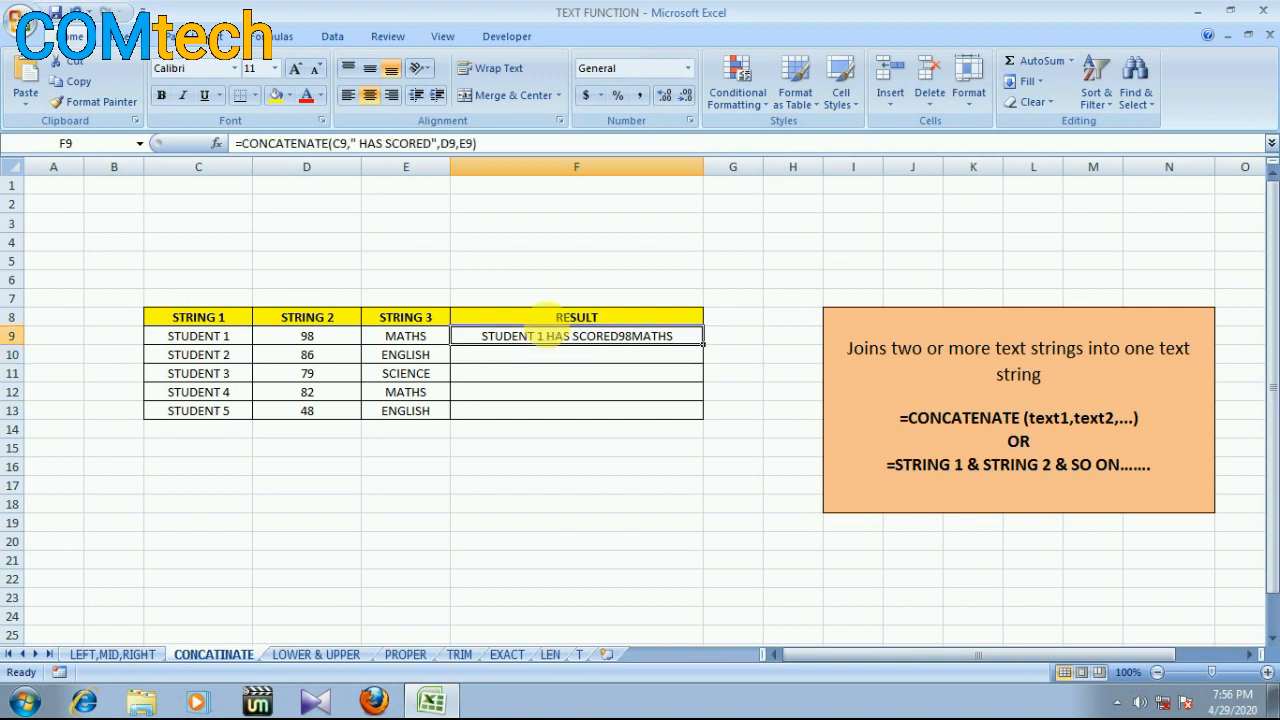
left_click(433, 145)
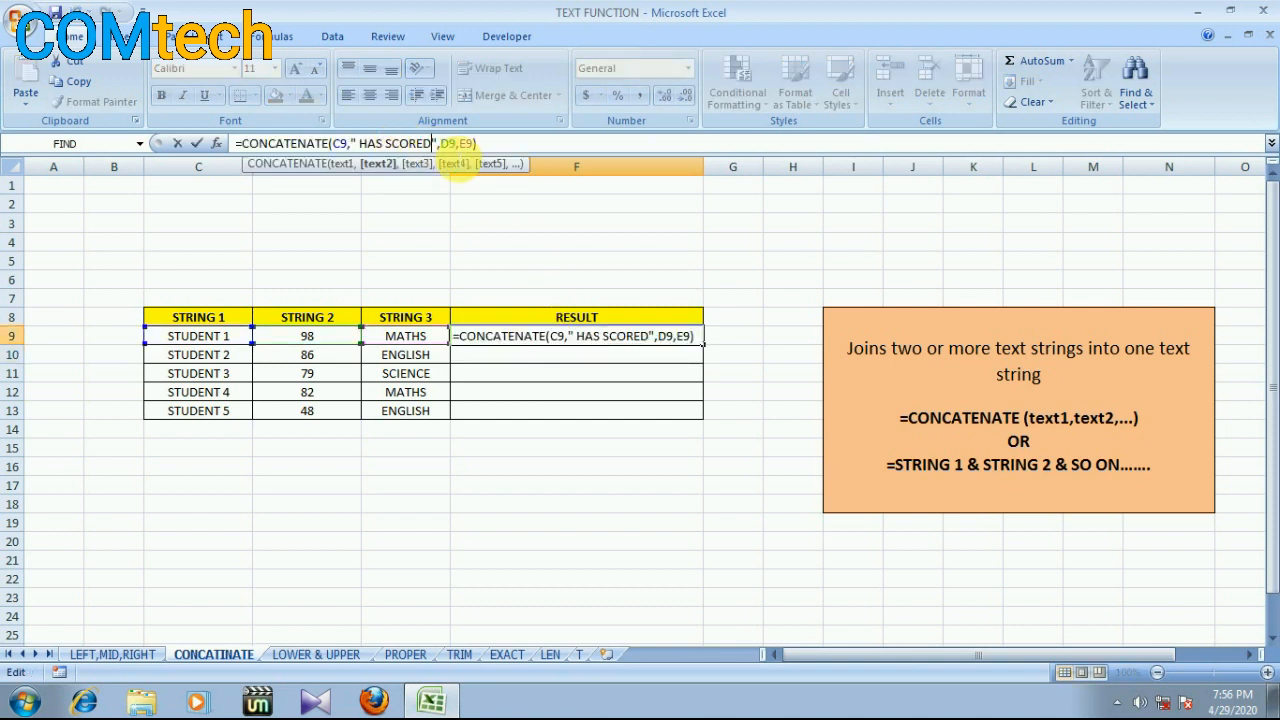
type("IN")
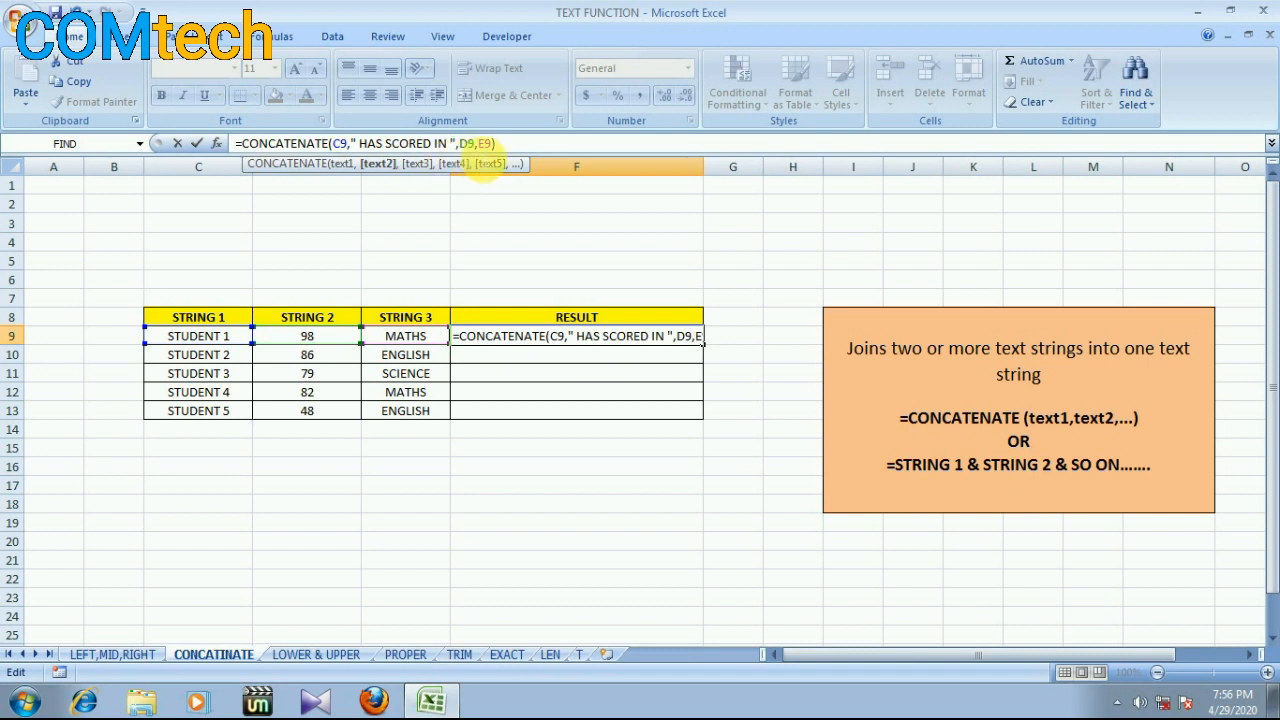
key("Return")
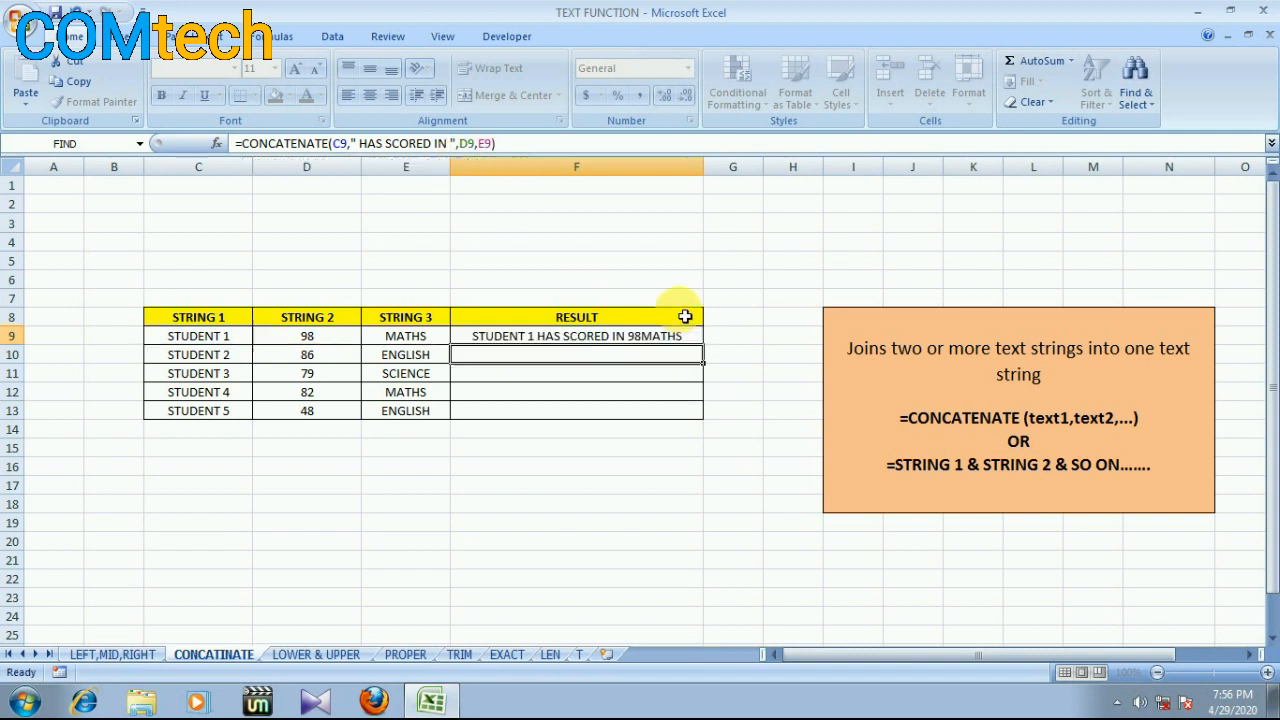
left_click(645, 338)
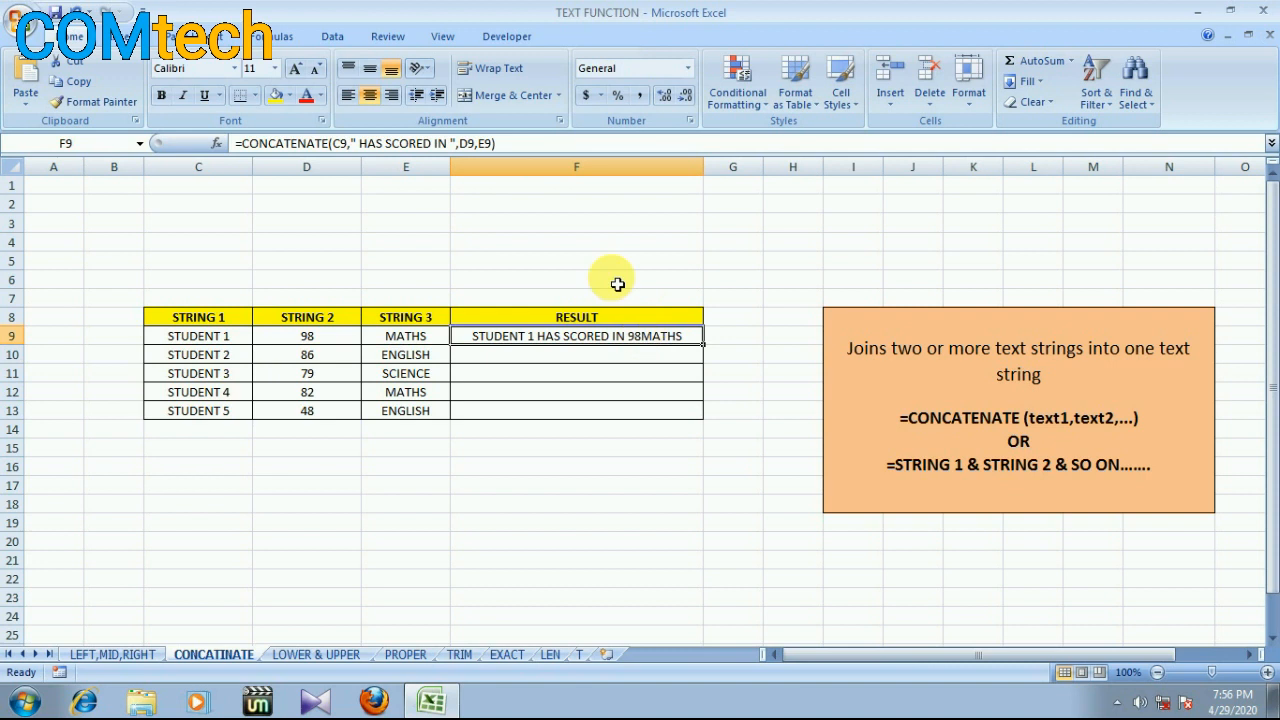
- Insert a " " text argument between D9 and E9 in the CONCATENATE formula in F9
left_click(477, 143)
type("\" \"")
key("Return")
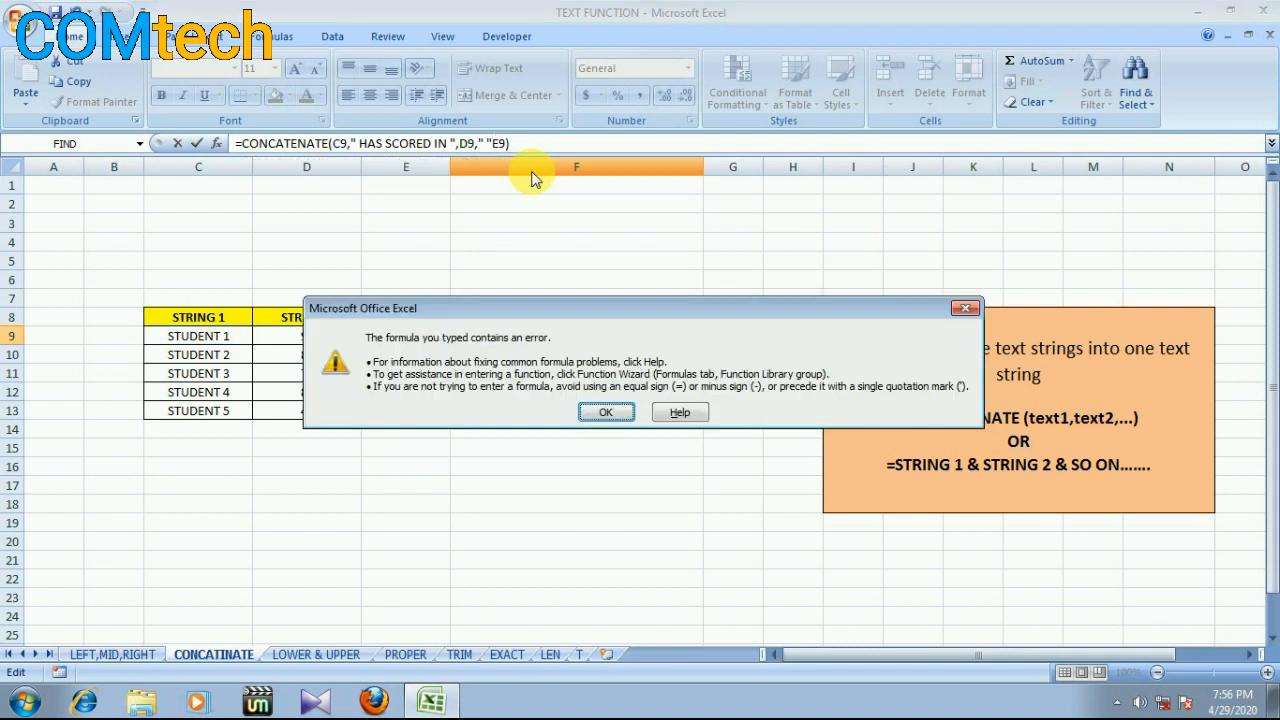
key("Return")
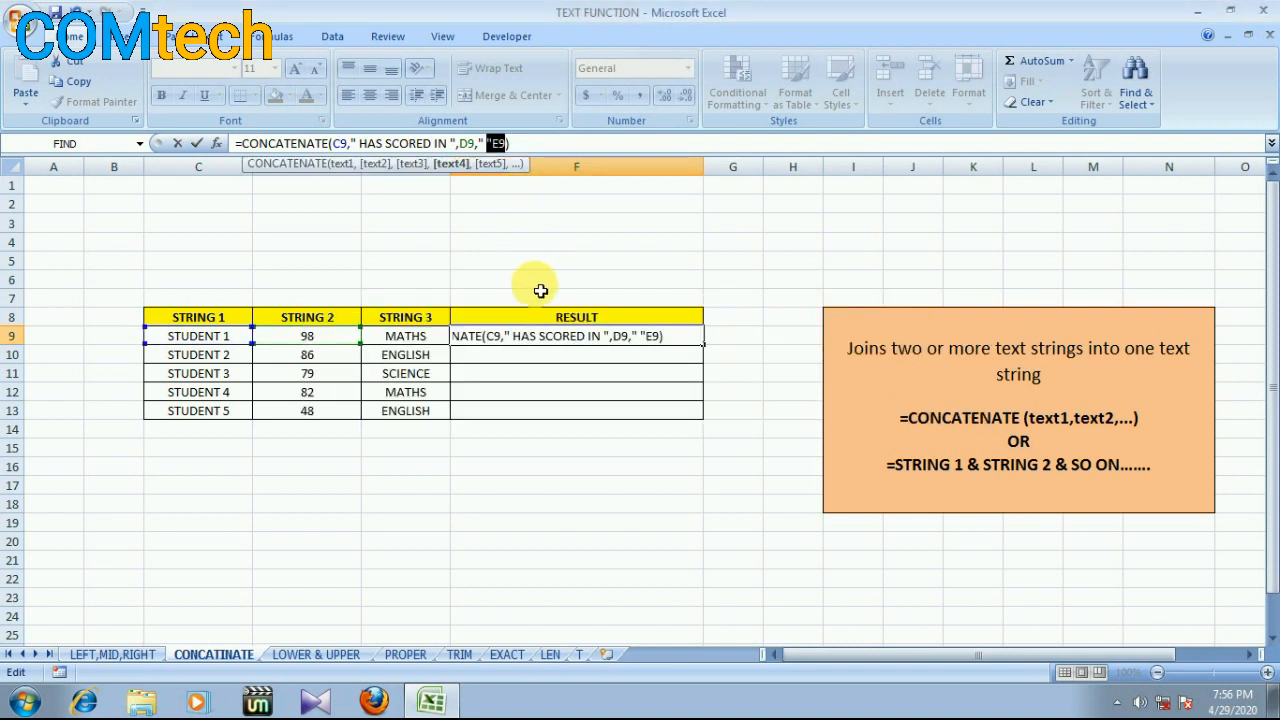
key("Return")
key("Return")
left_click(488, 143)
left_click(494, 143)
type(",")
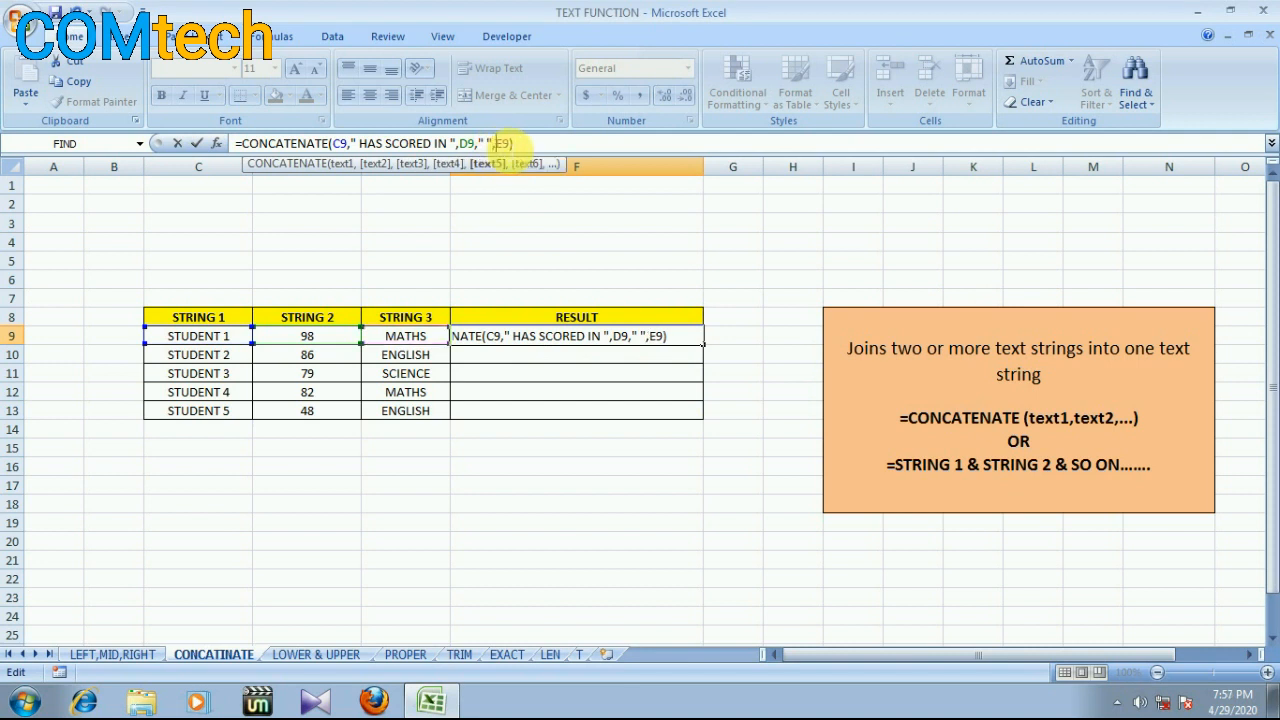
key("Return")
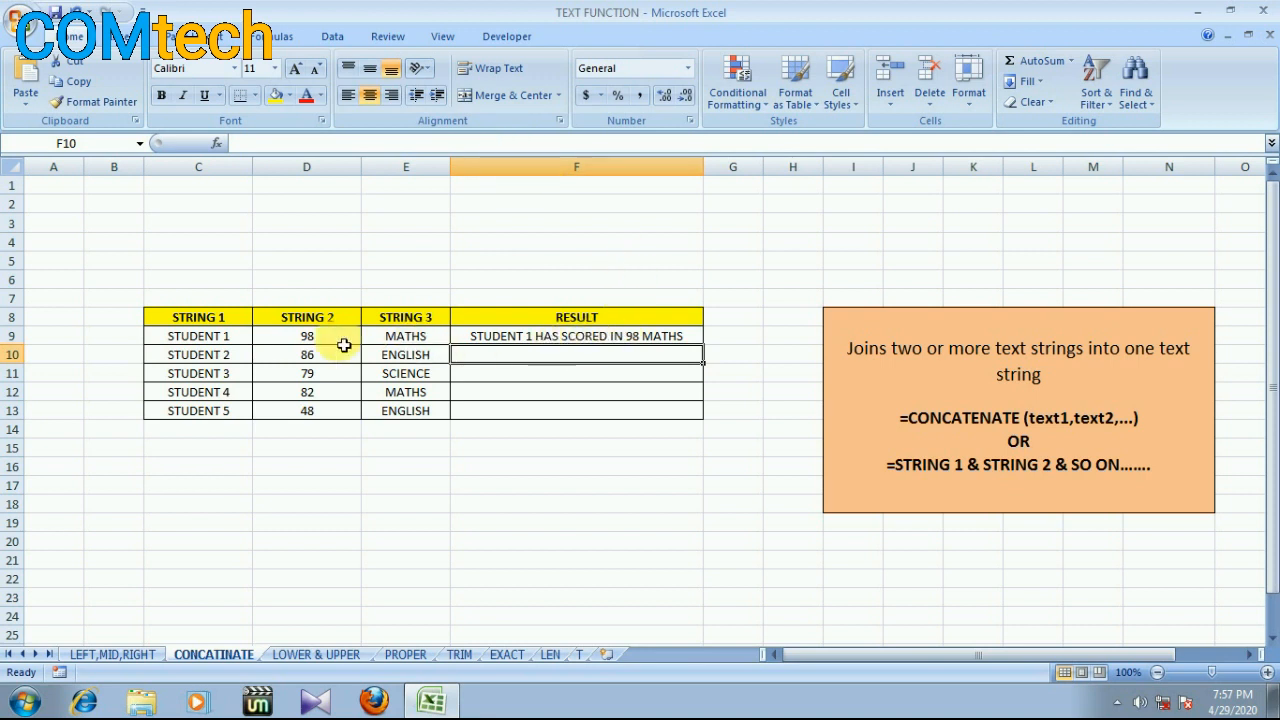
- Compare the source strings in C9, D9 and E9 with the joined result and formula in F9
left_click(238, 341)
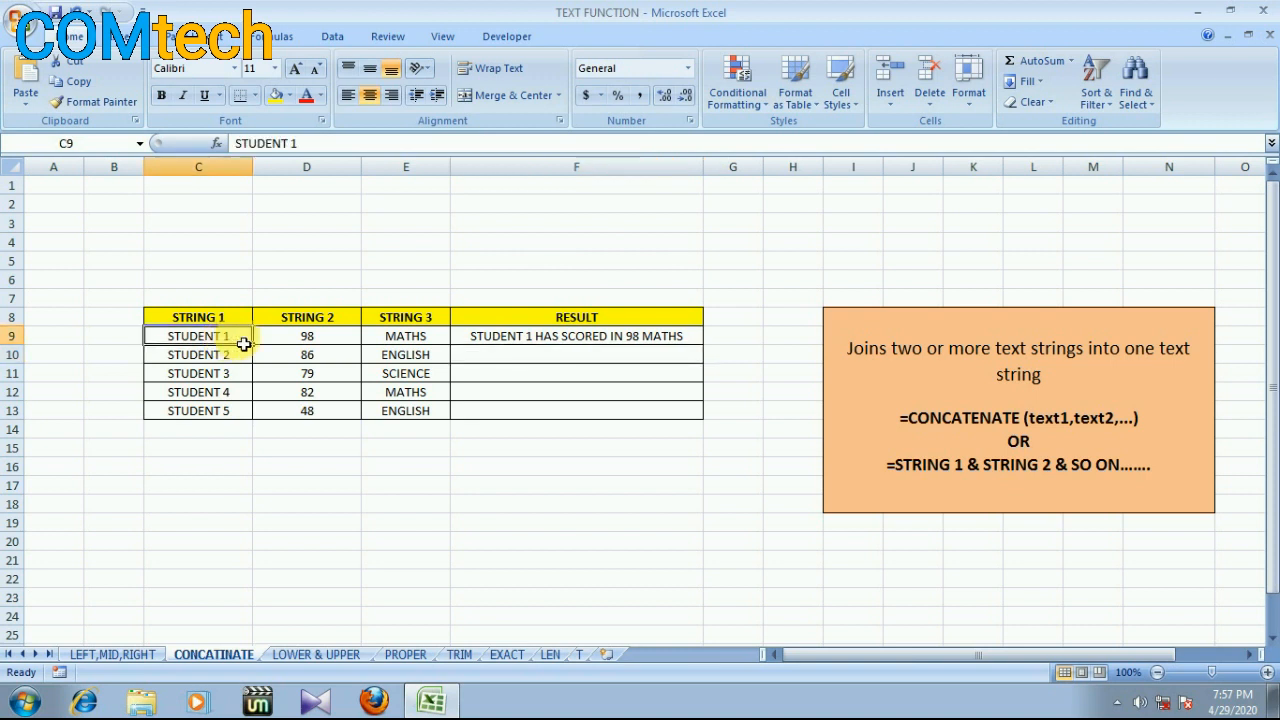
left_click(302, 342)
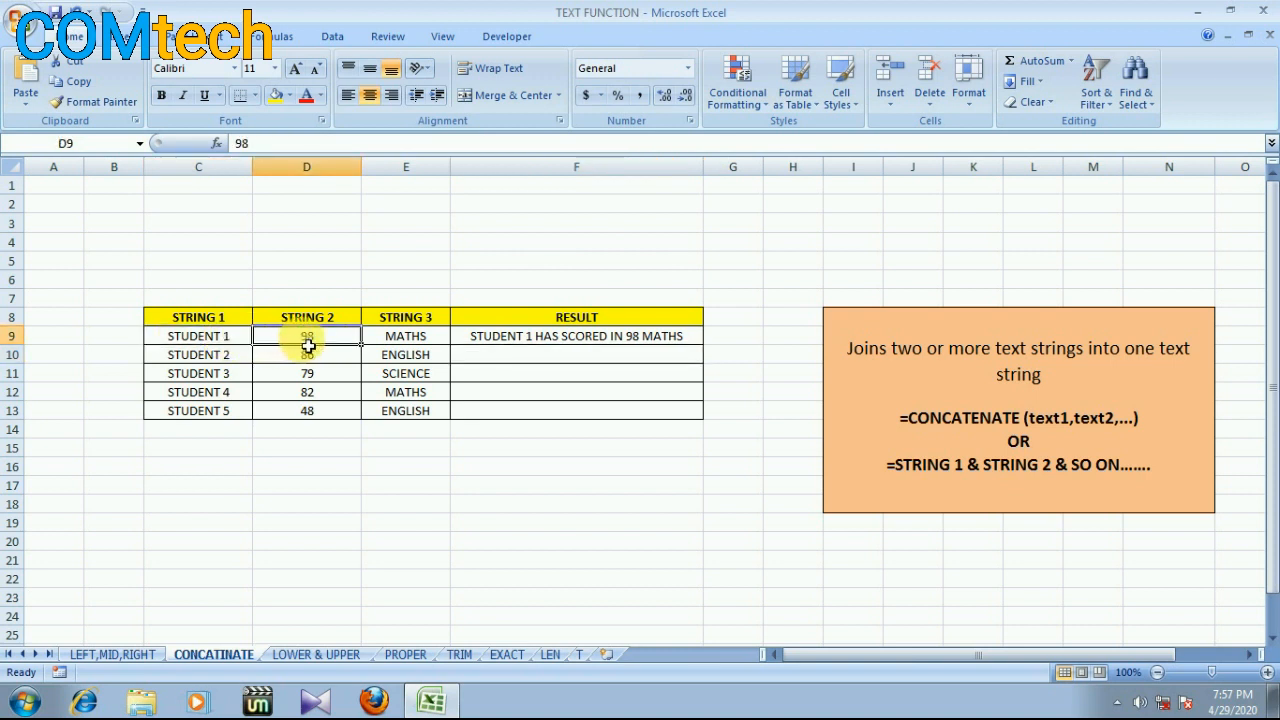
left_click(402, 342)
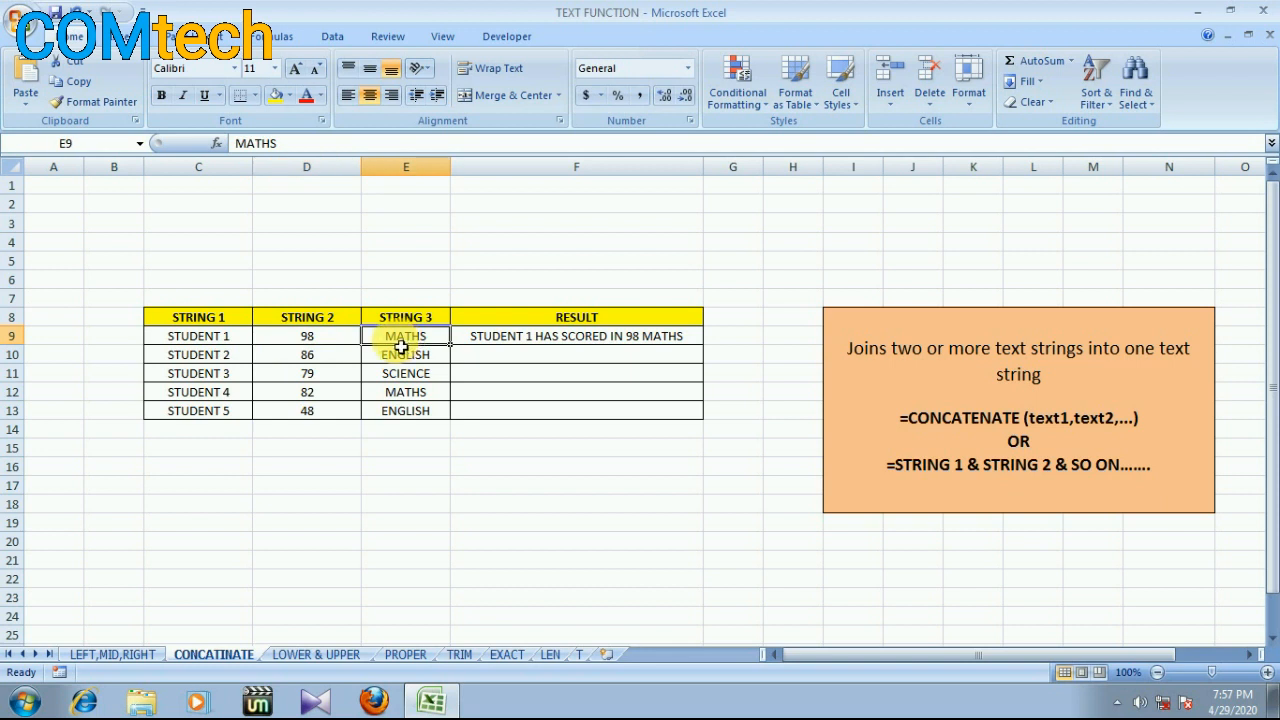
left_click(478, 338)
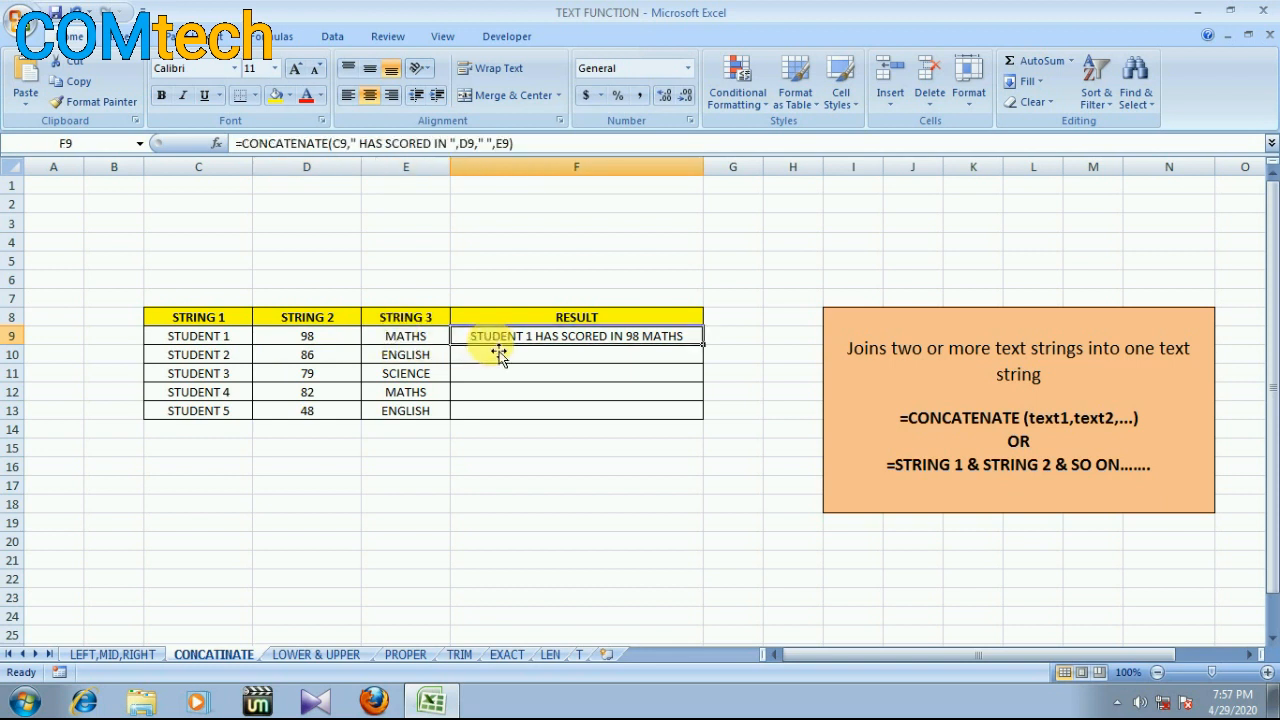
left_click(221, 341)
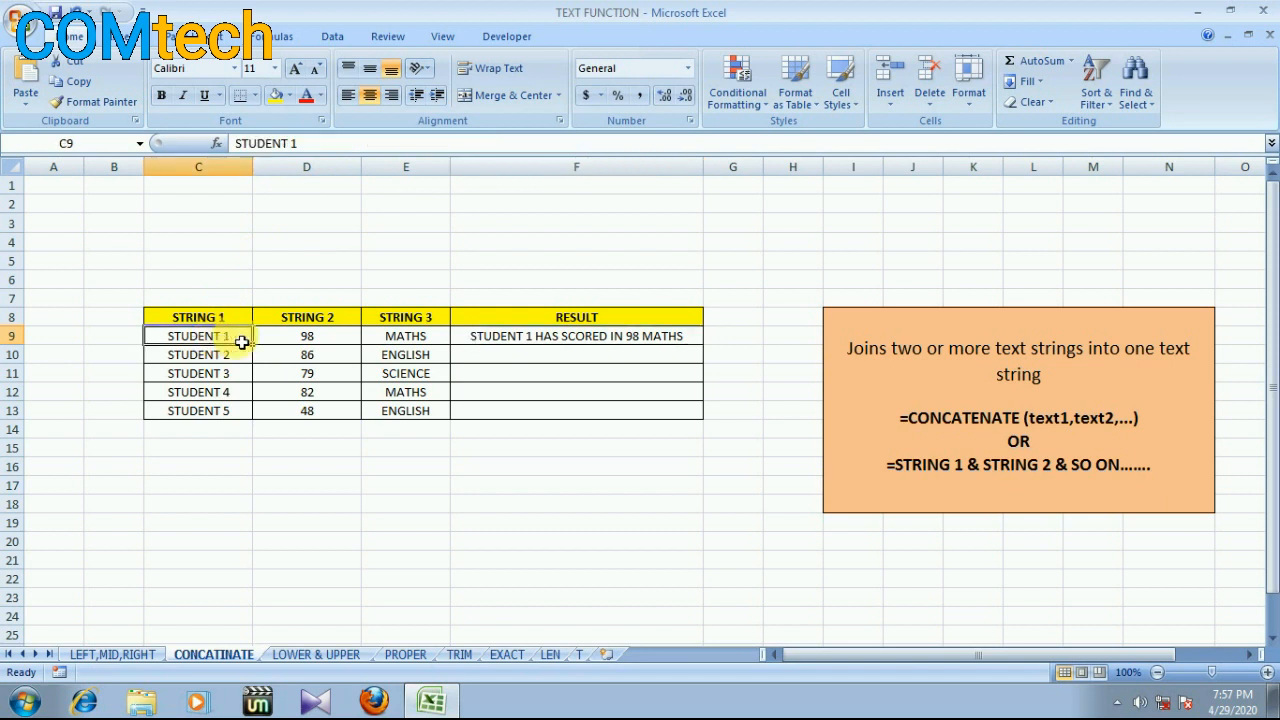
left_click(530, 337)
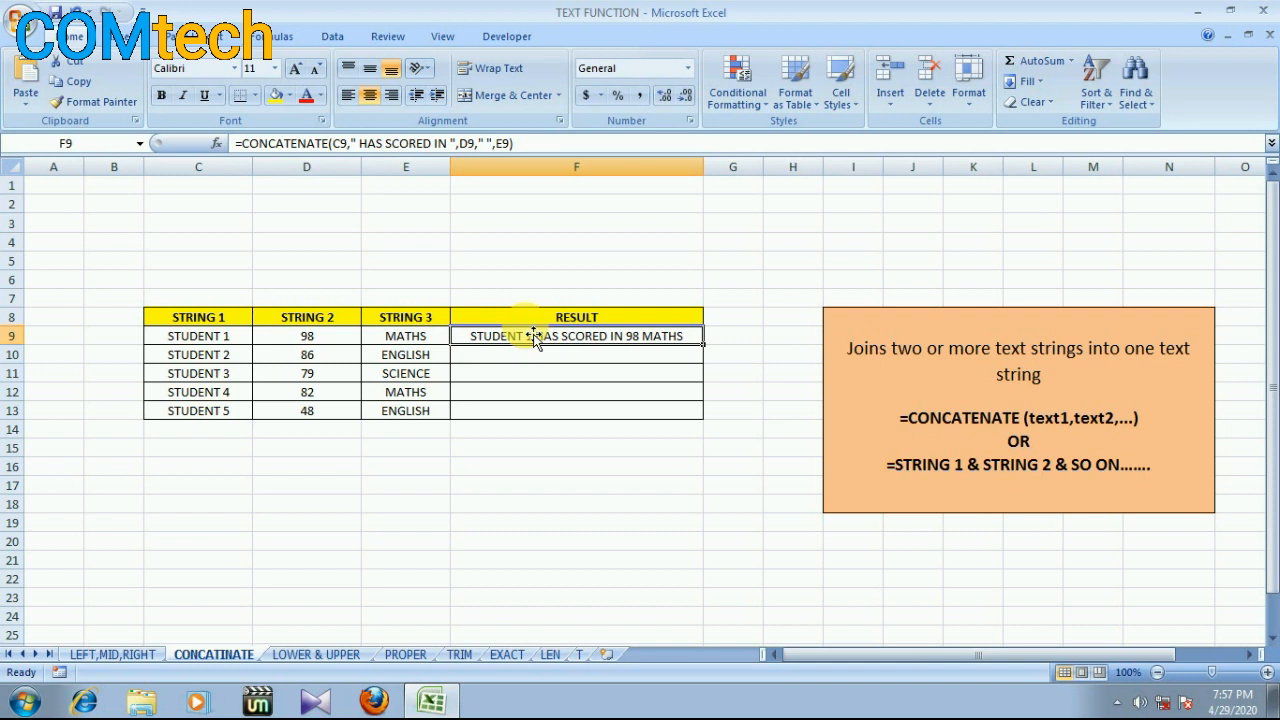
- Fill the CONCATENATE formula from F9 down through F13
left_click(571, 358)
left_click(548, 337)
left_click_drag(704, 345, 704, 386)
left_click_drag(705, 421, 707, 425)
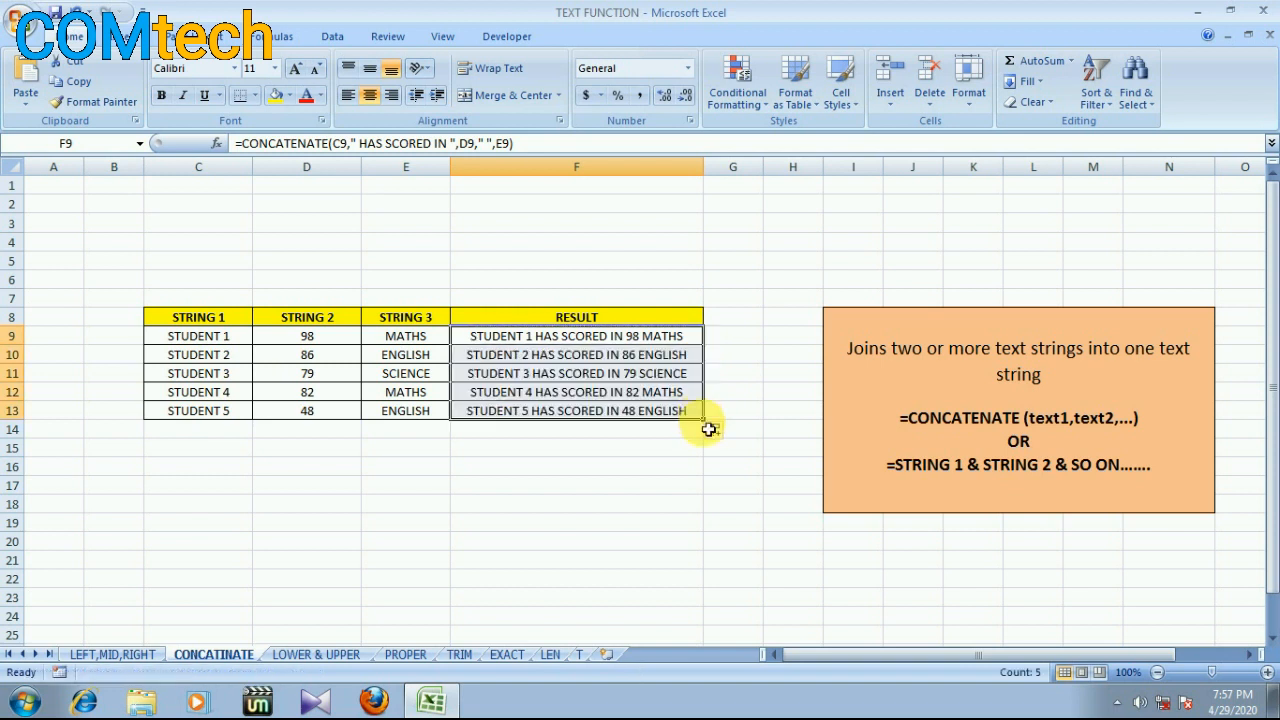
left_click(530, 540)
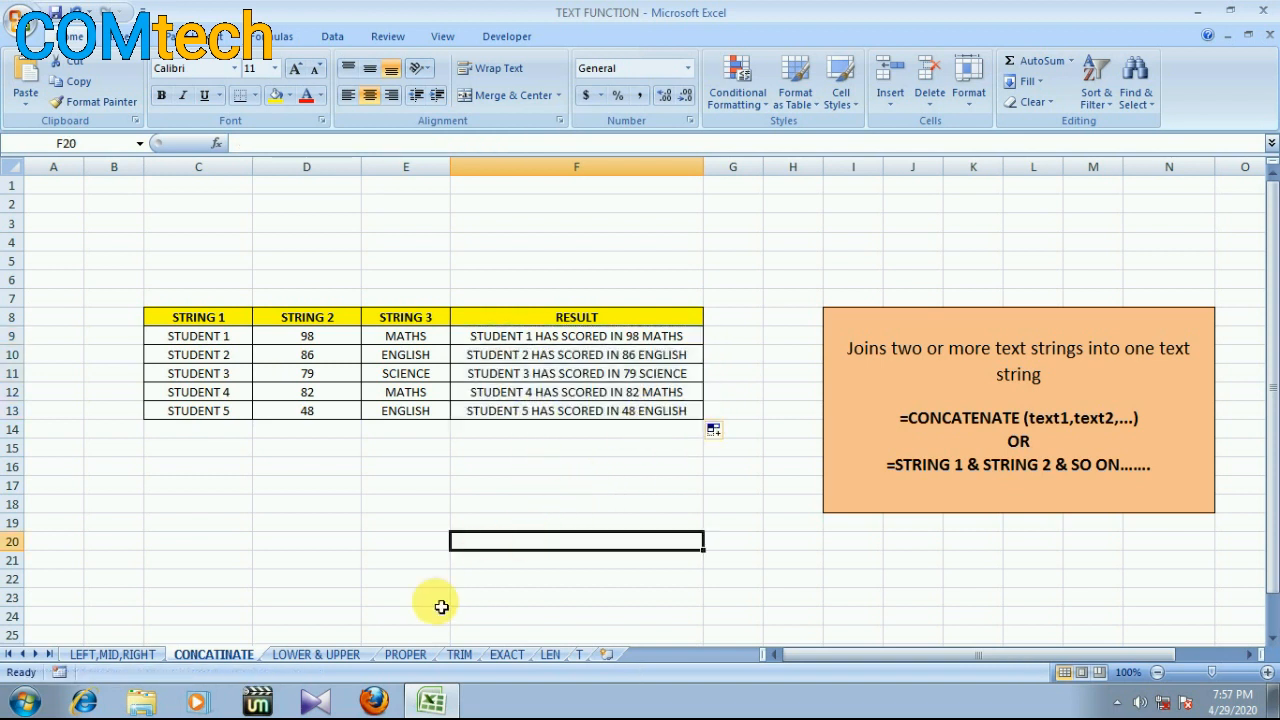
- On the LOWER & UPPER sheet, enter the formula =LOWER(C5) in D5
left_click(305, 655)
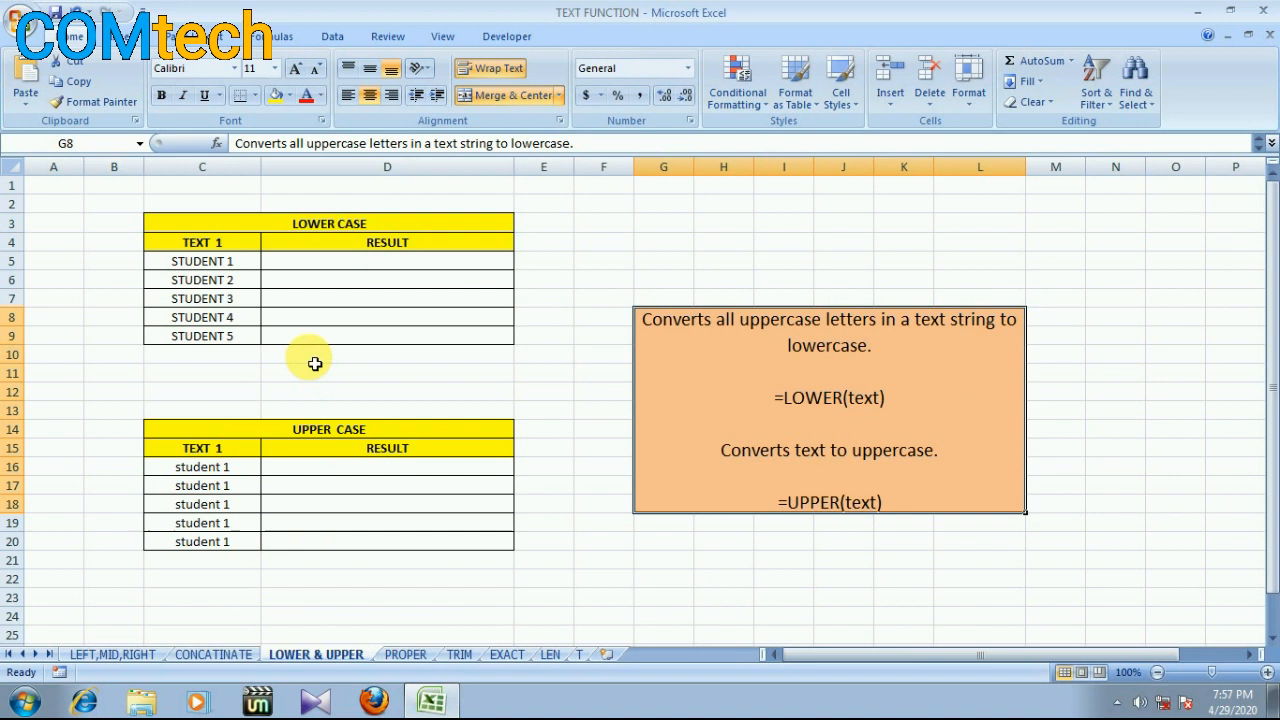
left_click(337, 266)
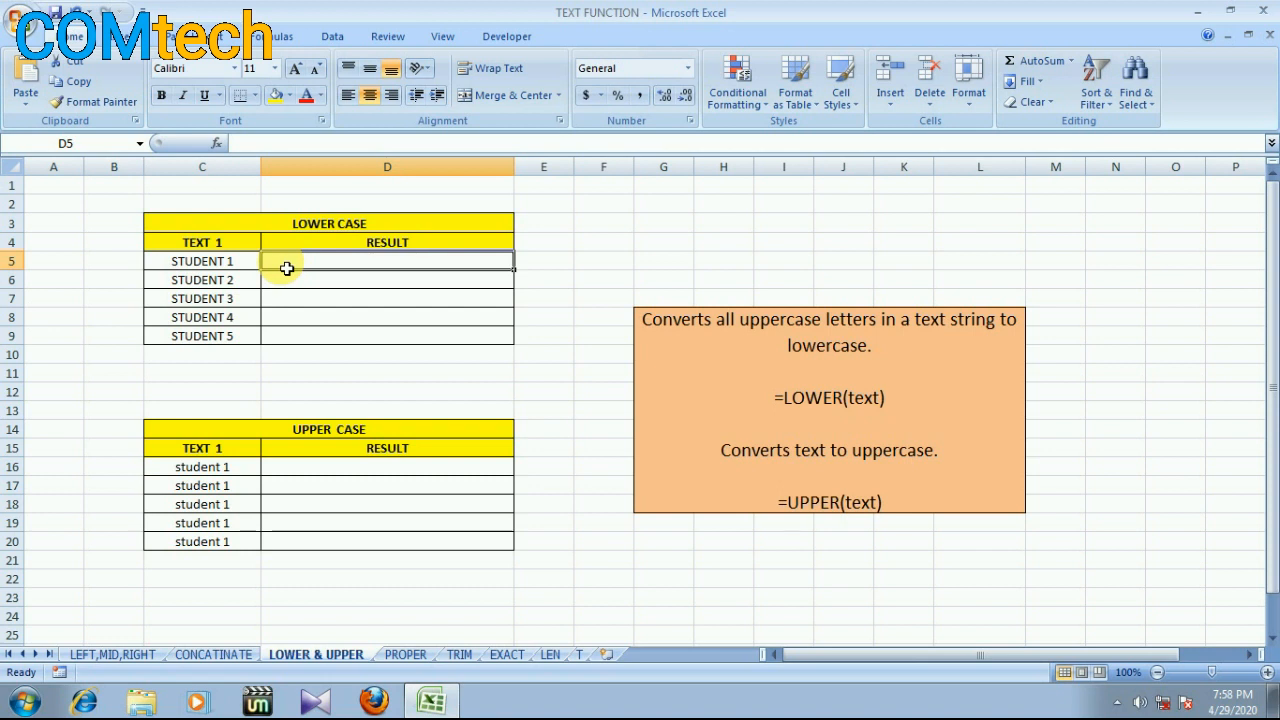
left_click(286, 268)
type("=")
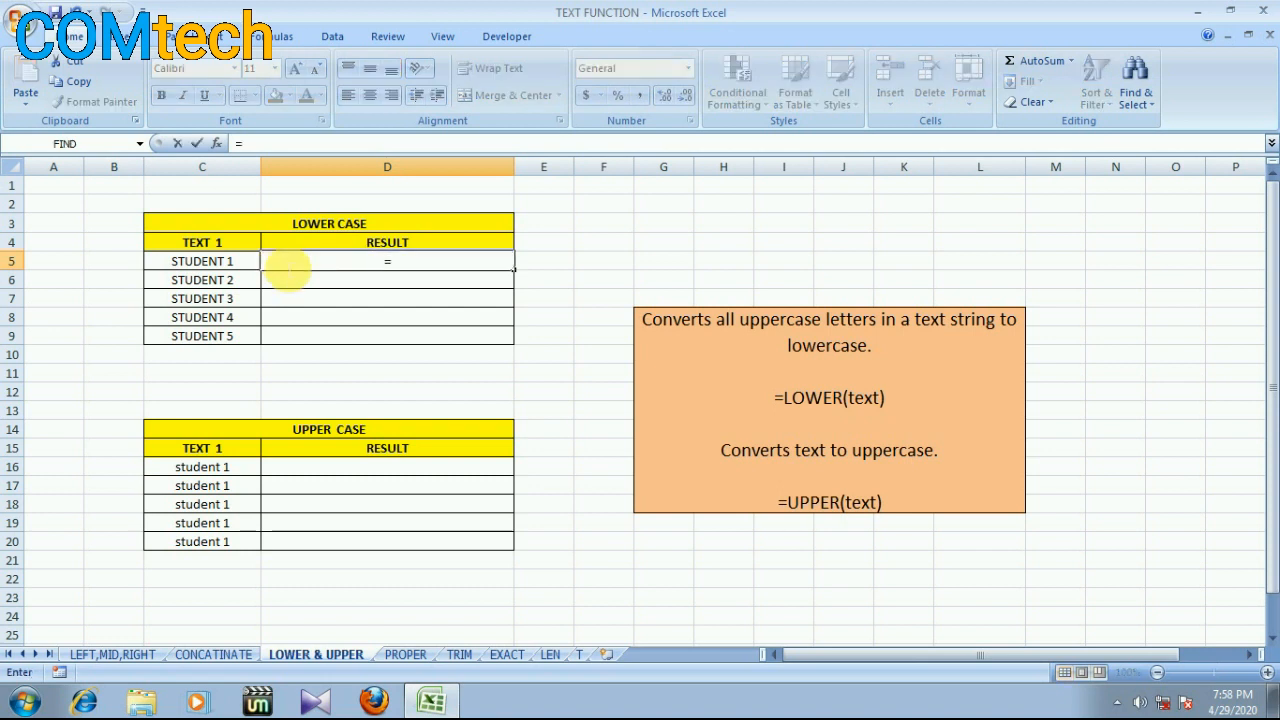
type("LOWE")
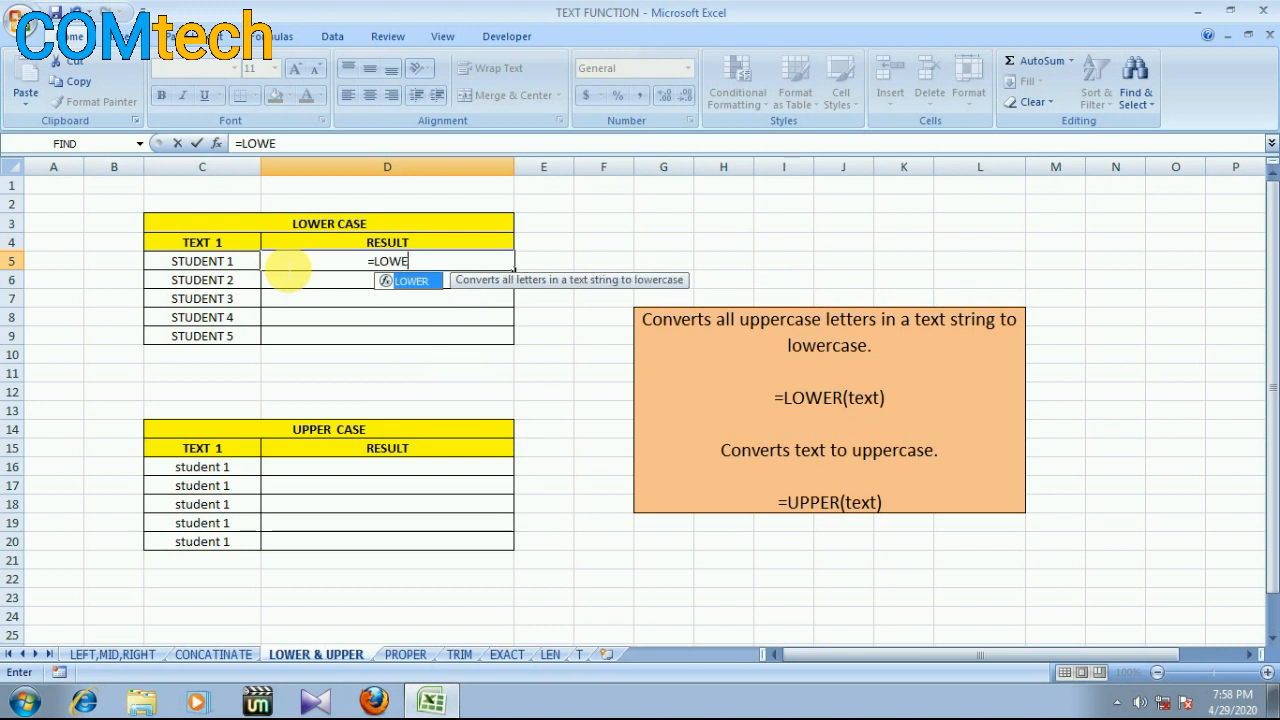
type("R(")
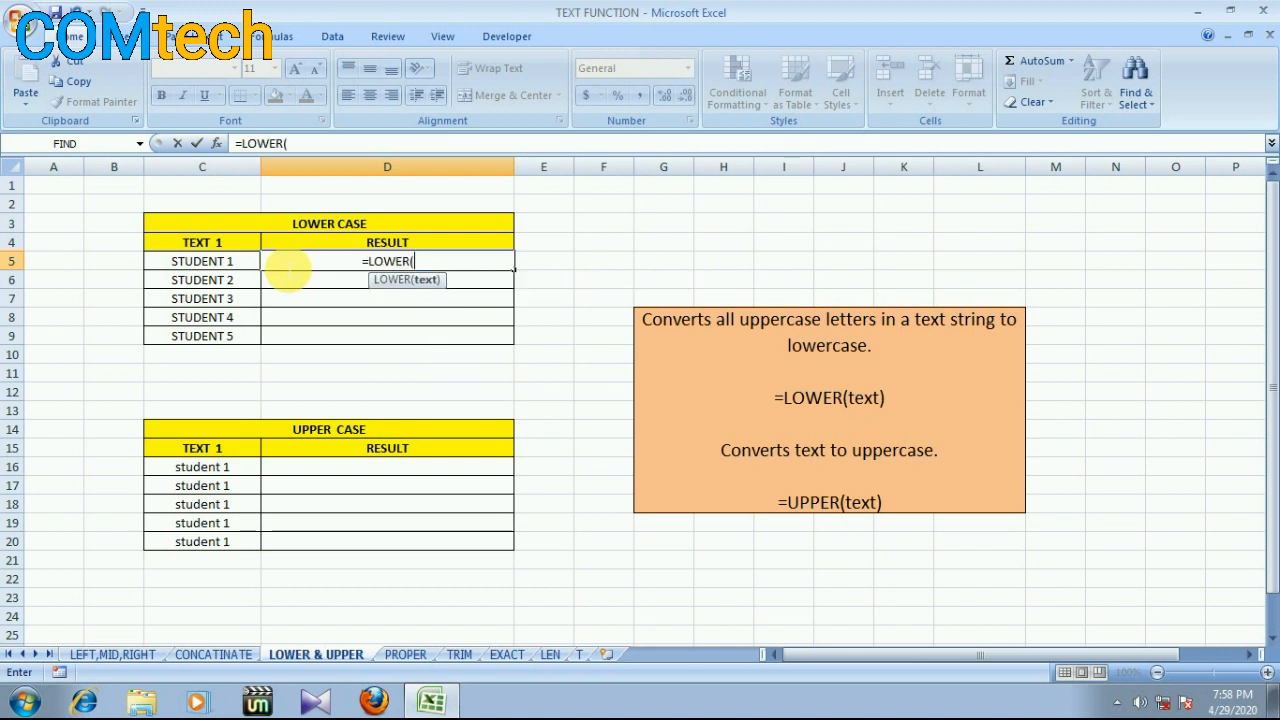
left_click(250, 266)
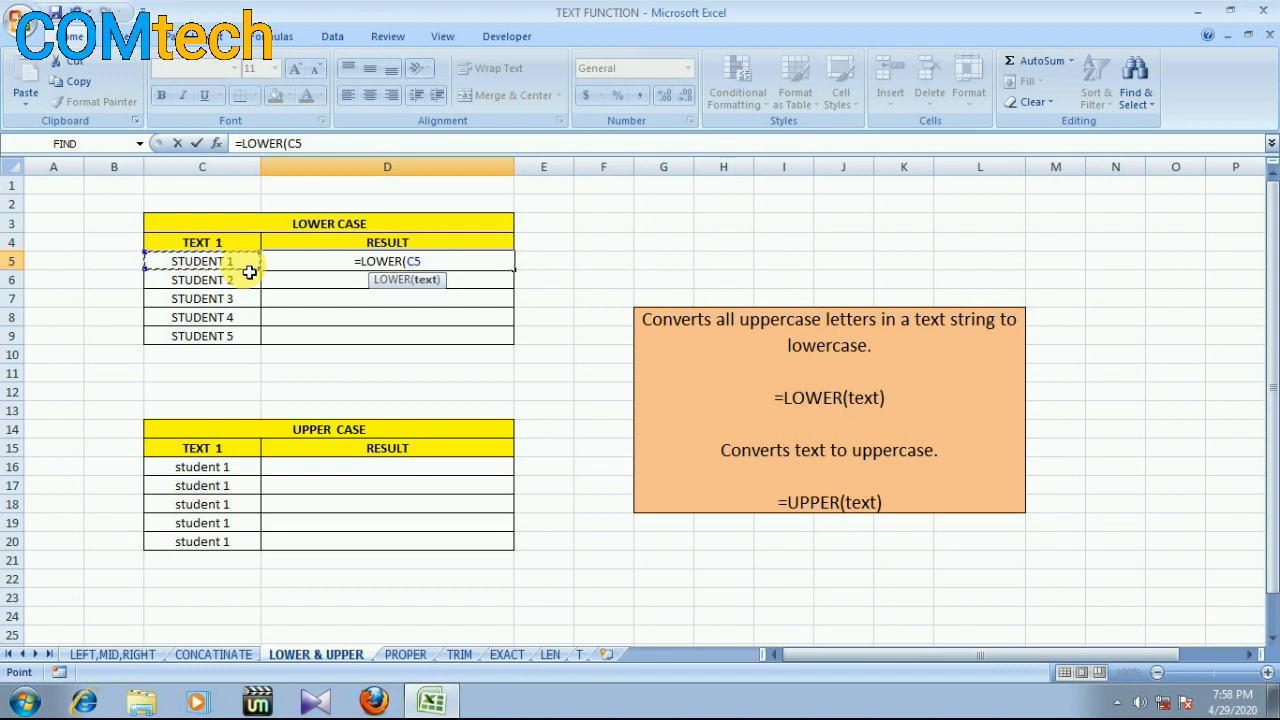
type(")")
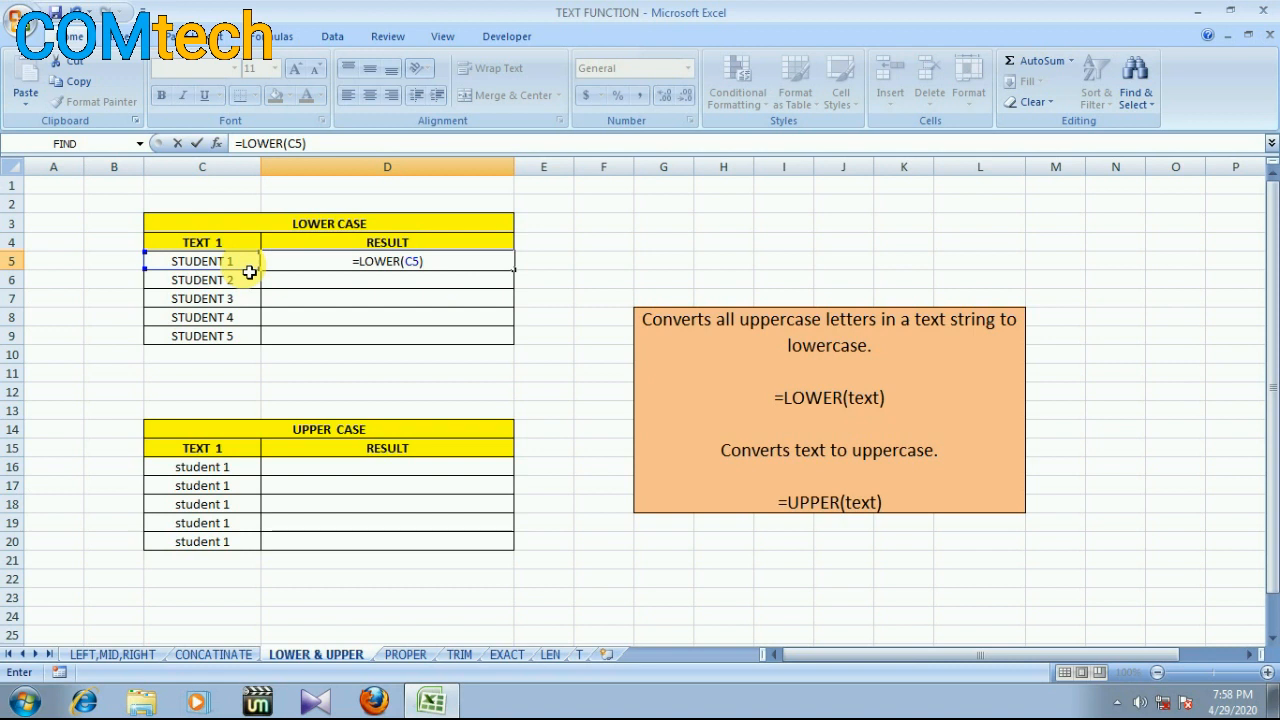
key("Return")
- Check D5 against its source text in C5 and fill the LOWER formula down through D9
left_click(288, 263)
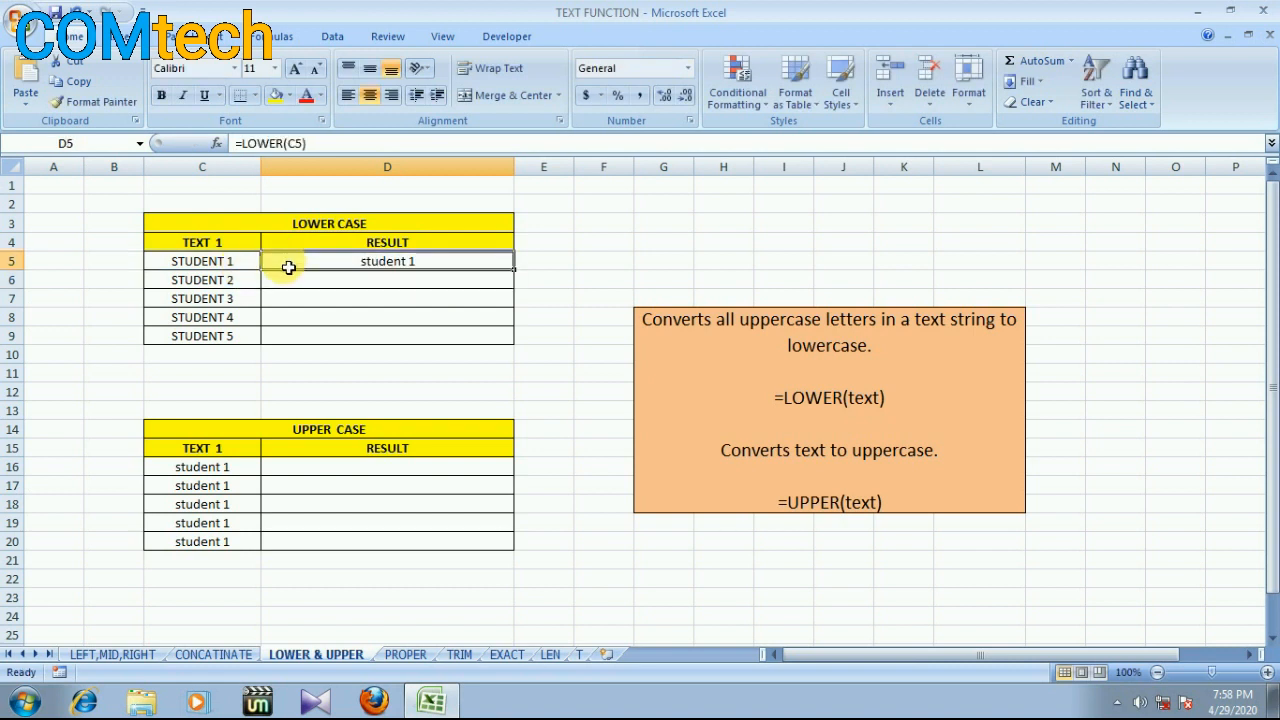
left_click(237, 269)
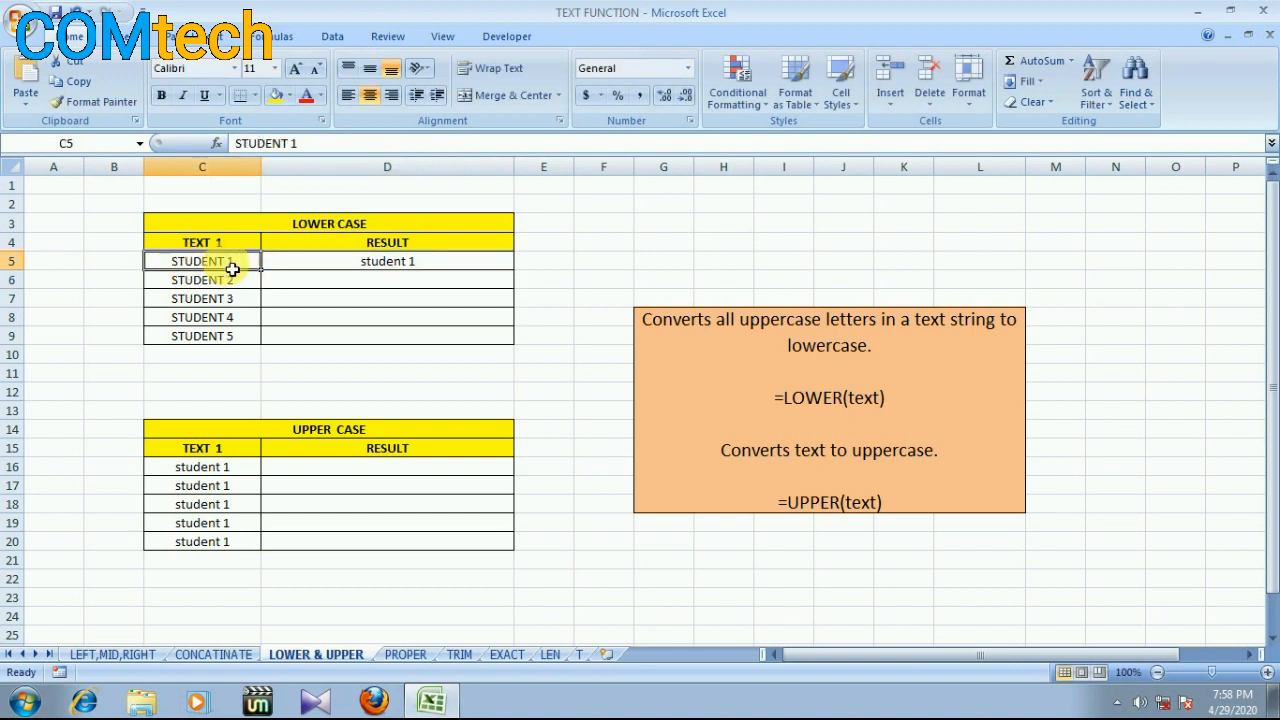
left_click(380, 264)
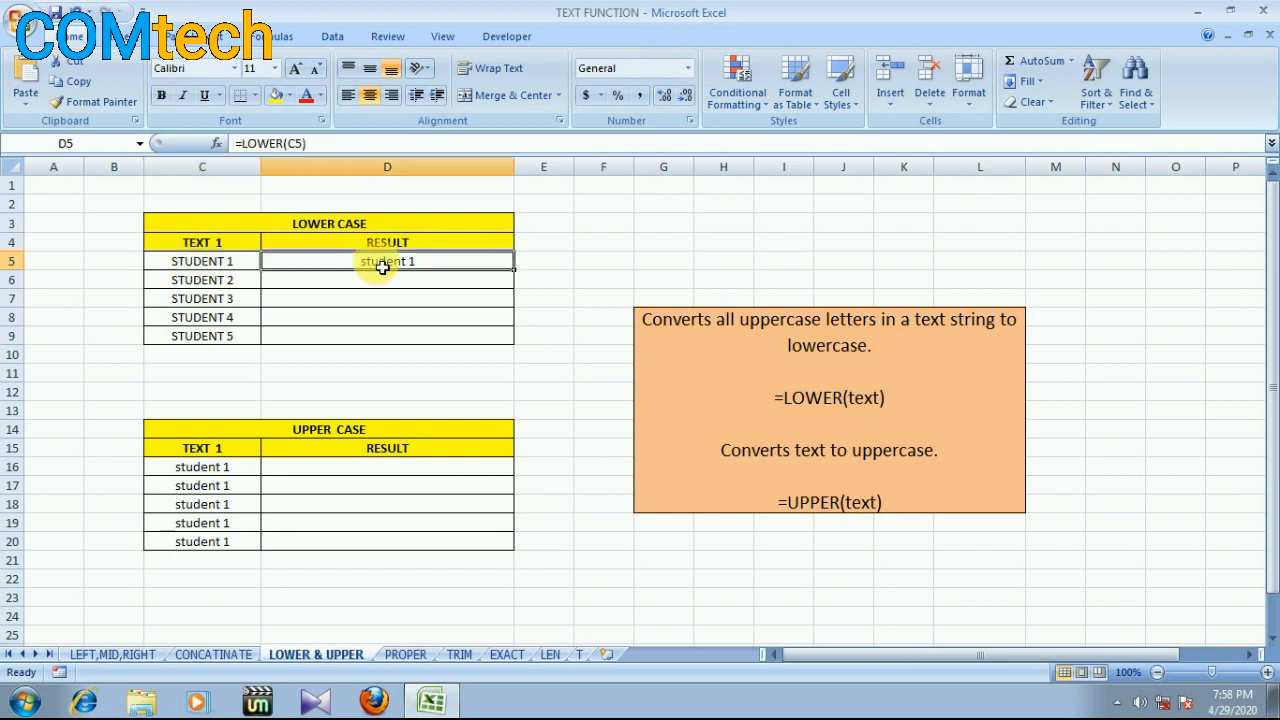
left_click_drag(516, 270, 508, 348)
left_click(503, 354)
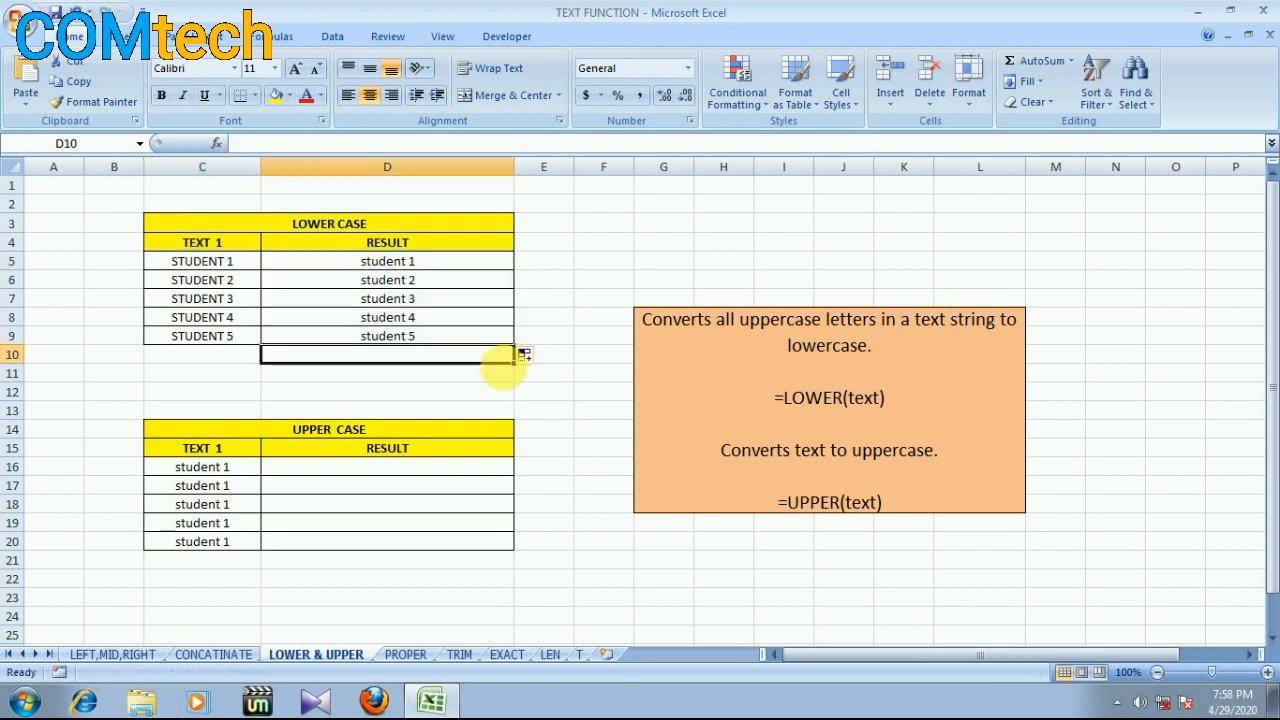
- Enter the formula =UPPER(C16) in D16 of the UPPER CASE table
left_click(423, 468)
left_click(225, 470)
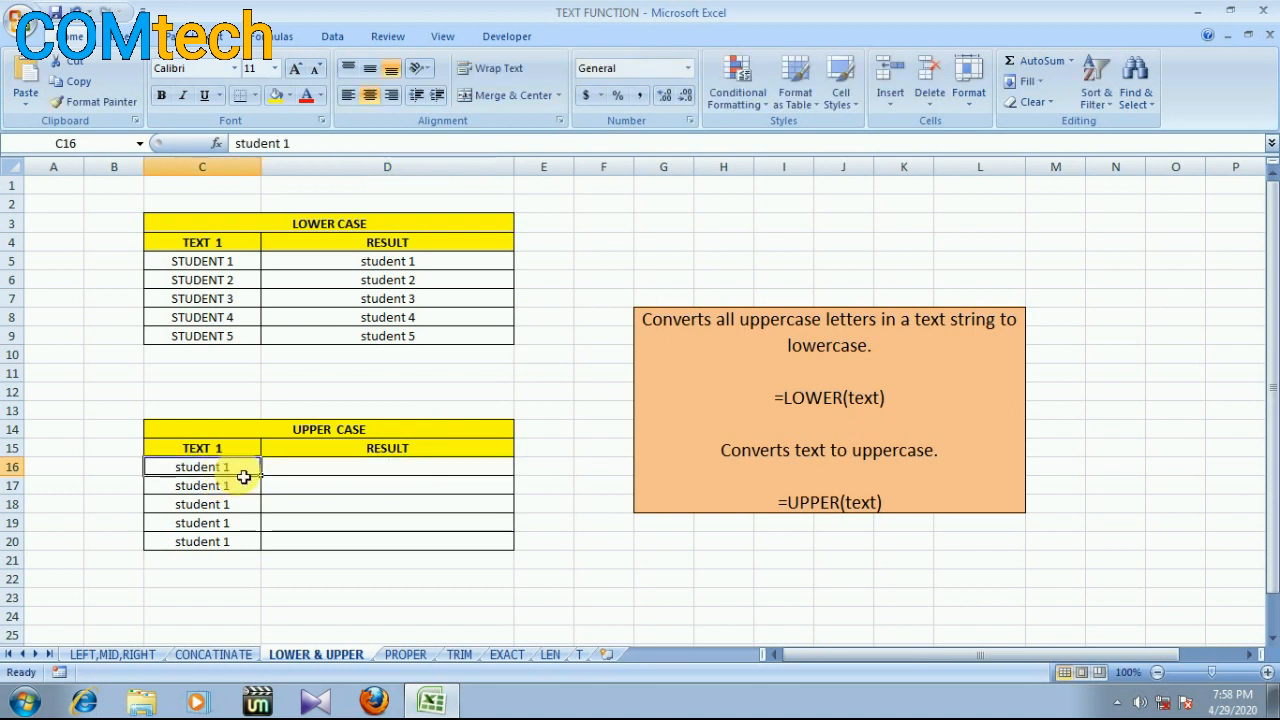
left_click(294, 476)
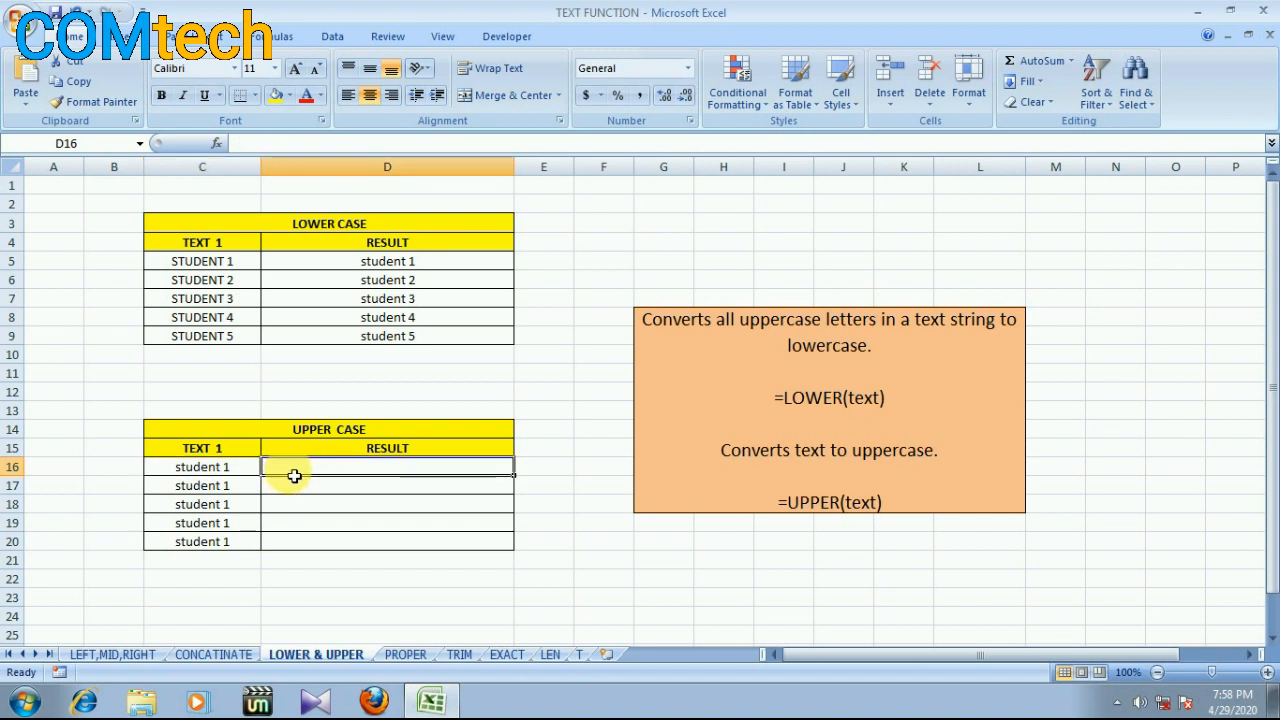
type("=")
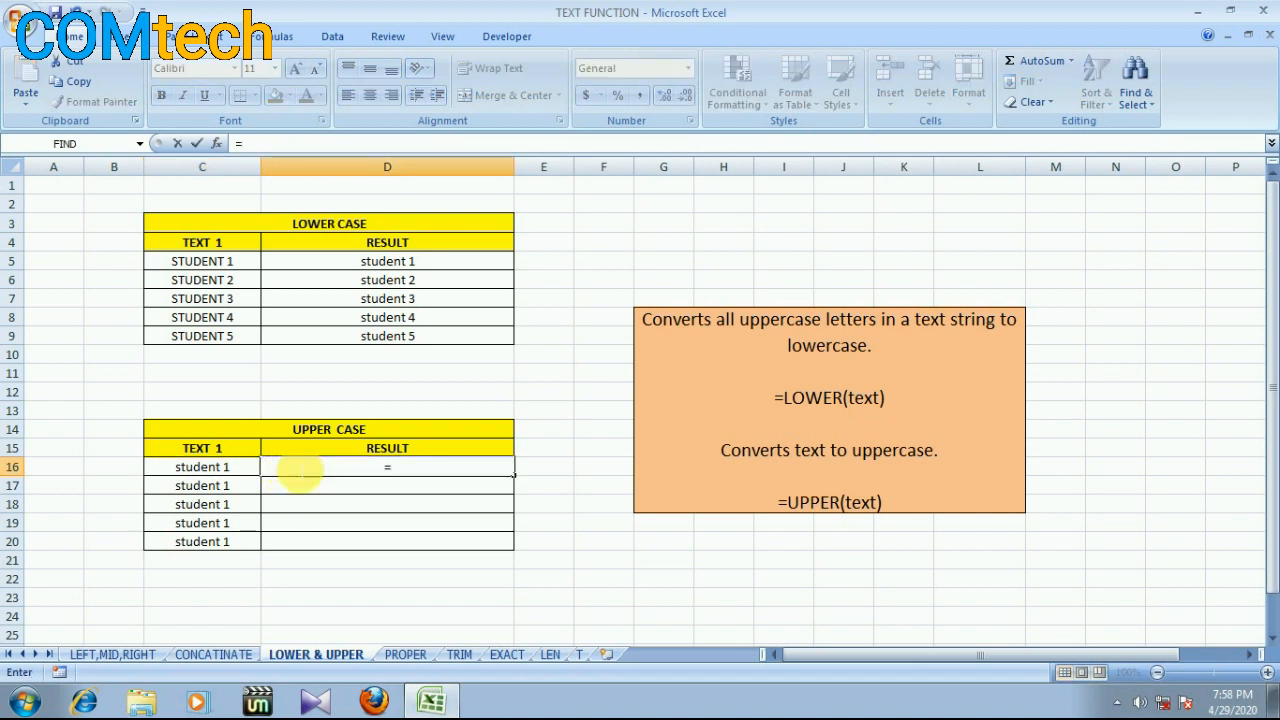
type("UPPER")
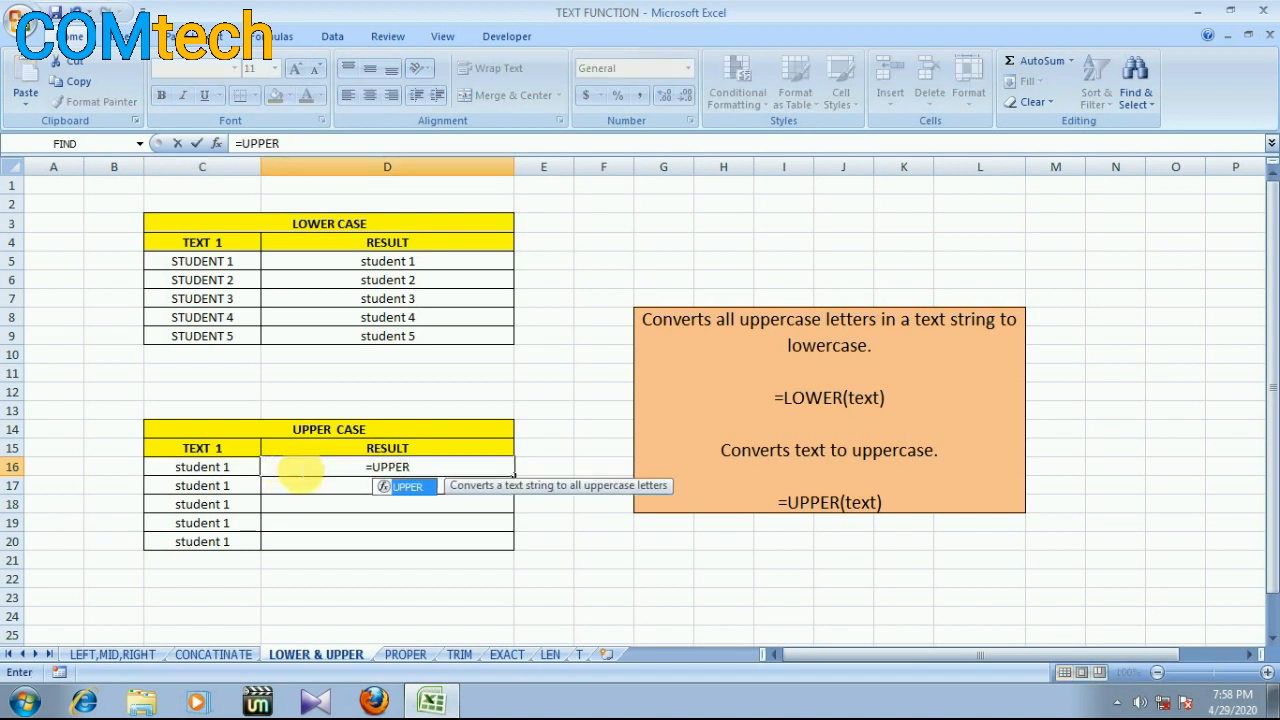
type("(")
left_click(241, 474)
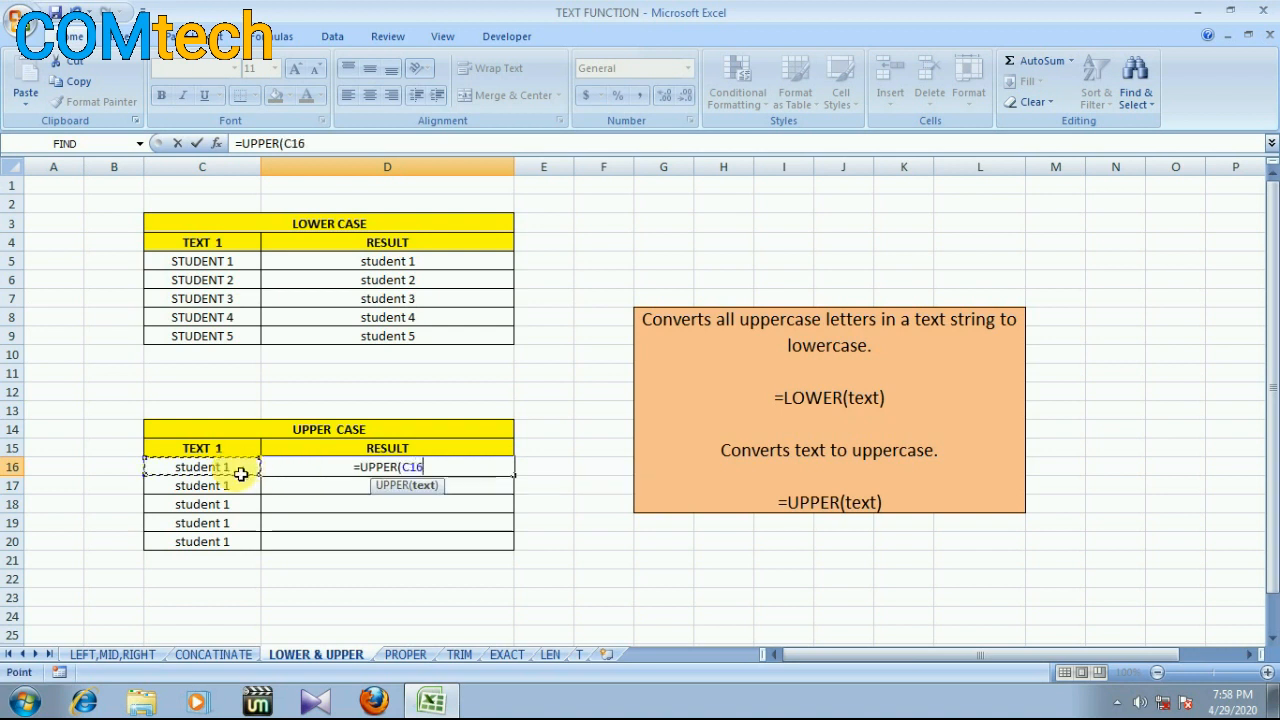
type(")")
key("Return")
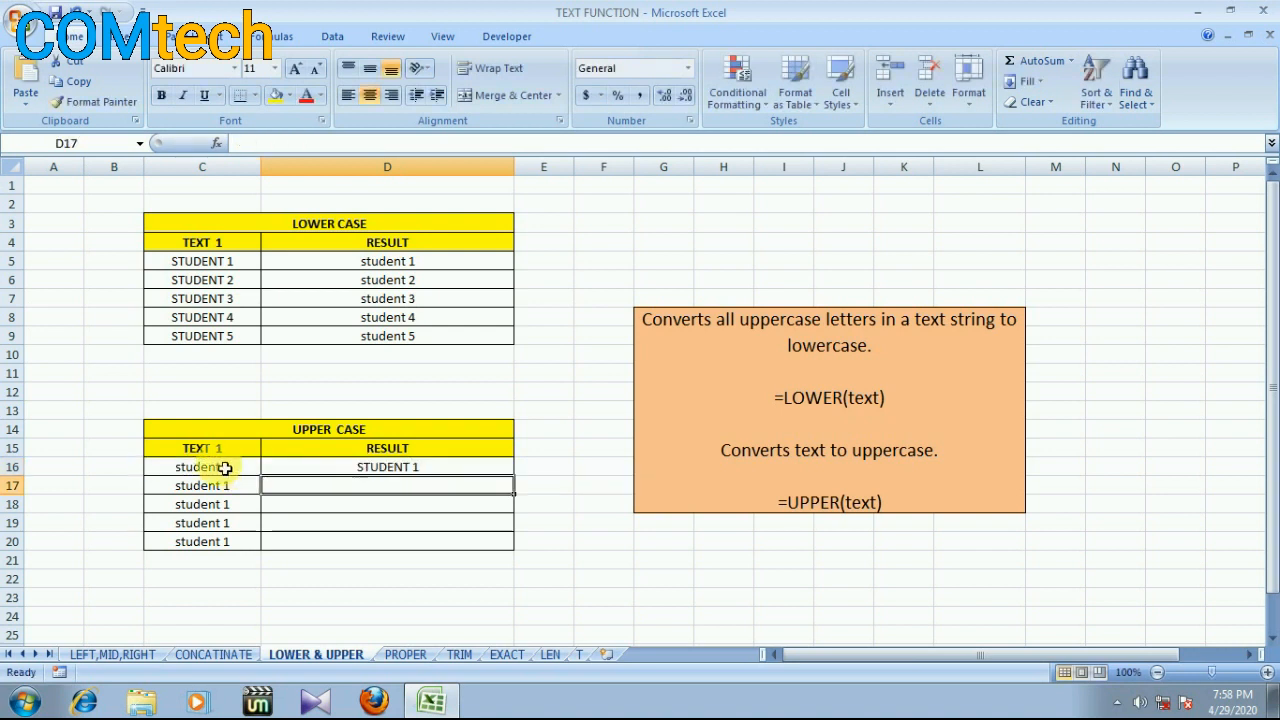
- Fill the UPPER formula from D16 down through D20
left_click(243, 472)
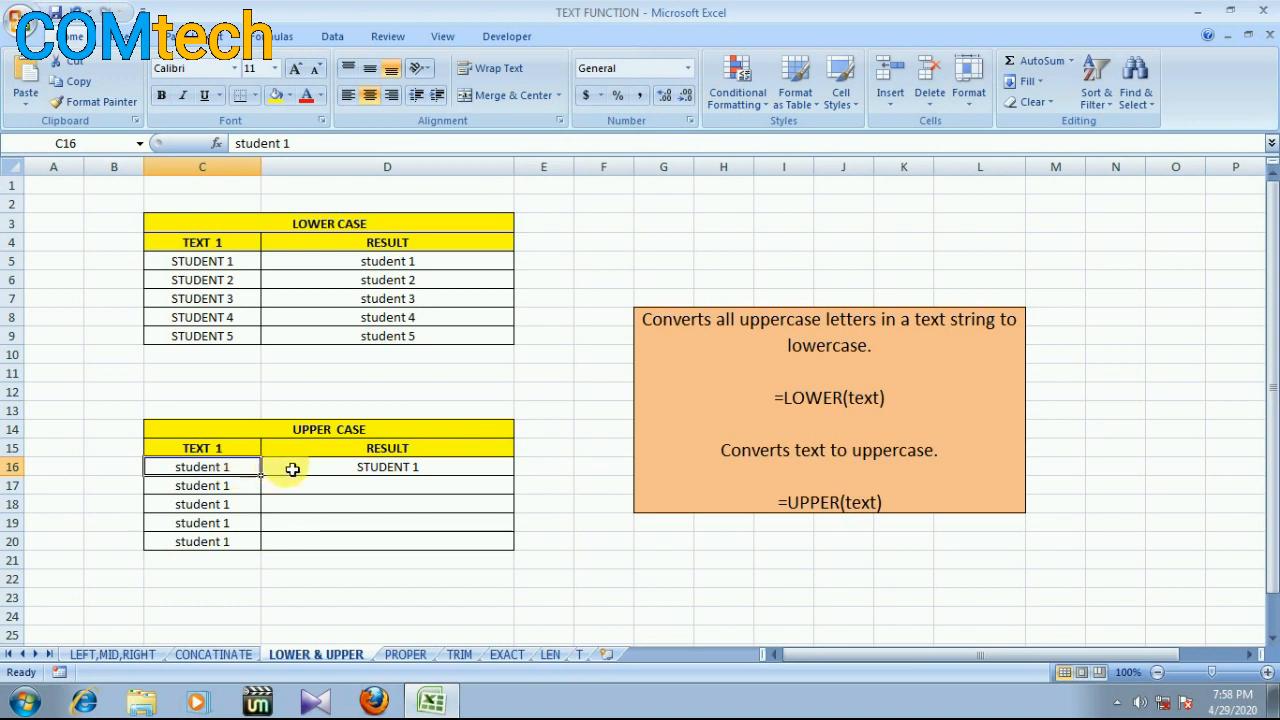
left_click(292, 469)
left_click_drag(515, 477, 514, 553)
left_click(580, 543)
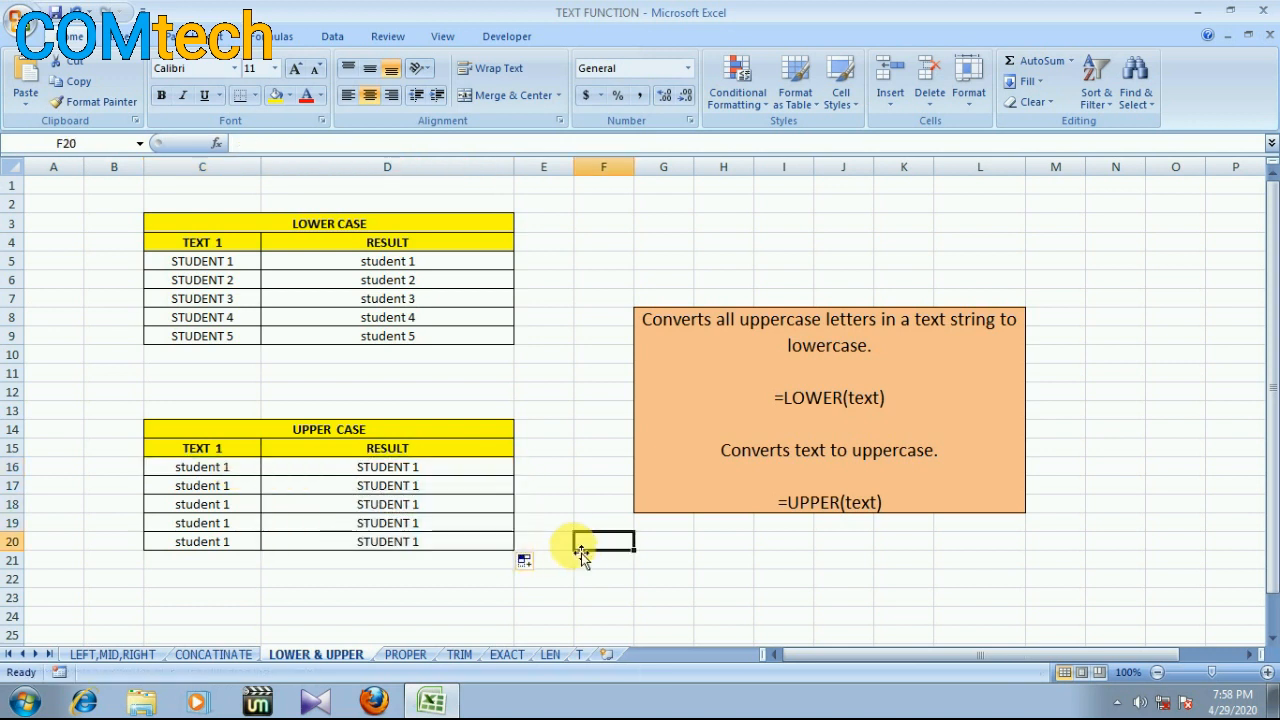
- On the PROPER sheet, enter the formula =PROPER(C9) in D9
left_click(410, 655)
left_click(301, 344)
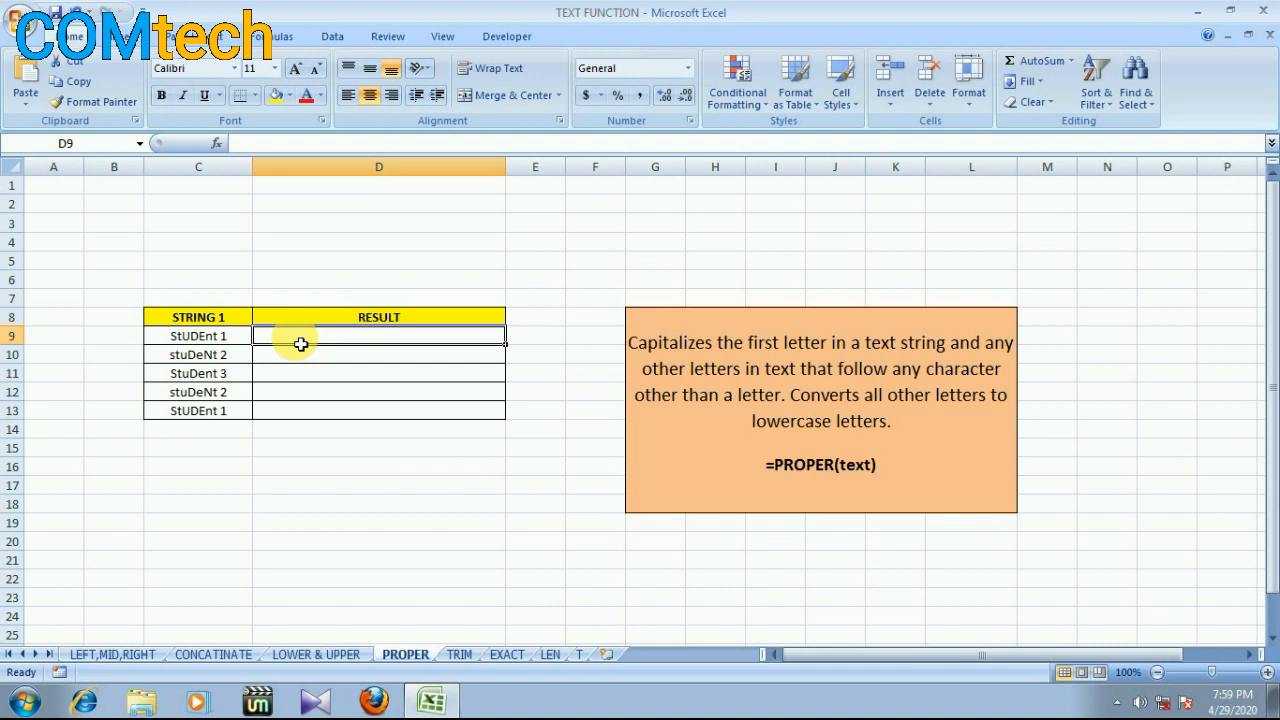
type("=")
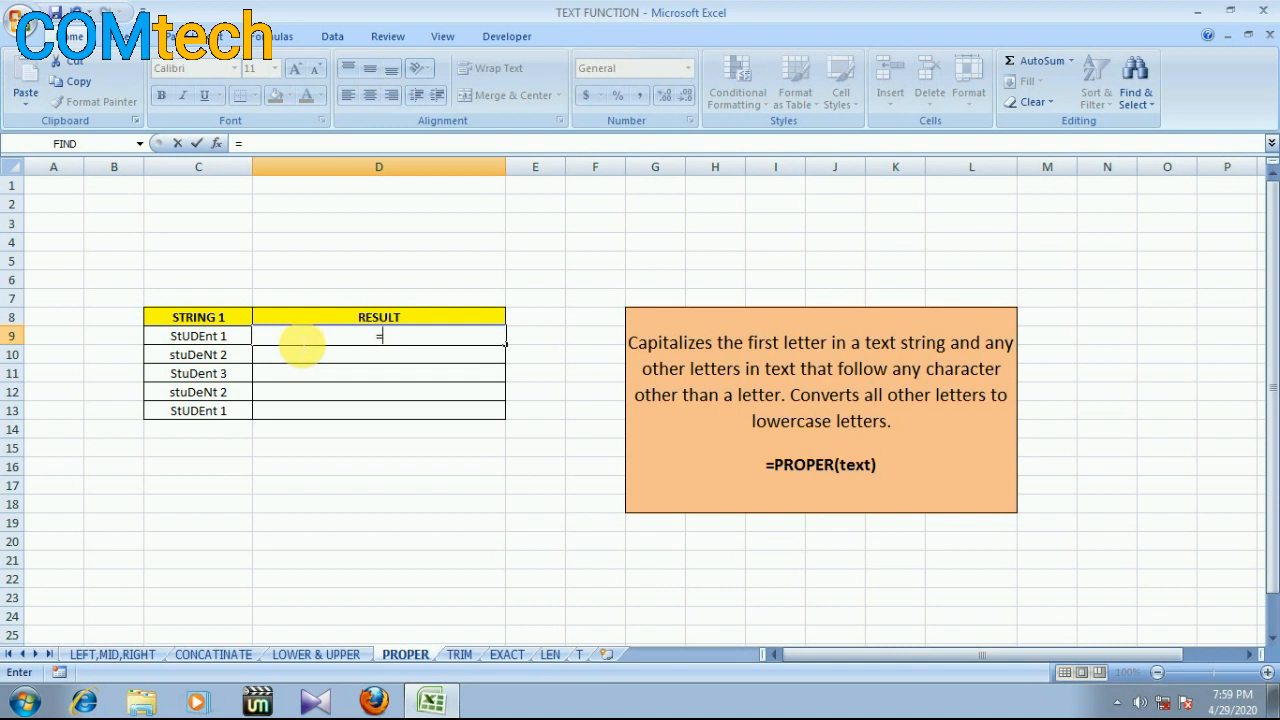
type("PROPER")
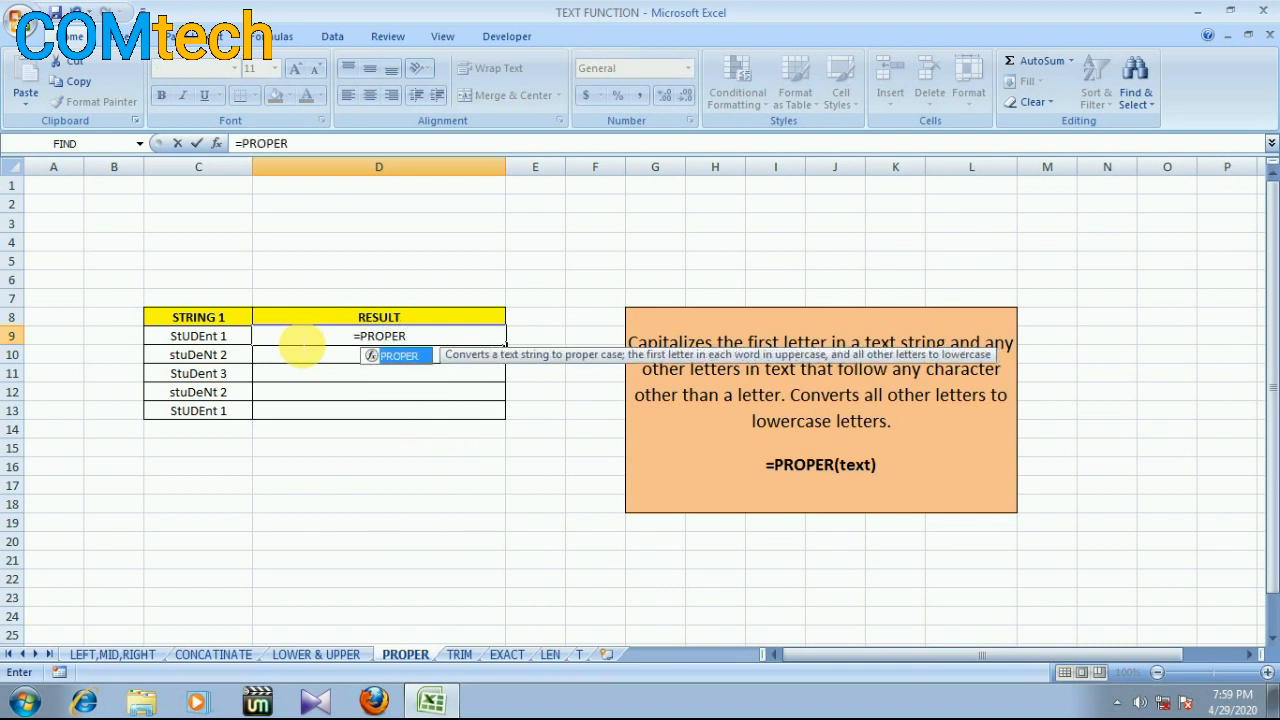
type("(")
left_click(226, 338)
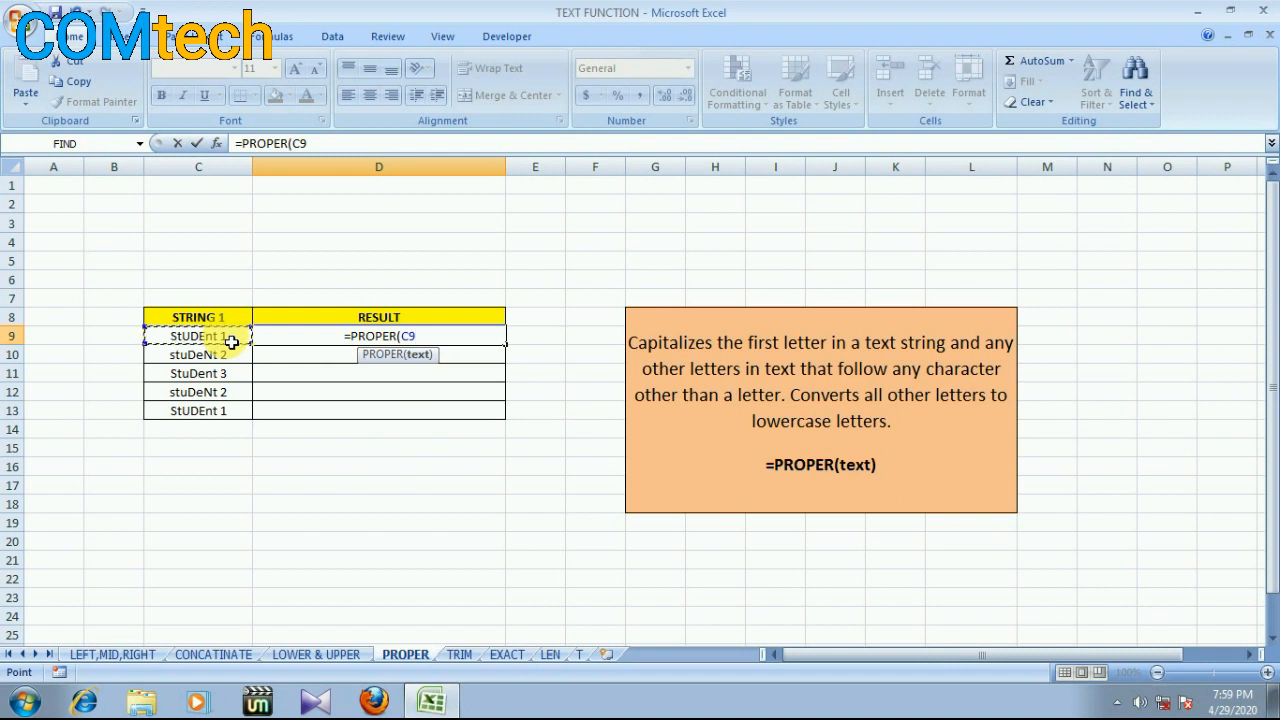
type(")")
key("Return")
- Check D9 against its source text in C9 and fill the PROPER formula down through D13
left_click(230, 341)
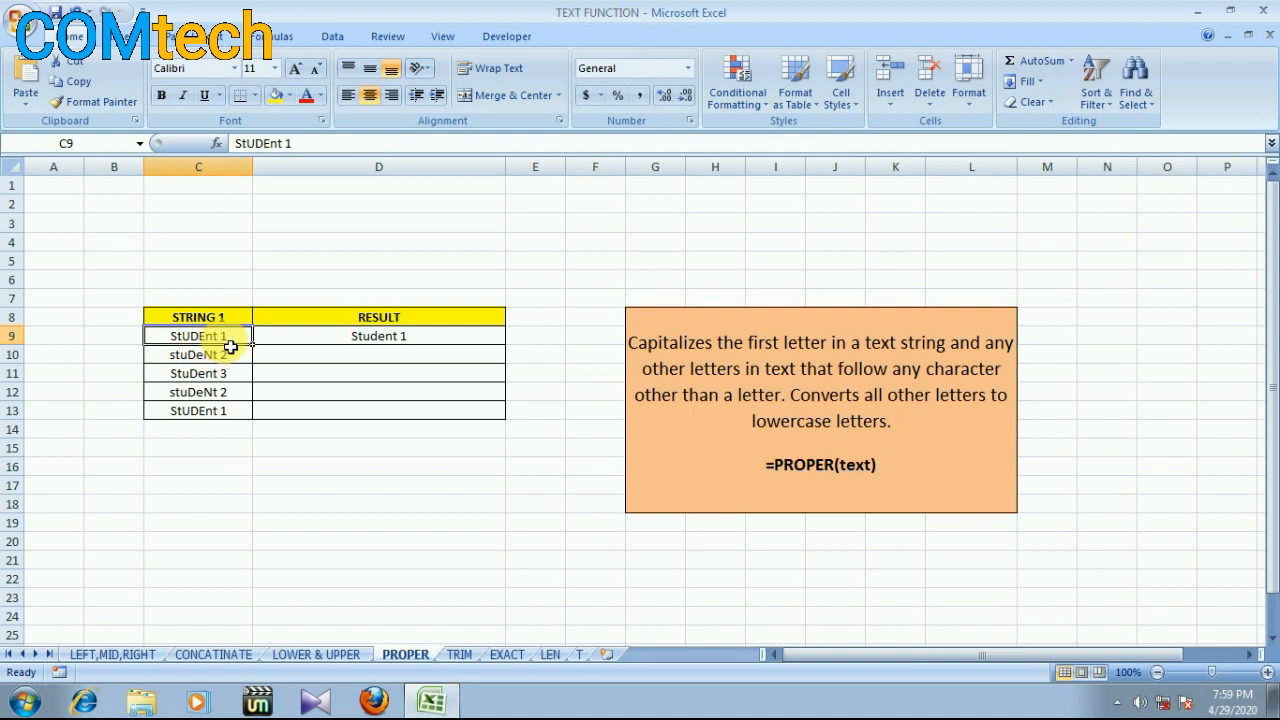
left_click(290, 344)
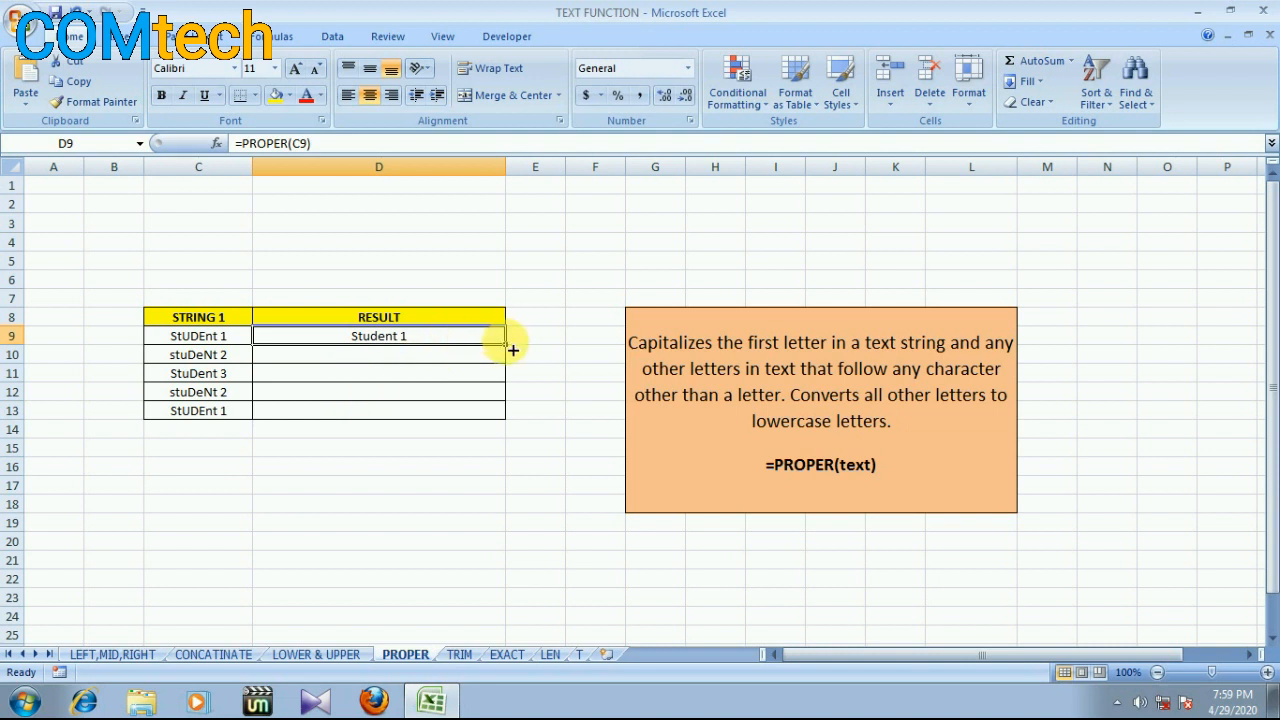
left_click_drag(512, 352, 505, 440)
left_click(414, 472)
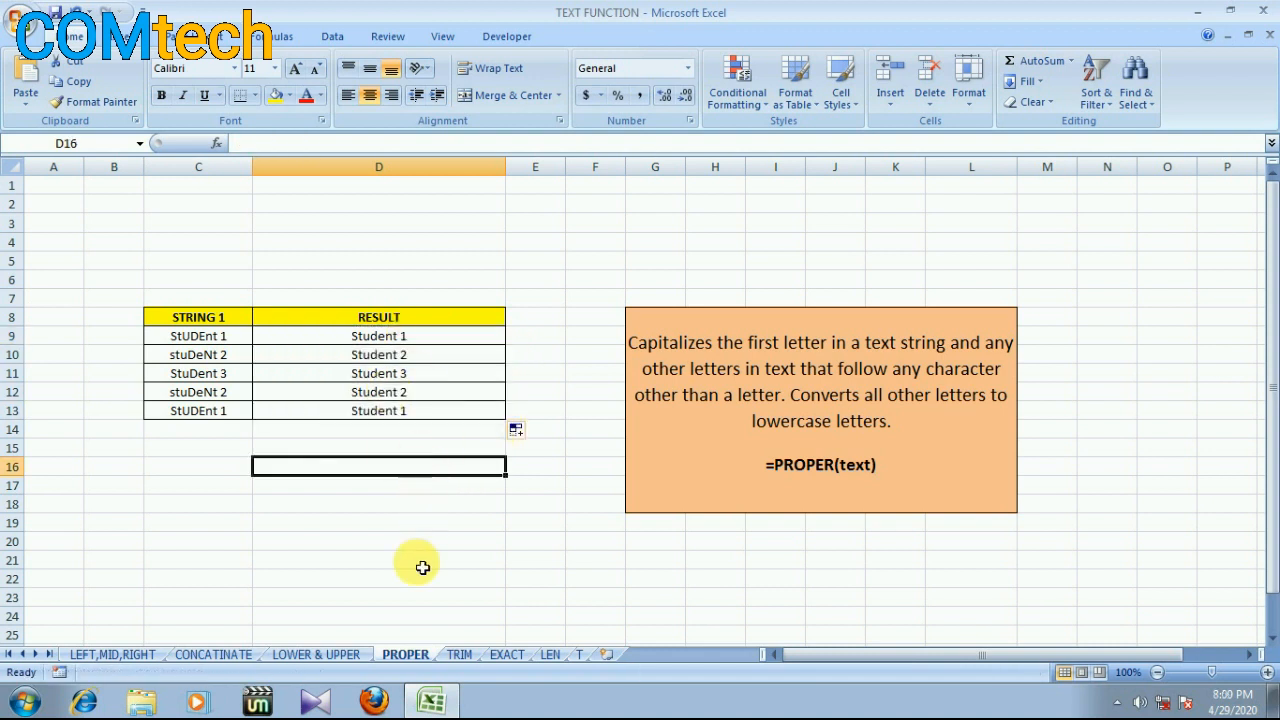
- On the TRIM sheet, examine the irregular spacing inside the TEXT 1 entries in C9 to C11
left_click(455, 655)
left_click(310, 339)
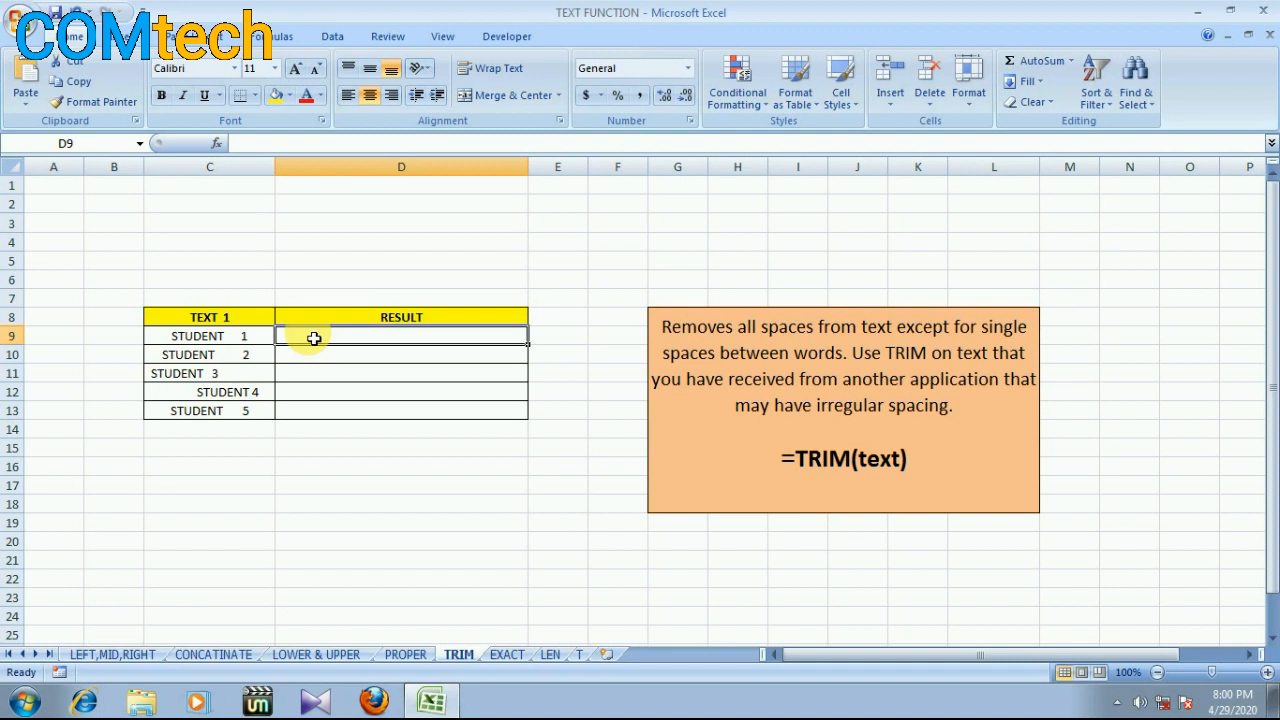
double_click(240, 338)
key("shift+Home")
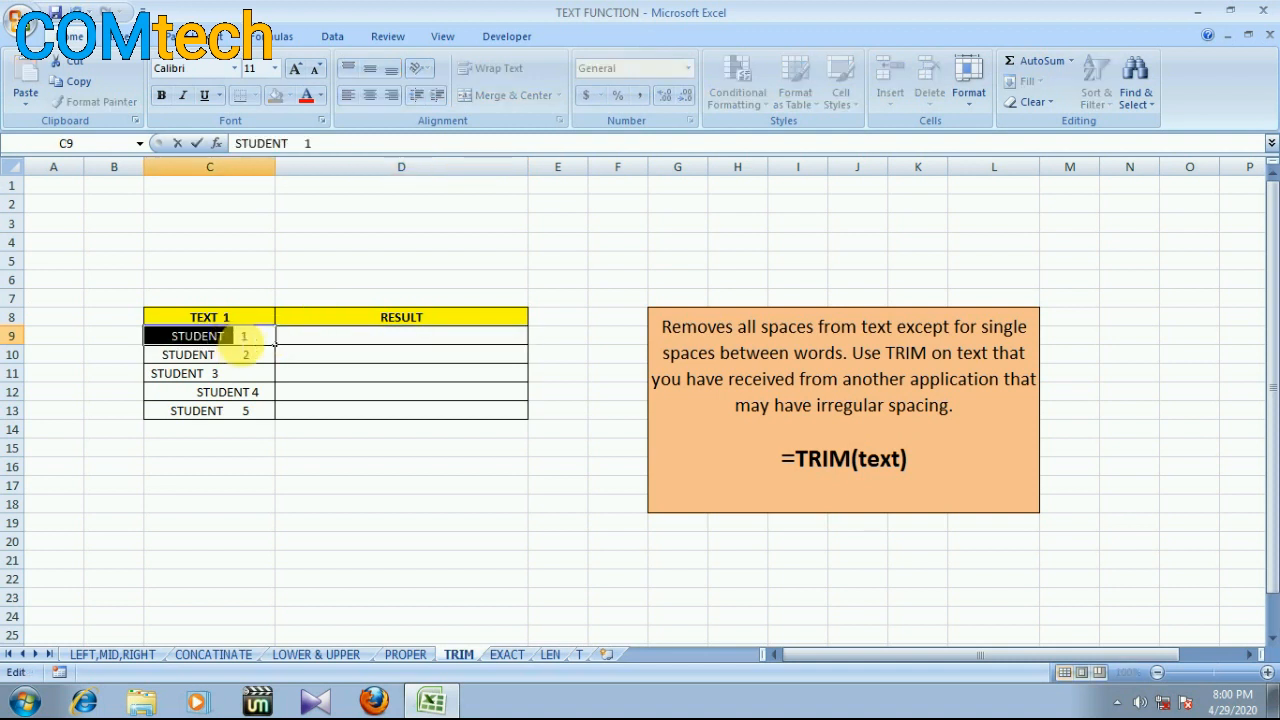
left_click(240, 338)
key("shift+Right")
key("shift+Right")
key("shift+Right")
key("shift+Right")
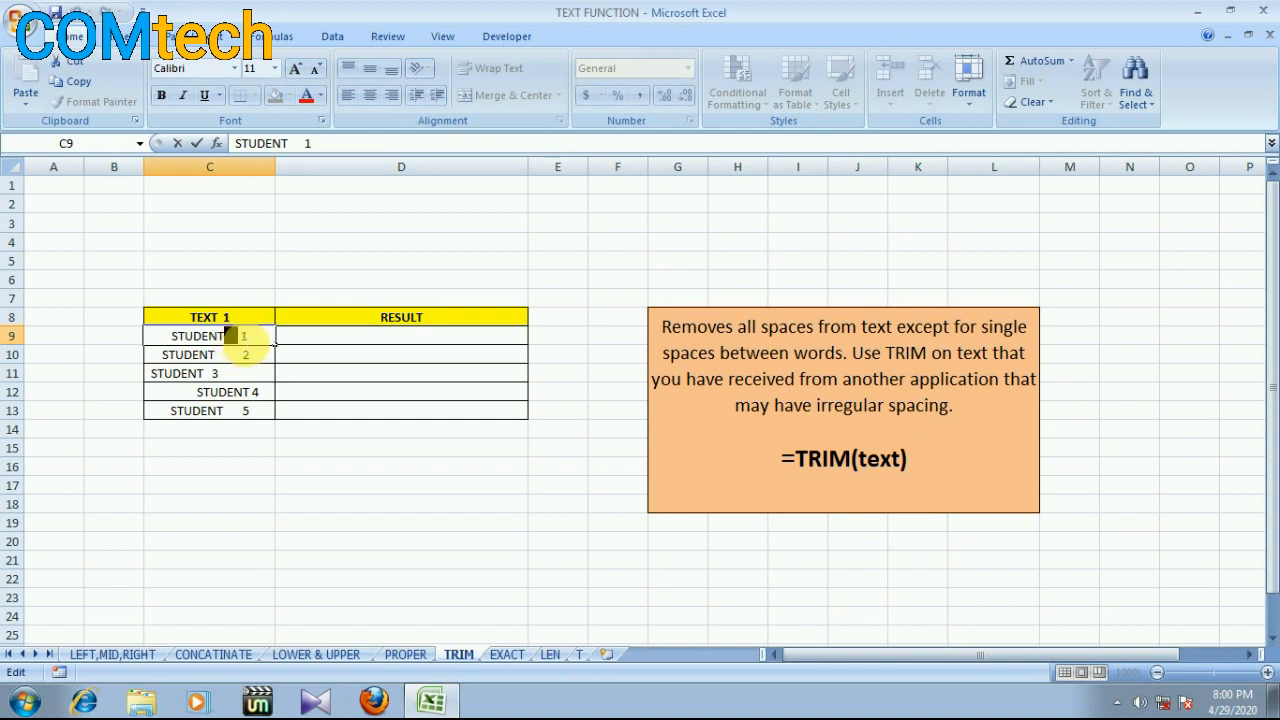
double_click(236, 357)
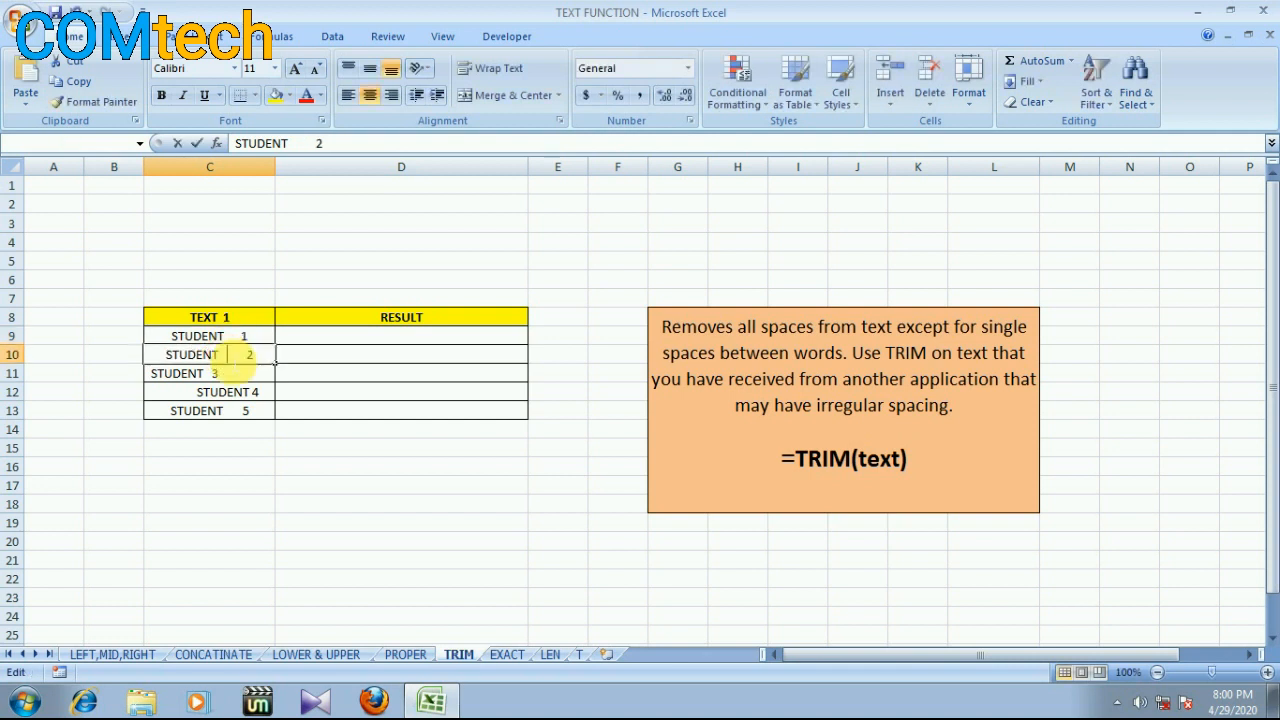
left_click_drag(228, 360, 246, 358)
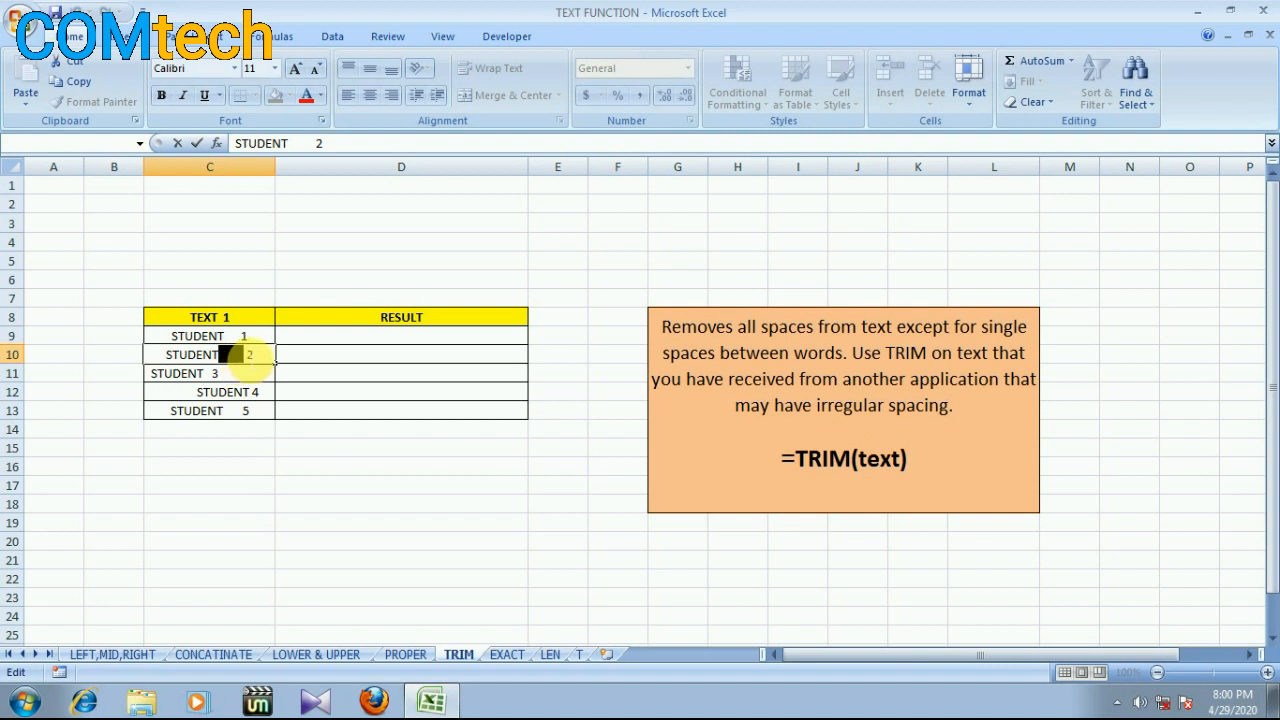
left_click(249, 357)
left_click(216, 373)
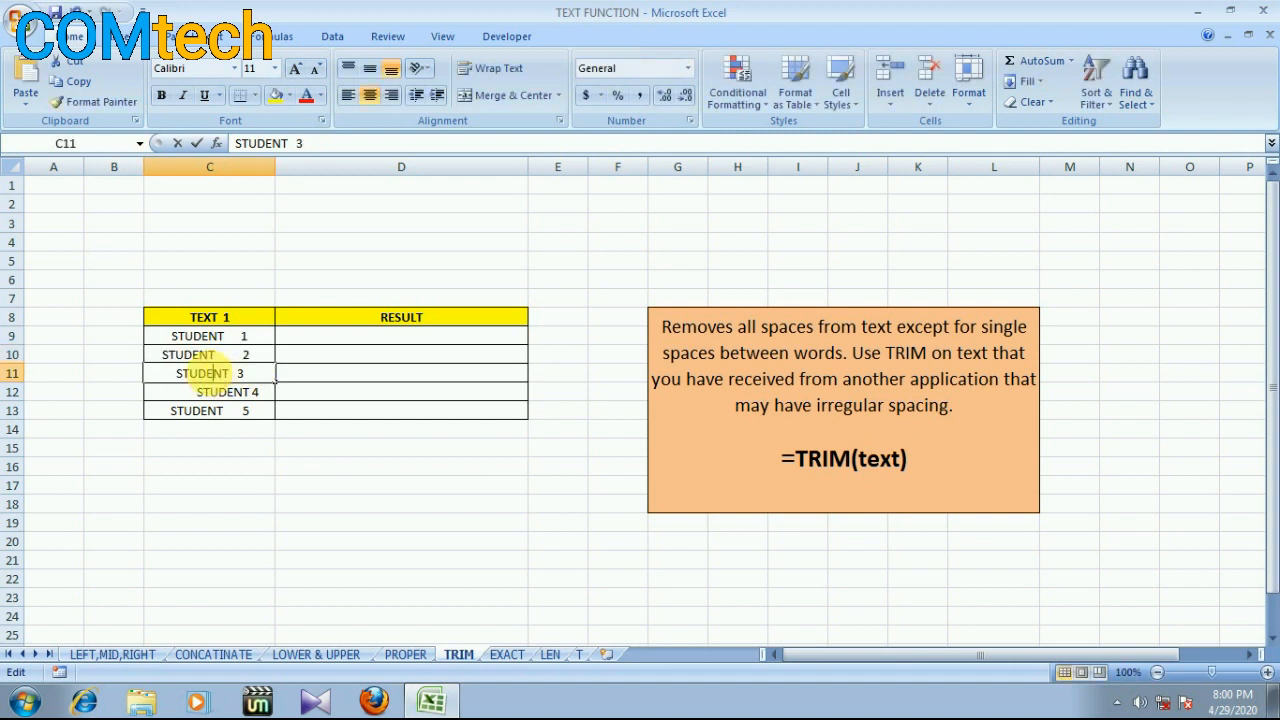
left_click(298, 380)
- Enter the formula =TRIM(C9) in D9 of the TRIM sheet
left_click(300, 337)
double_click(304, 345)
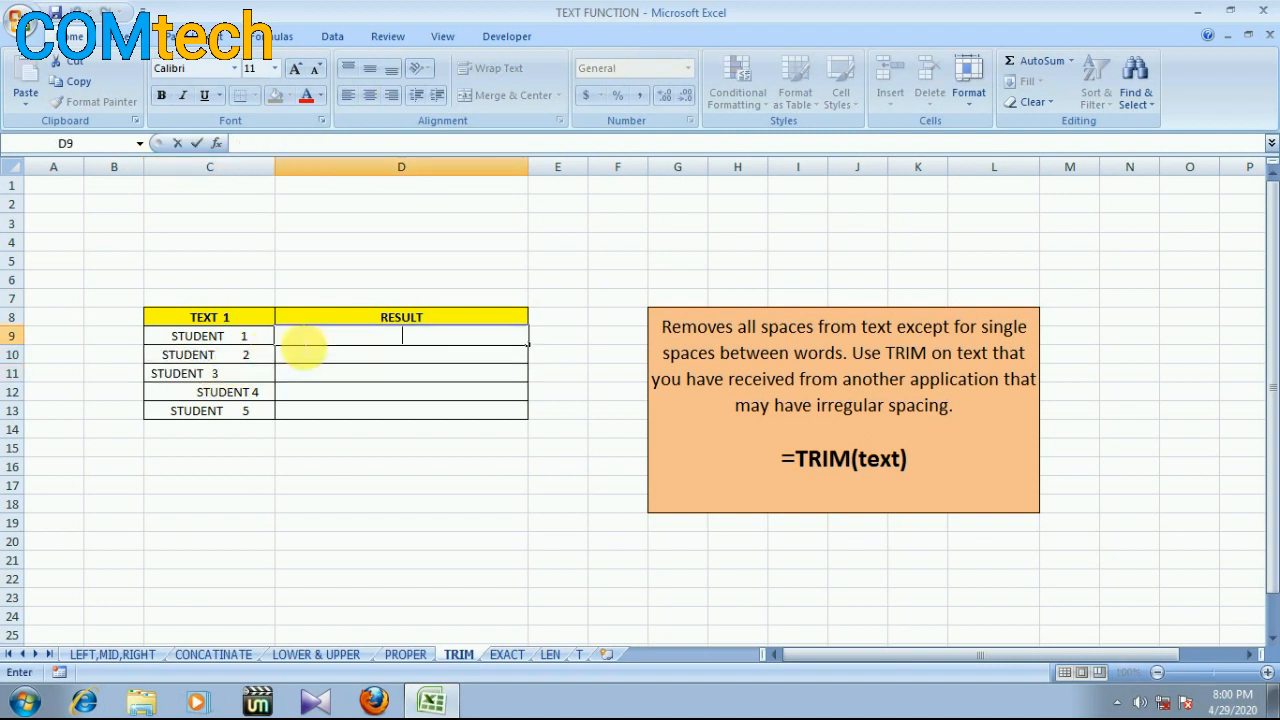
type("=")
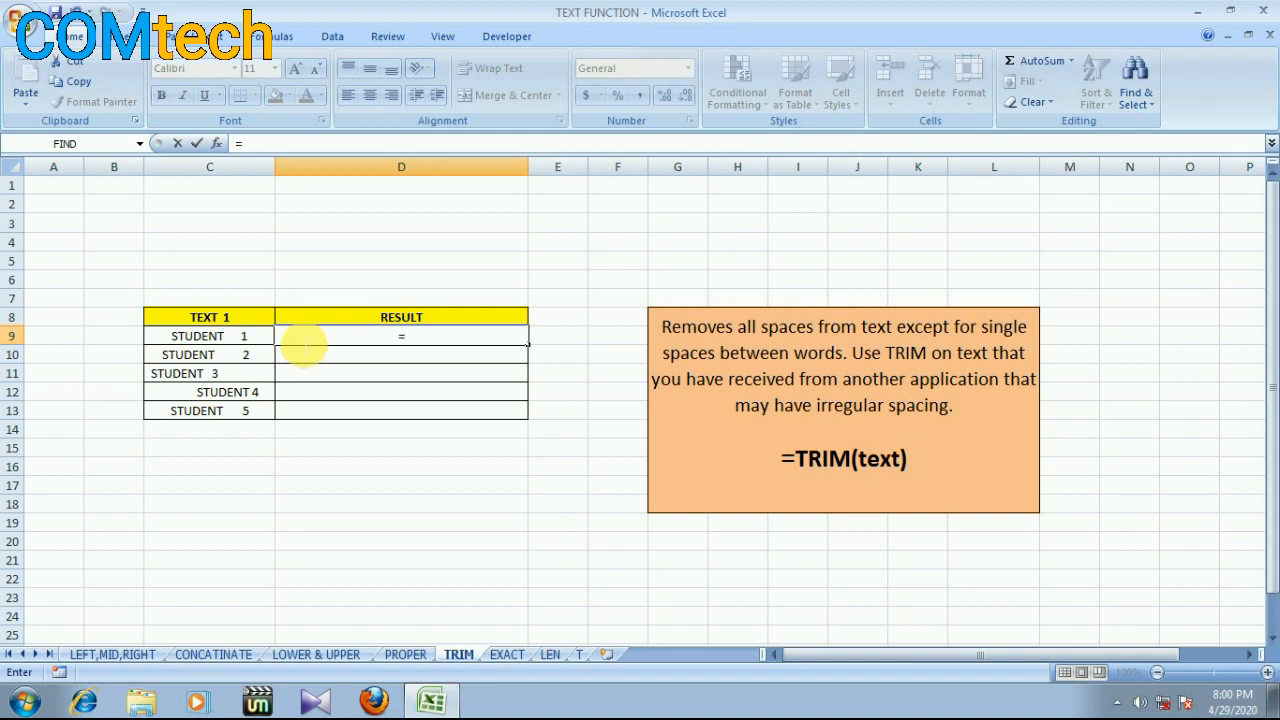
type("TRIM")
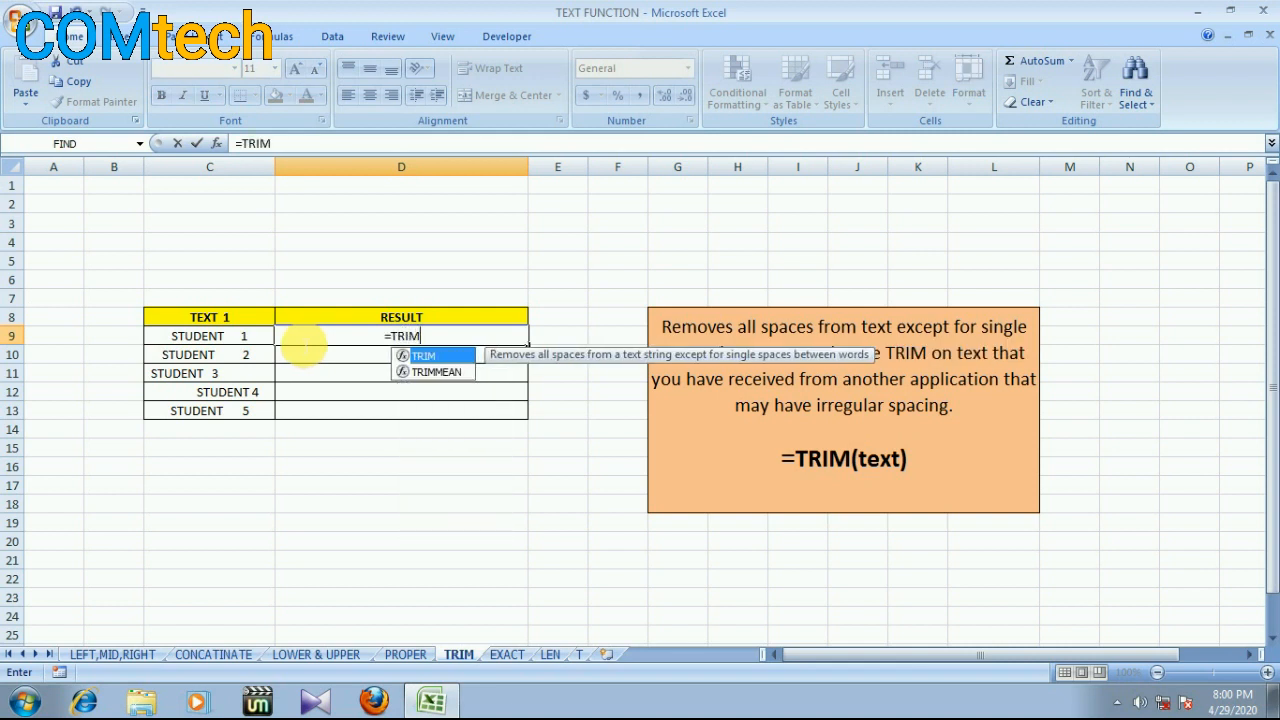
type("(")
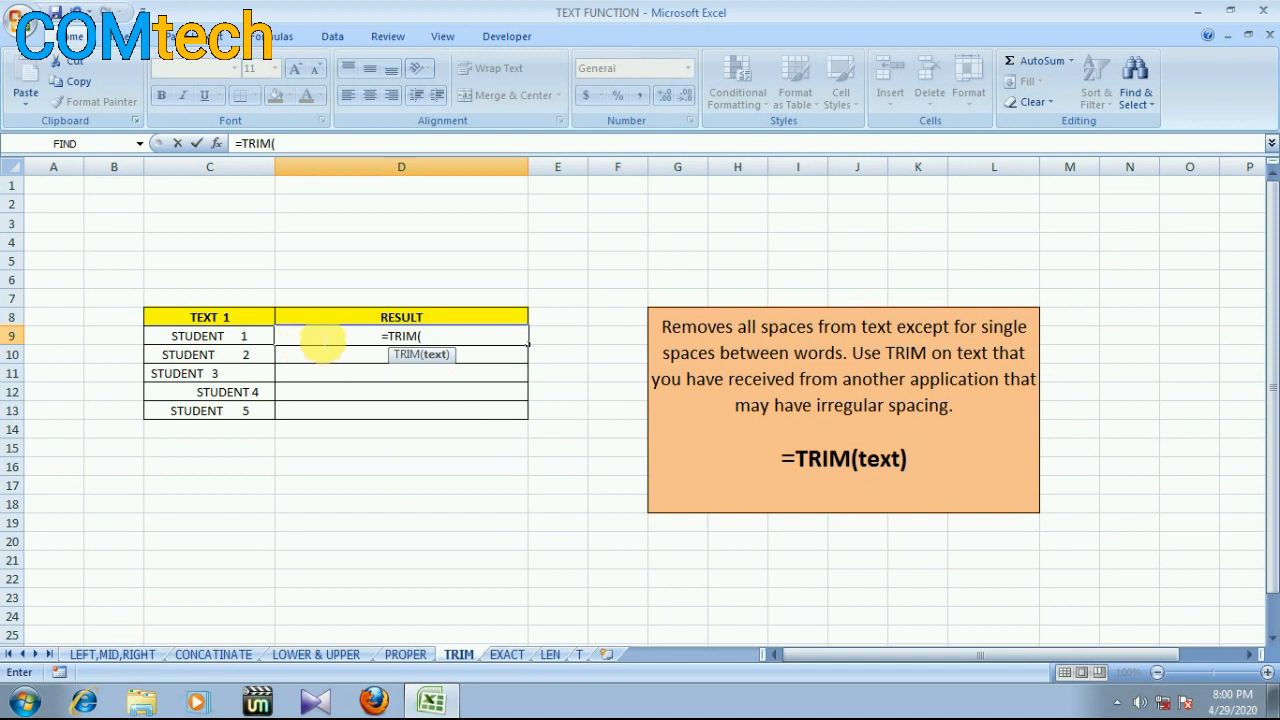
left_click(231, 340)
key("Return")
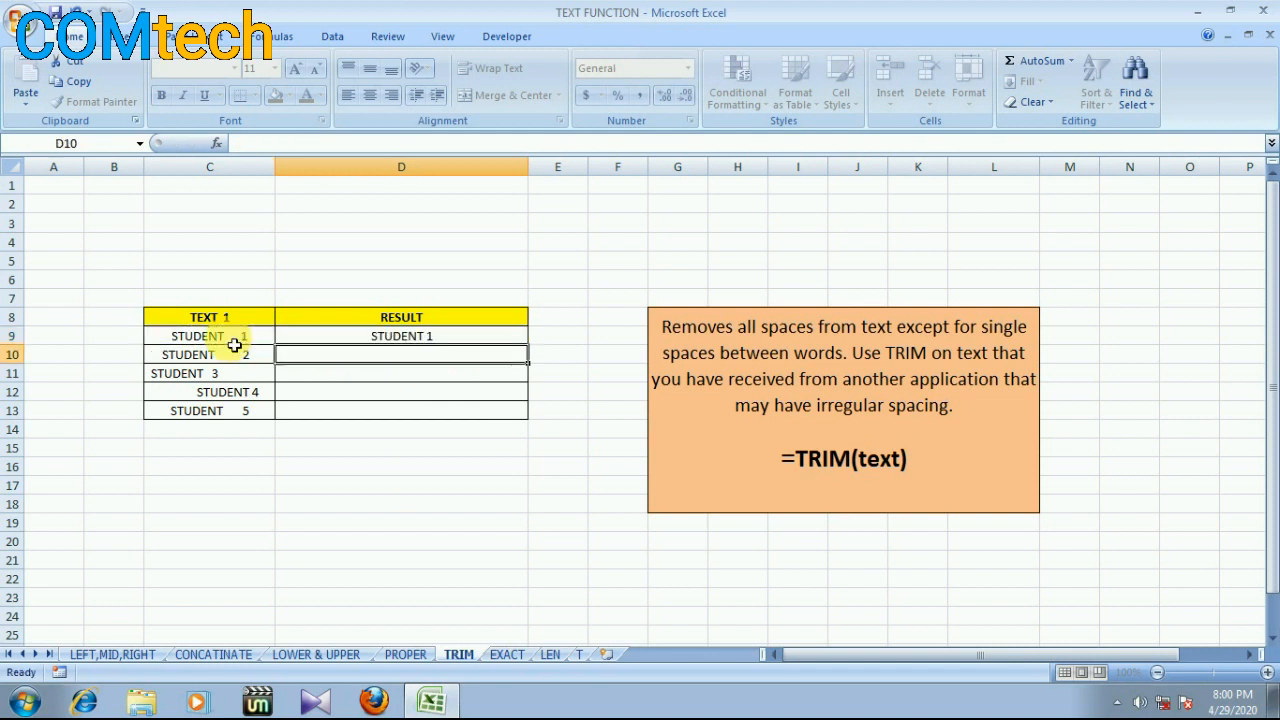
- Fill the TRIM formula from D9 down through D13 and review the trimmed results
left_click(330, 340)
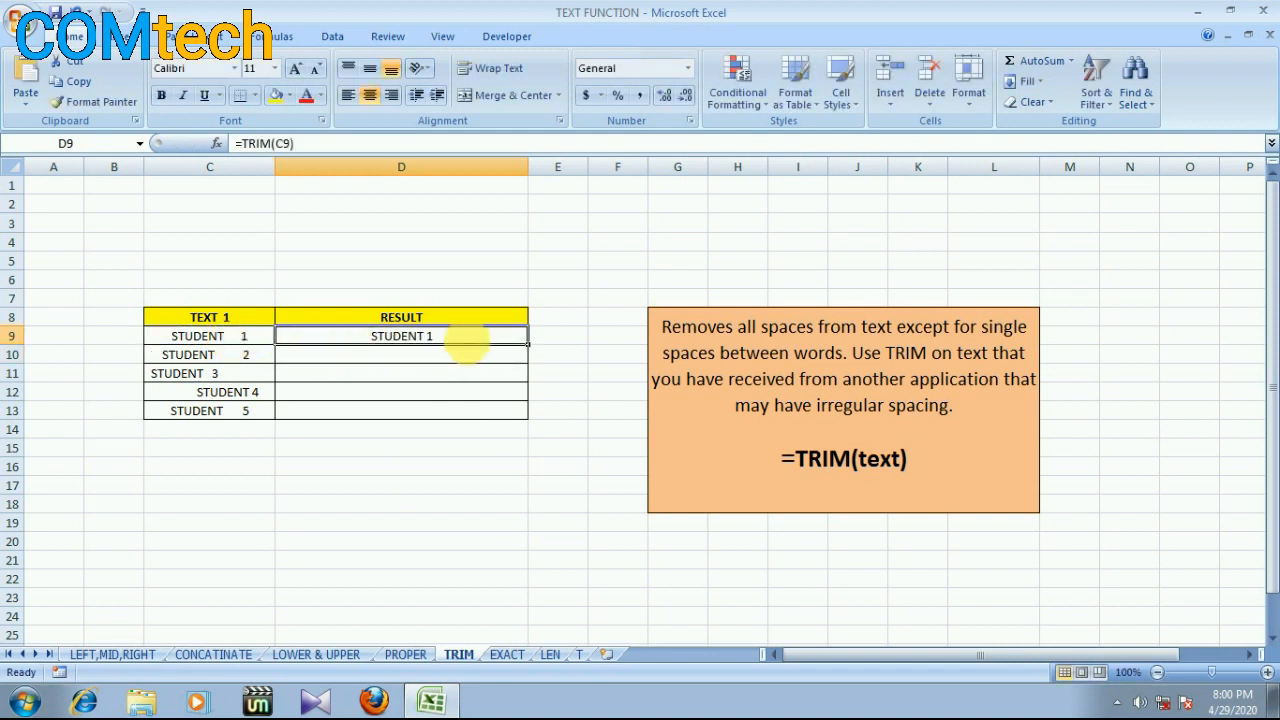
left_click_drag(528, 343, 534, 425)
left_click(486, 462)
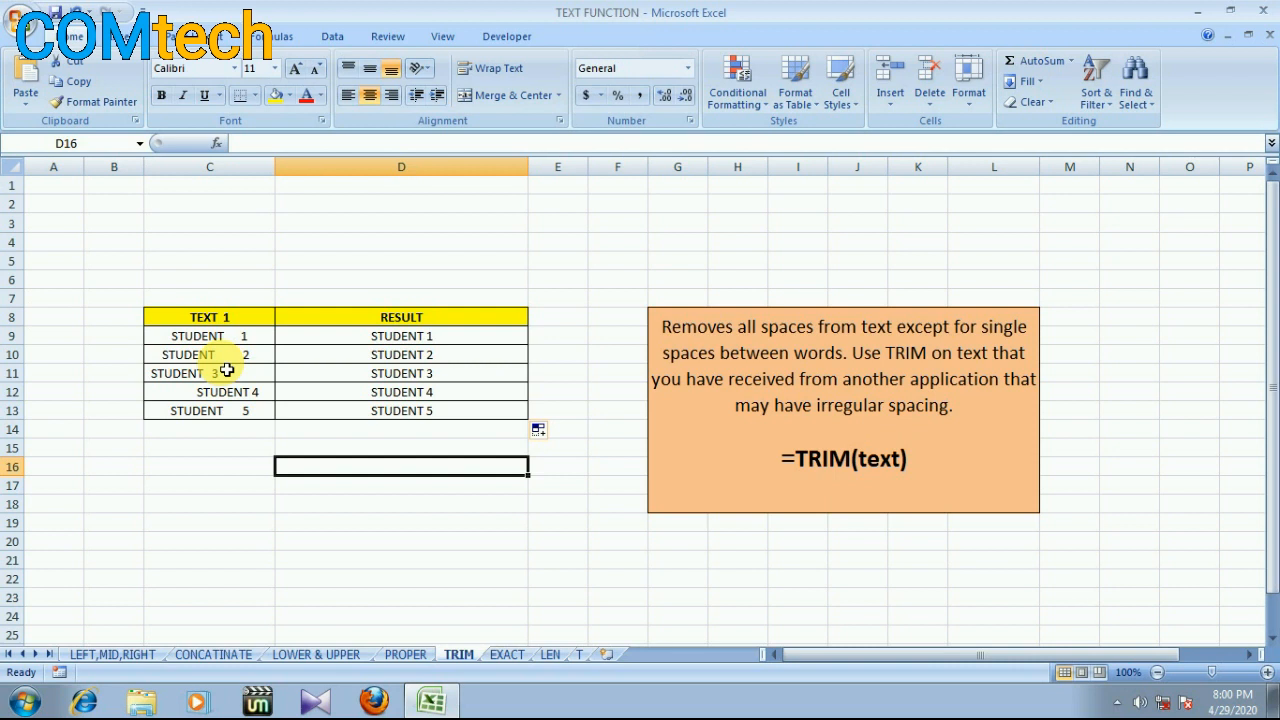
left_click(357, 340)
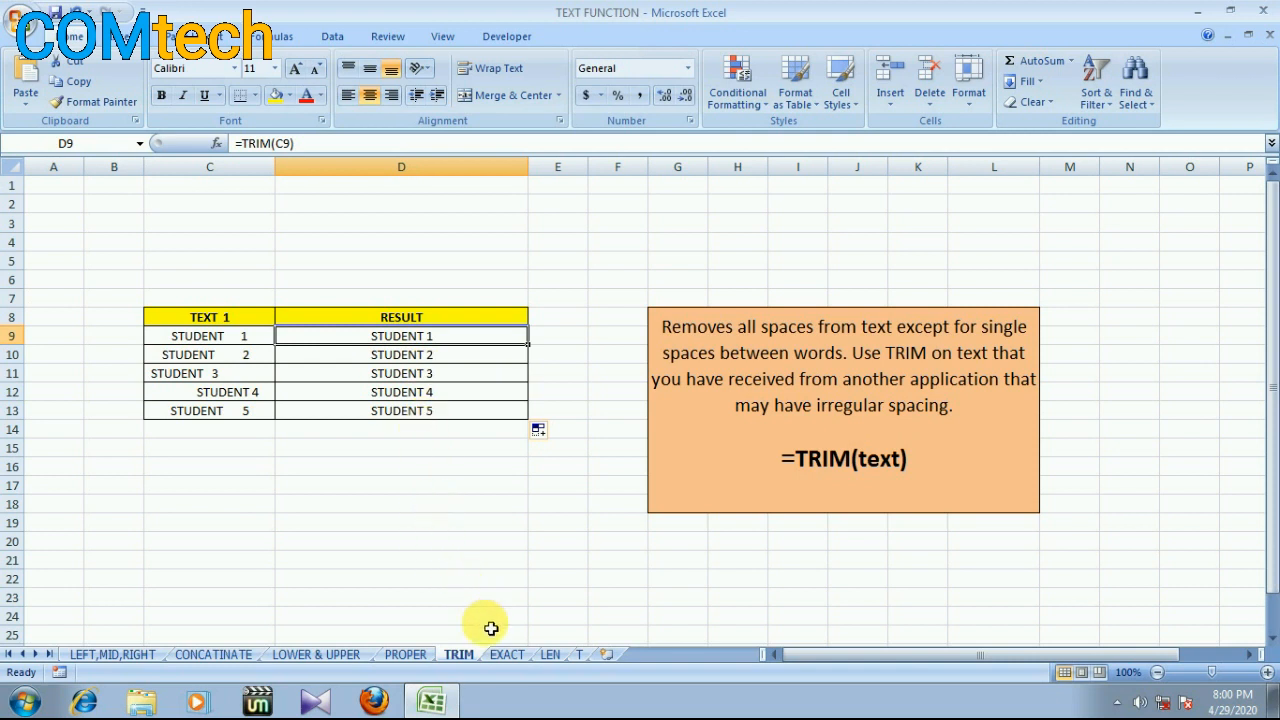
- On the EXACT sheet, compare the texts in C9 and D9 and enter the formula =EXACT(C9,D9) in E9
left_click(505, 655)
left_click(427, 343)
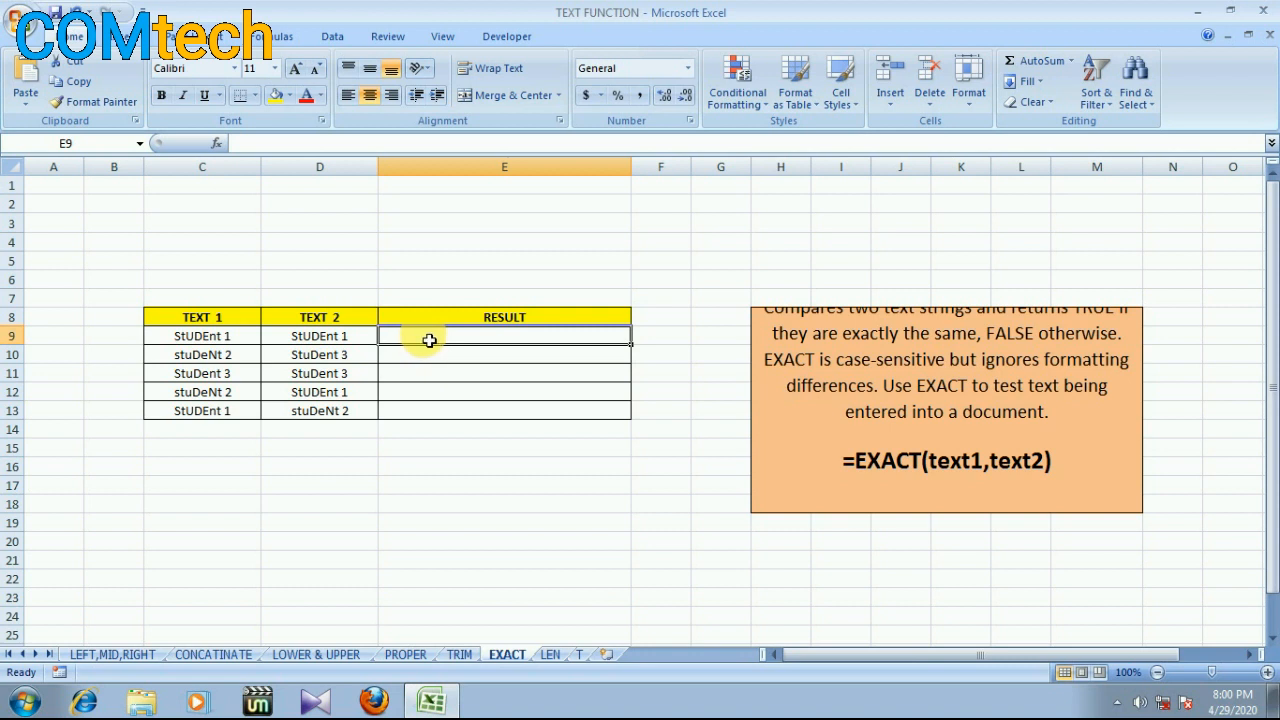
left_click(218, 337)
left_click(300, 338)
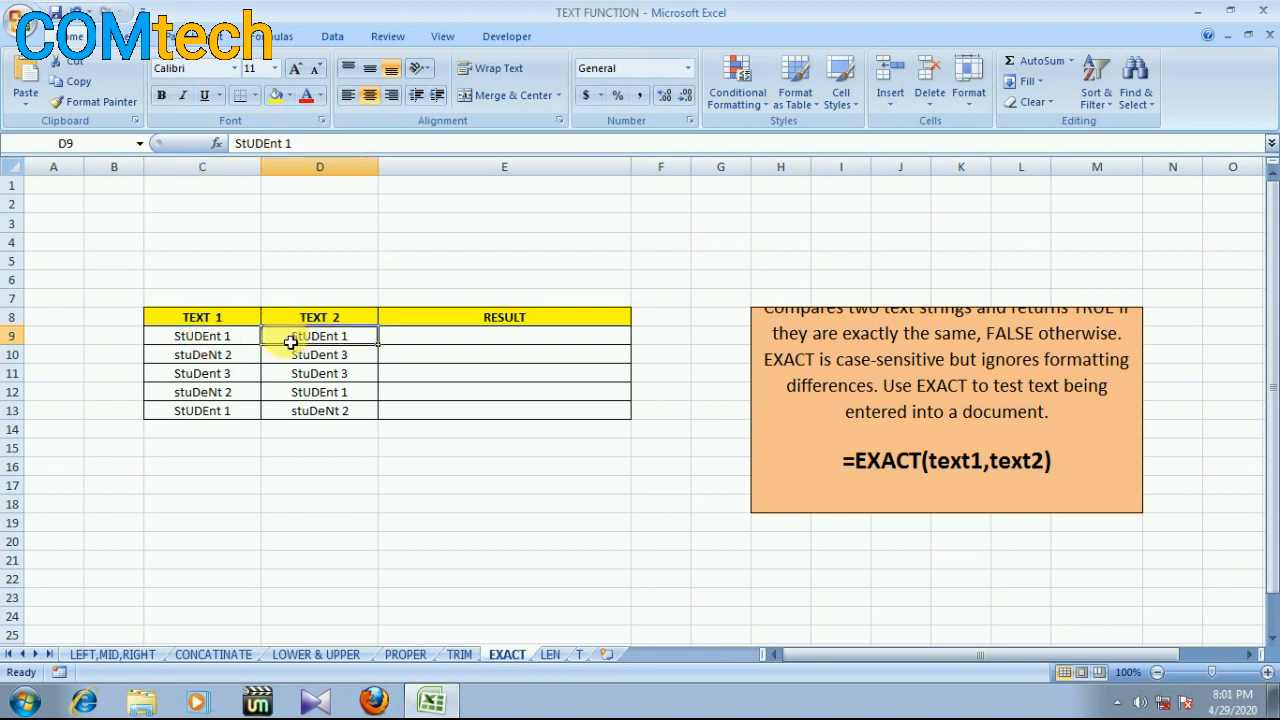
left_click(222, 338)
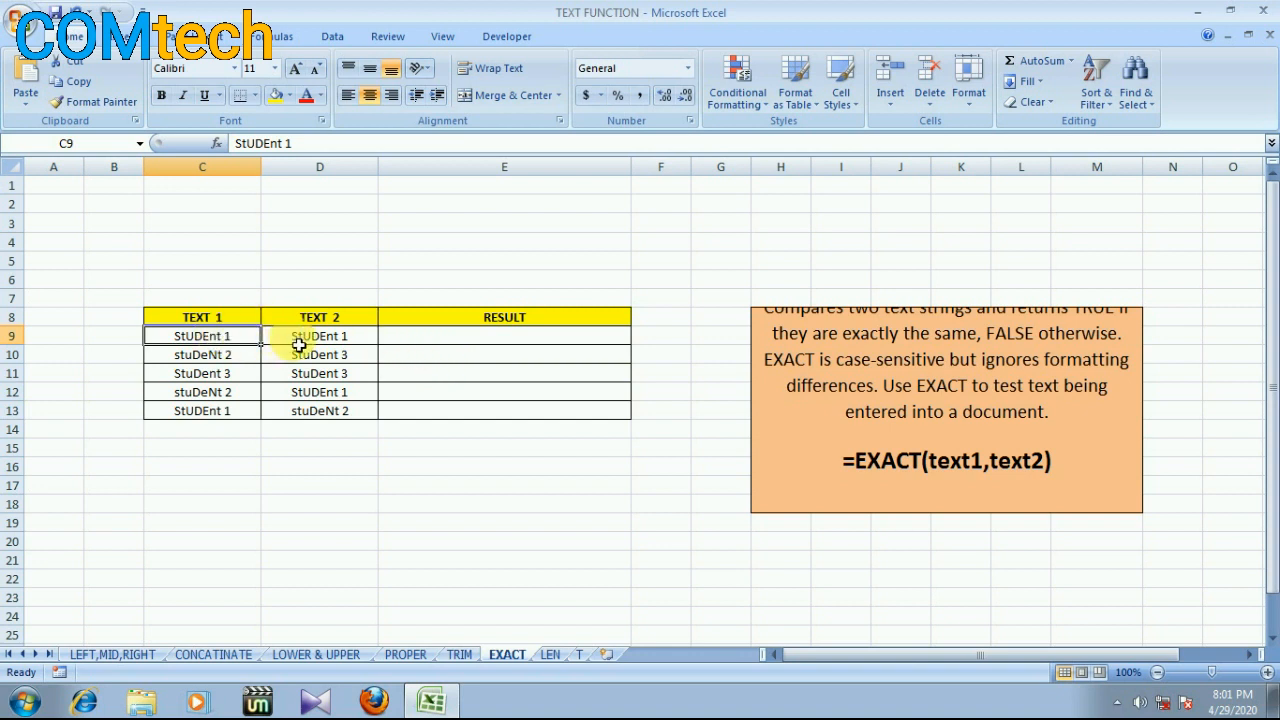
left_click(423, 340)
type("=")
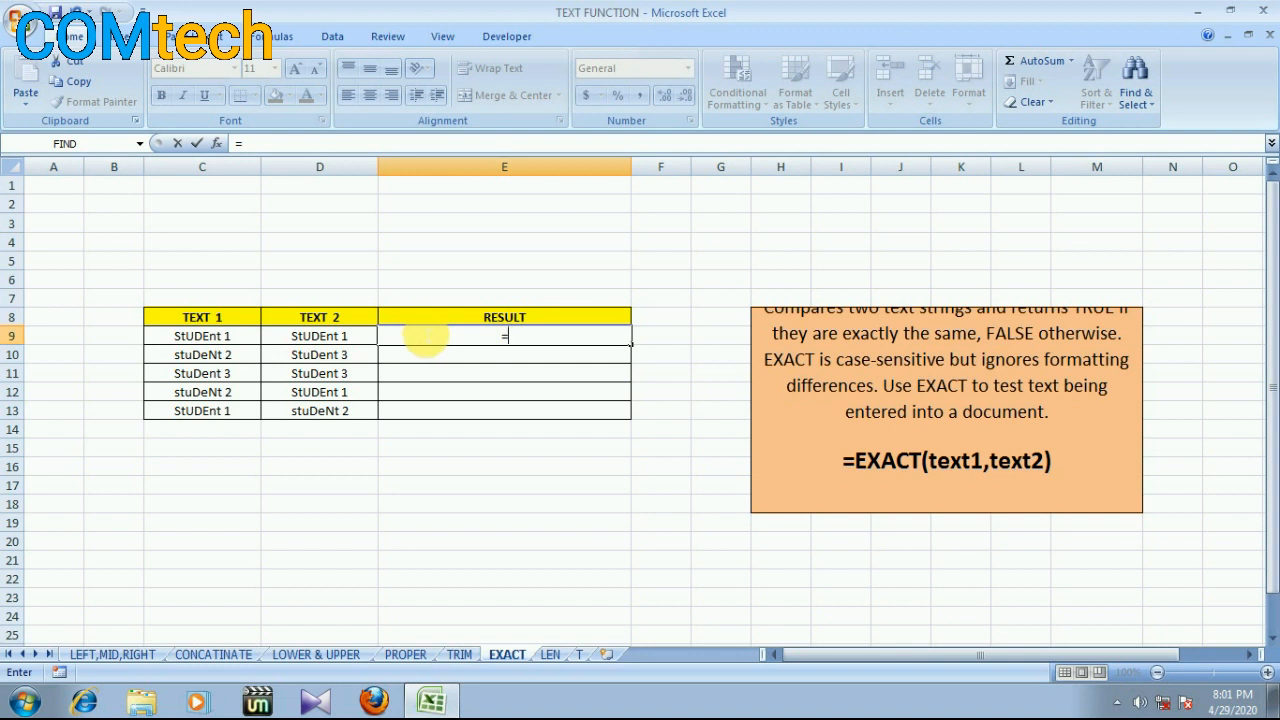
type("EXA")
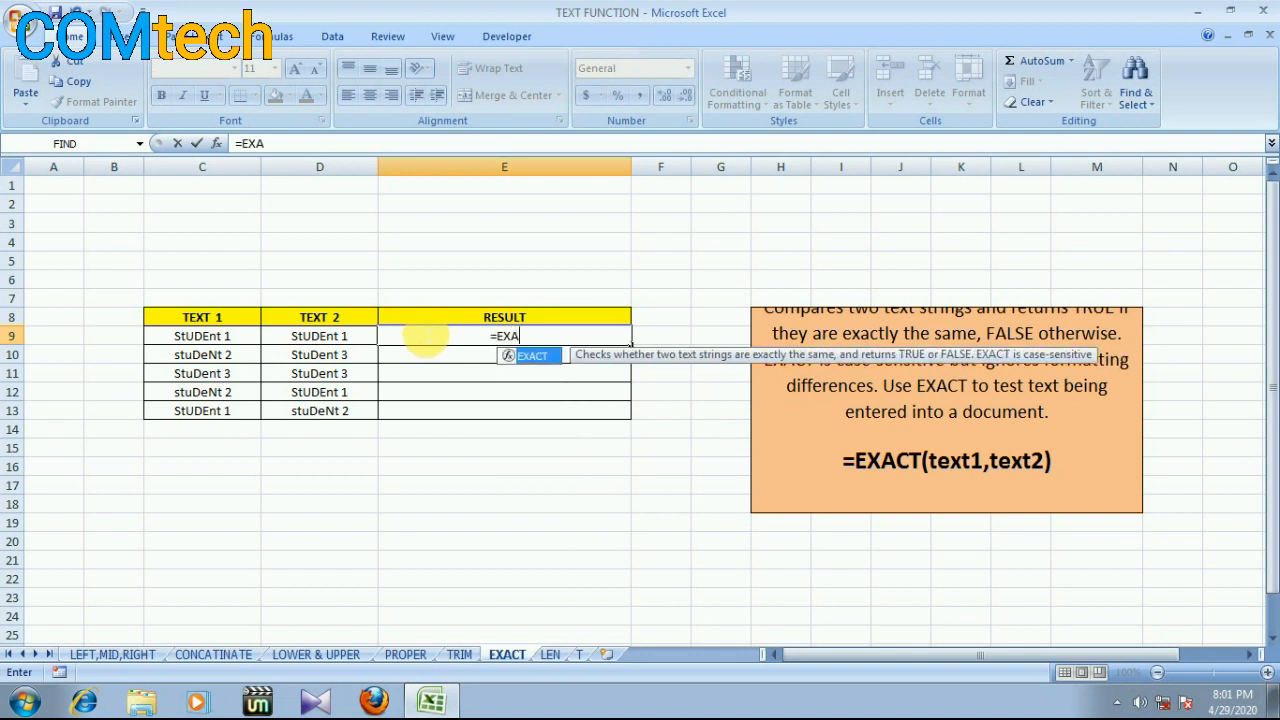
type("CT(")
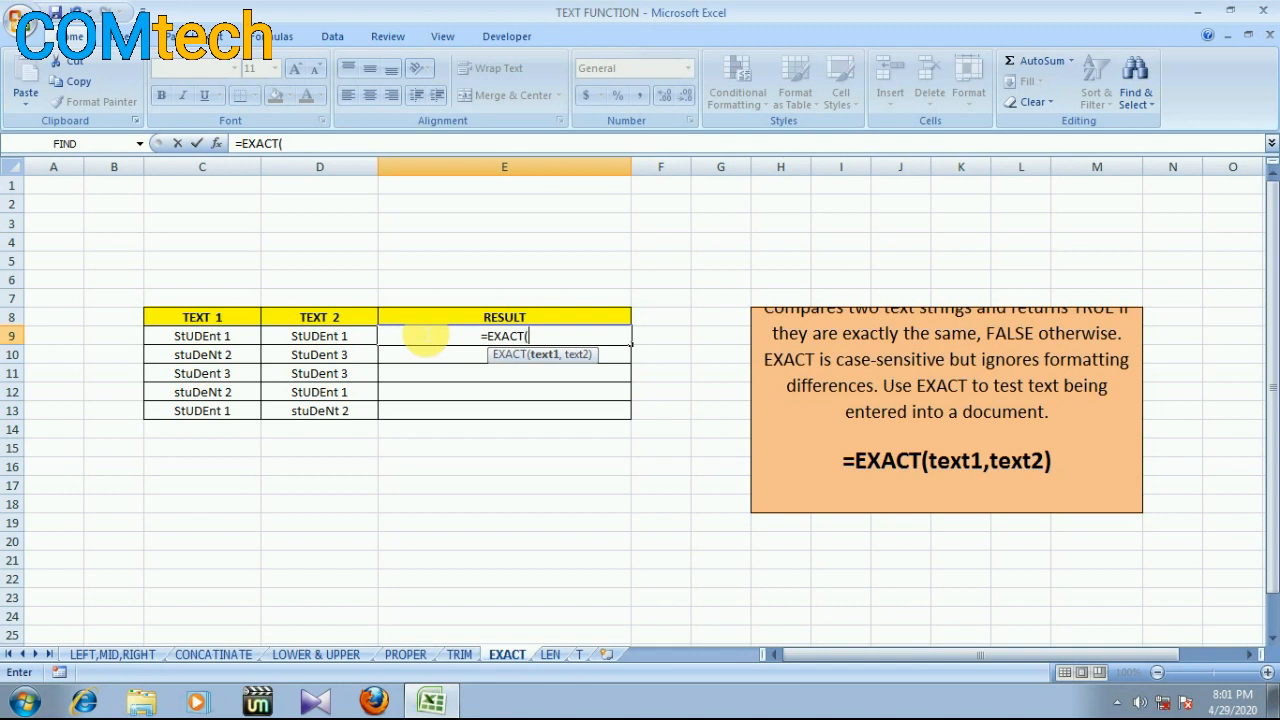
left_click(228, 342)
type(",")
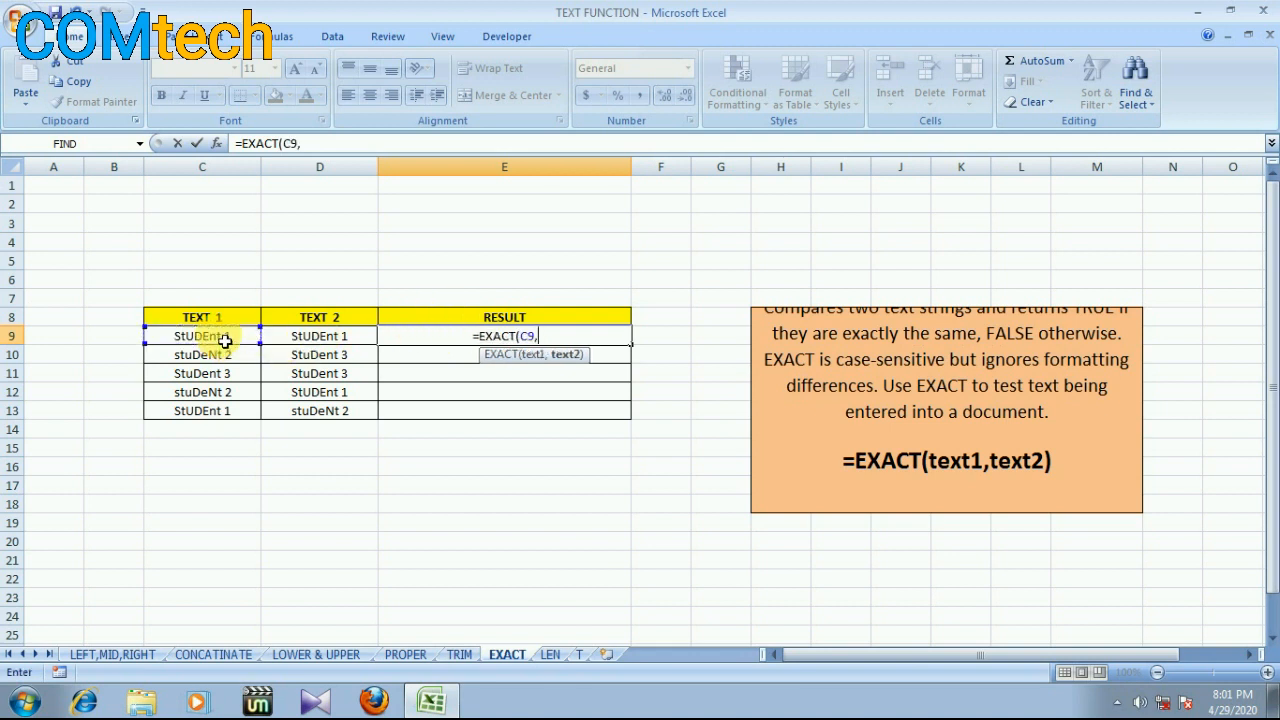
left_click(286, 340)
type(")")
key("Return")
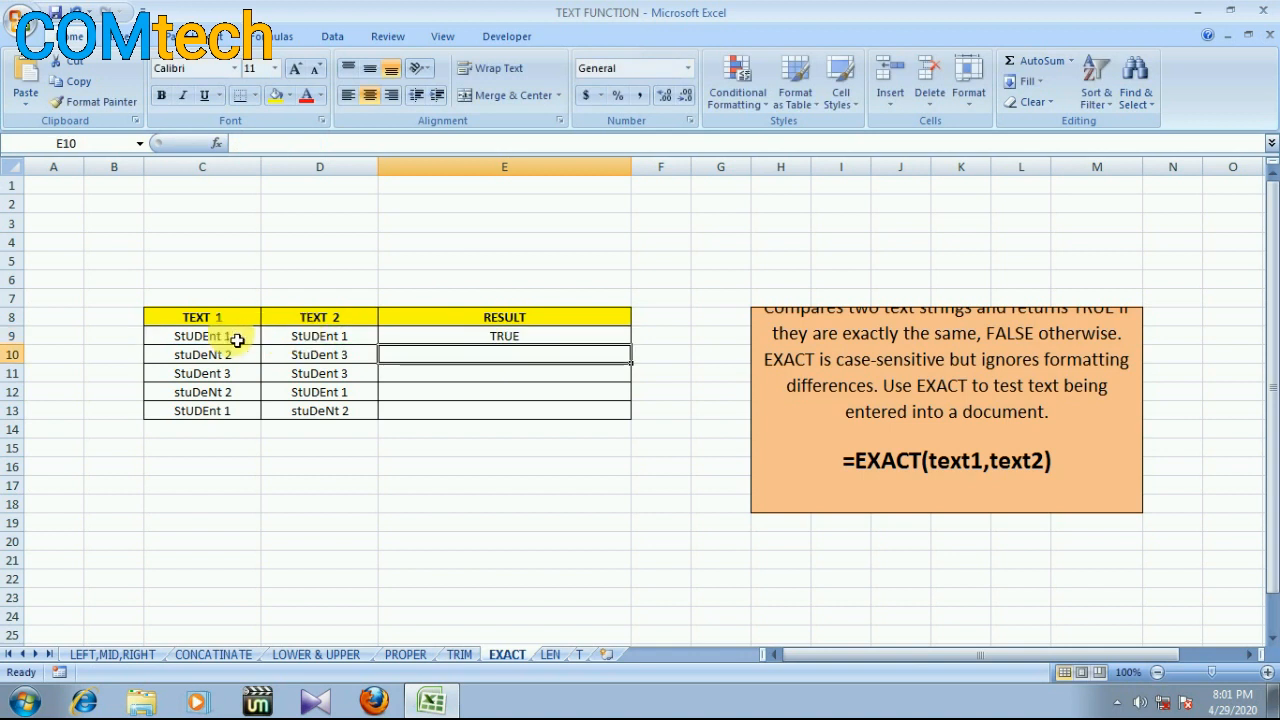
- Check the E9 result against C9 and D9 and fill the EXACT formula down through E13
left_click(247, 337)
left_click(277, 337)
double_click(255, 340)
left_click(300, 337)
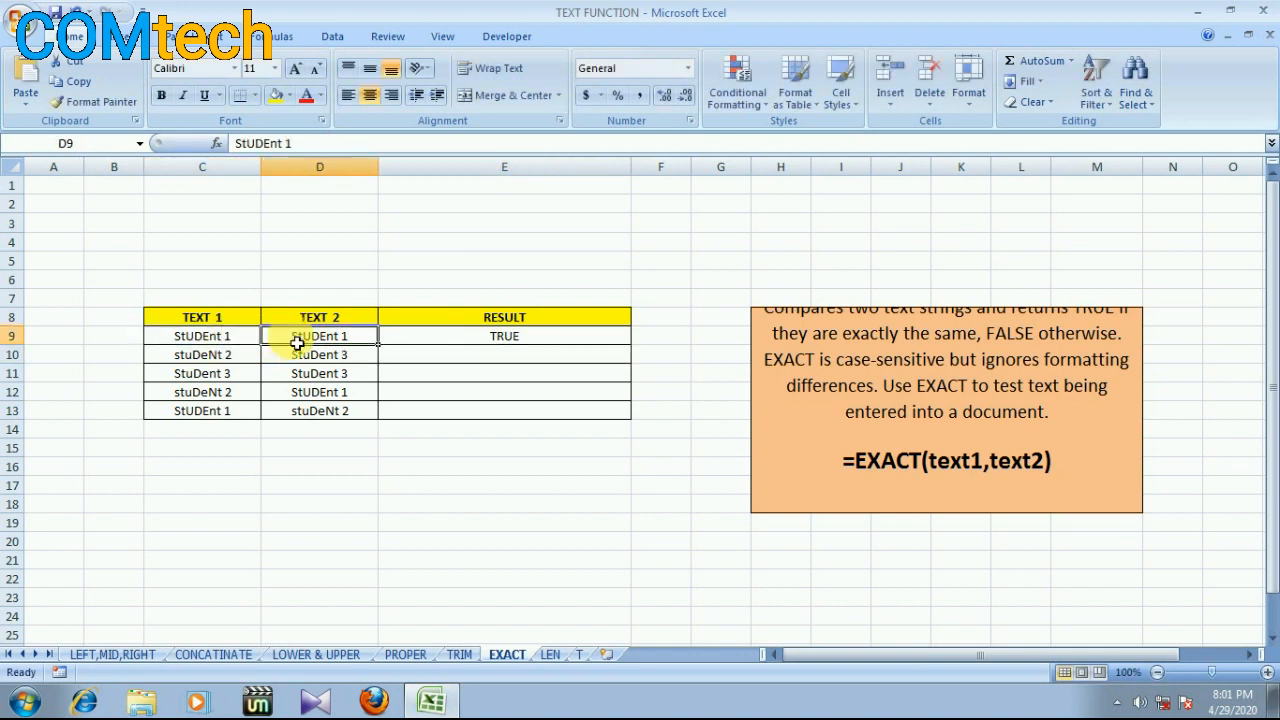
left_click(440, 344)
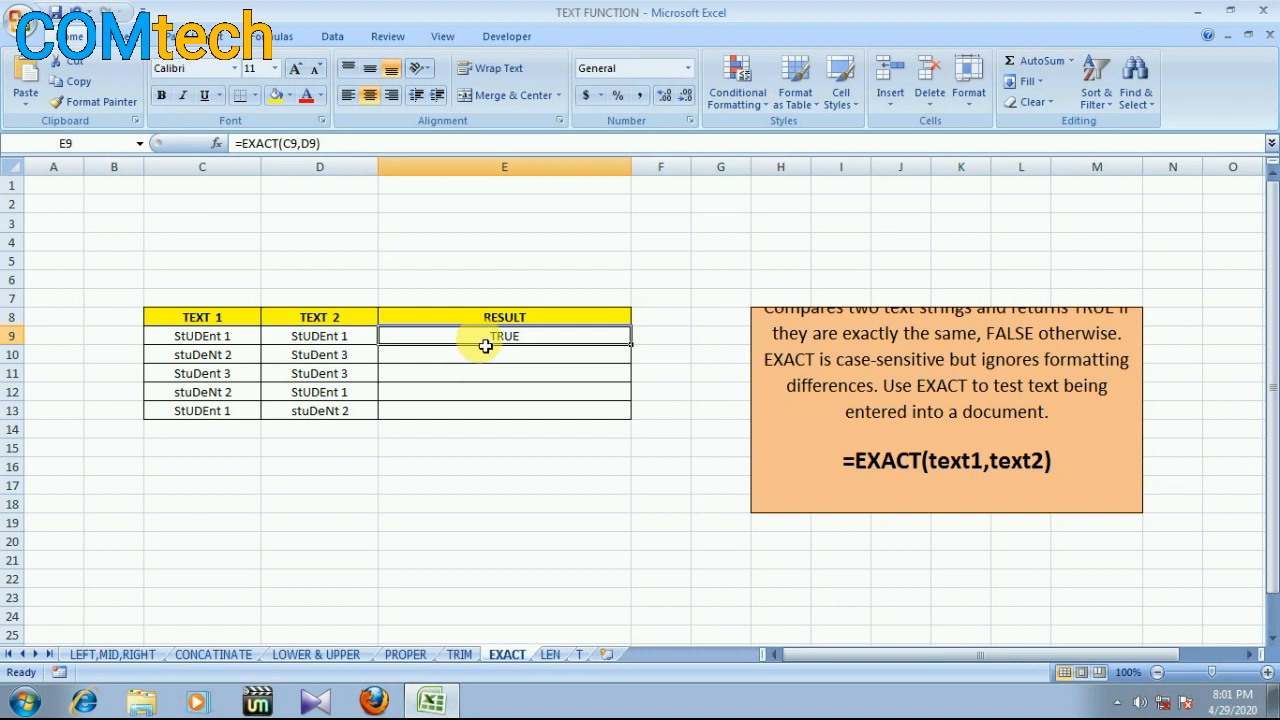
left_click_drag(632, 345, 630, 416)
- Compare the text pairs in rows 10 to 13 with their EXACT results in column E
left_click(513, 364)
left_click_drag(251, 360, 343, 357)
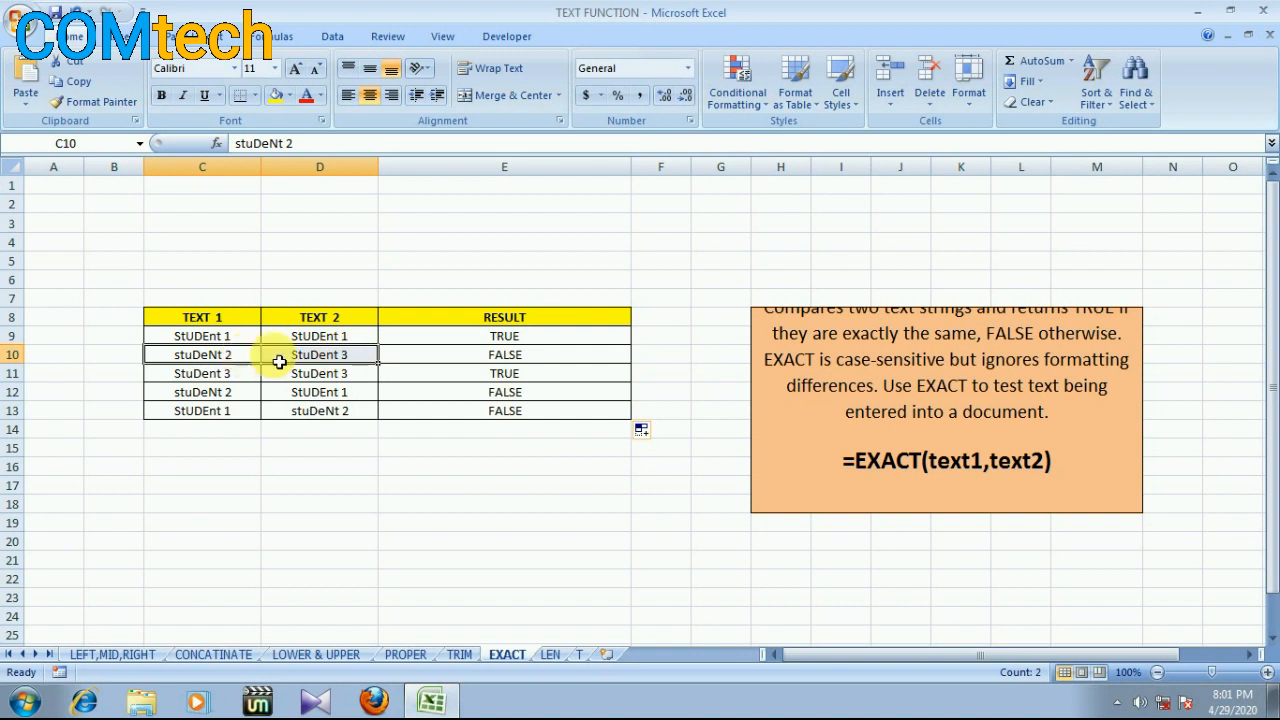
left_click(492, 358)
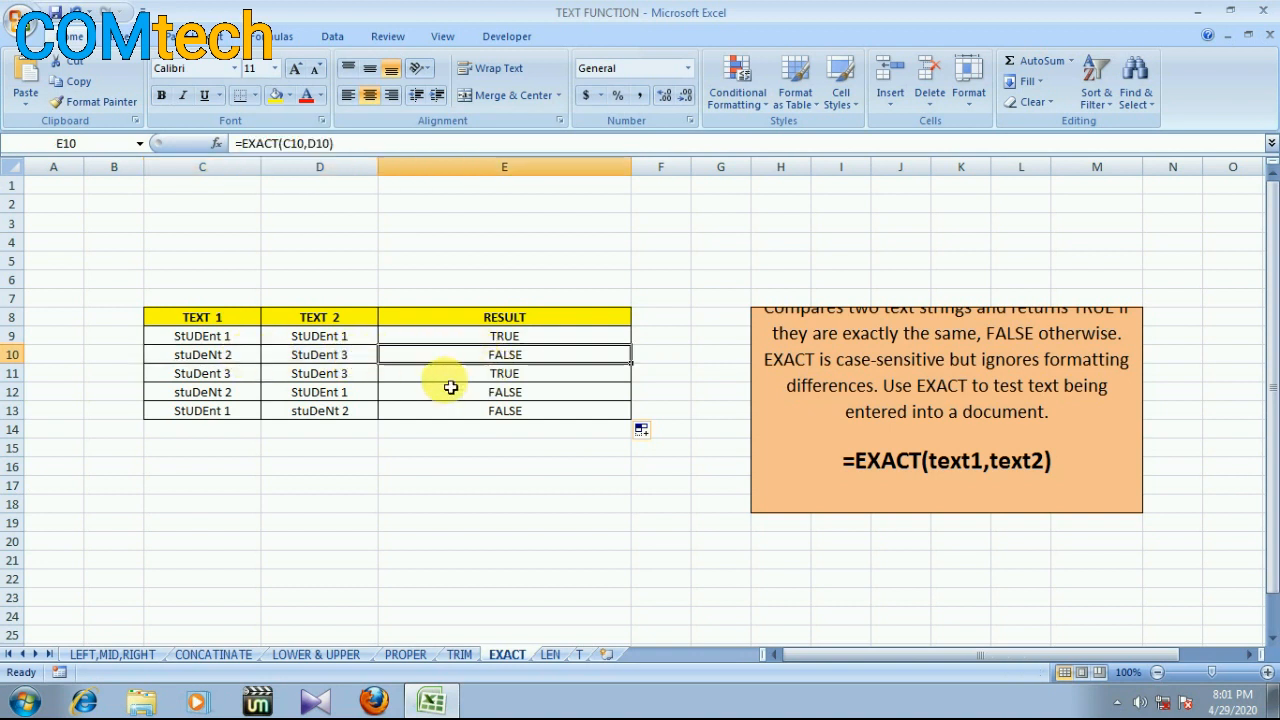
left_click_drag(214, 372, 390, 377)
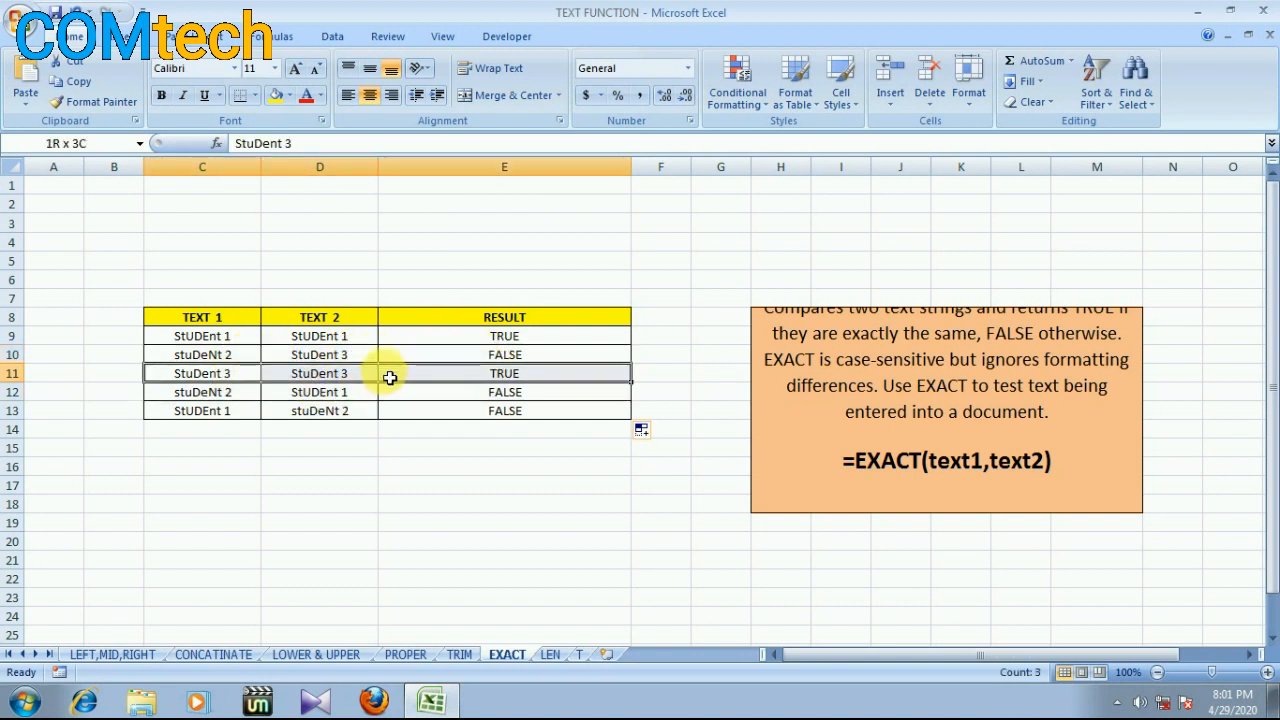
left_click_drag(215, 393, 529, 417)
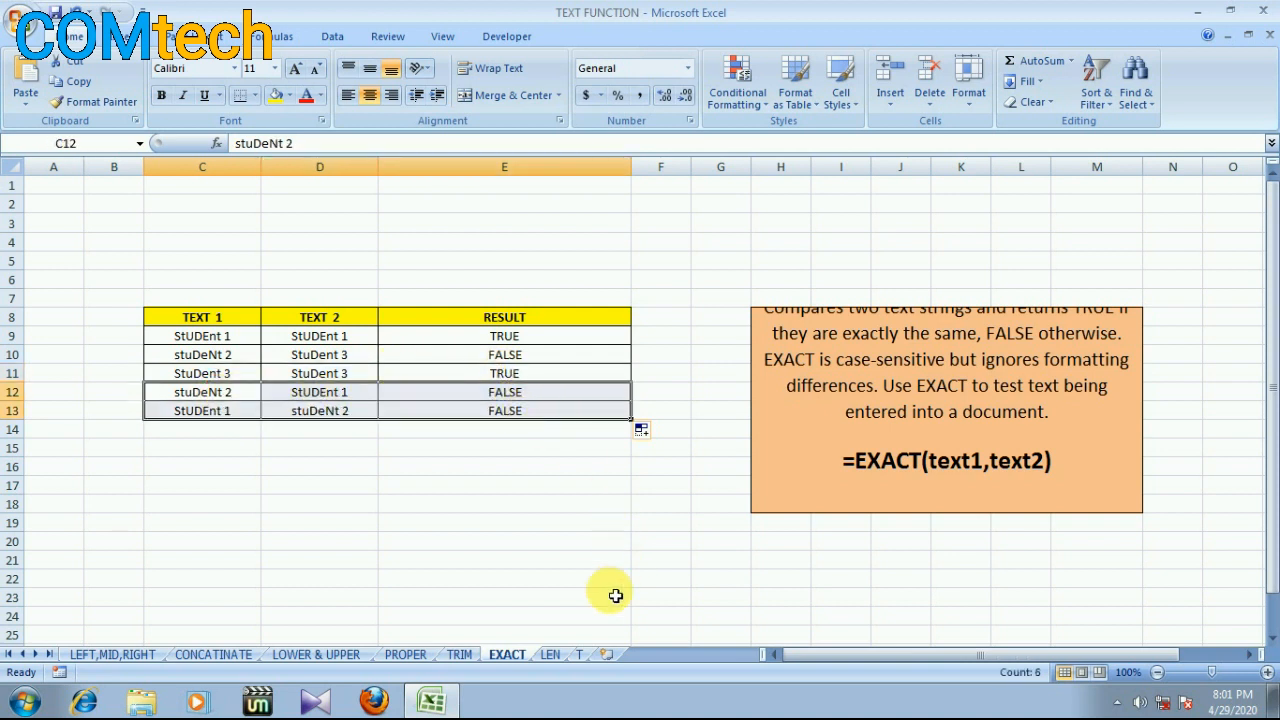
- On the LEN sheet, enter the formula =LEN(C9) in D9 to count the characters of the first entry
left_click(549, 655)
left_click(372, 446)
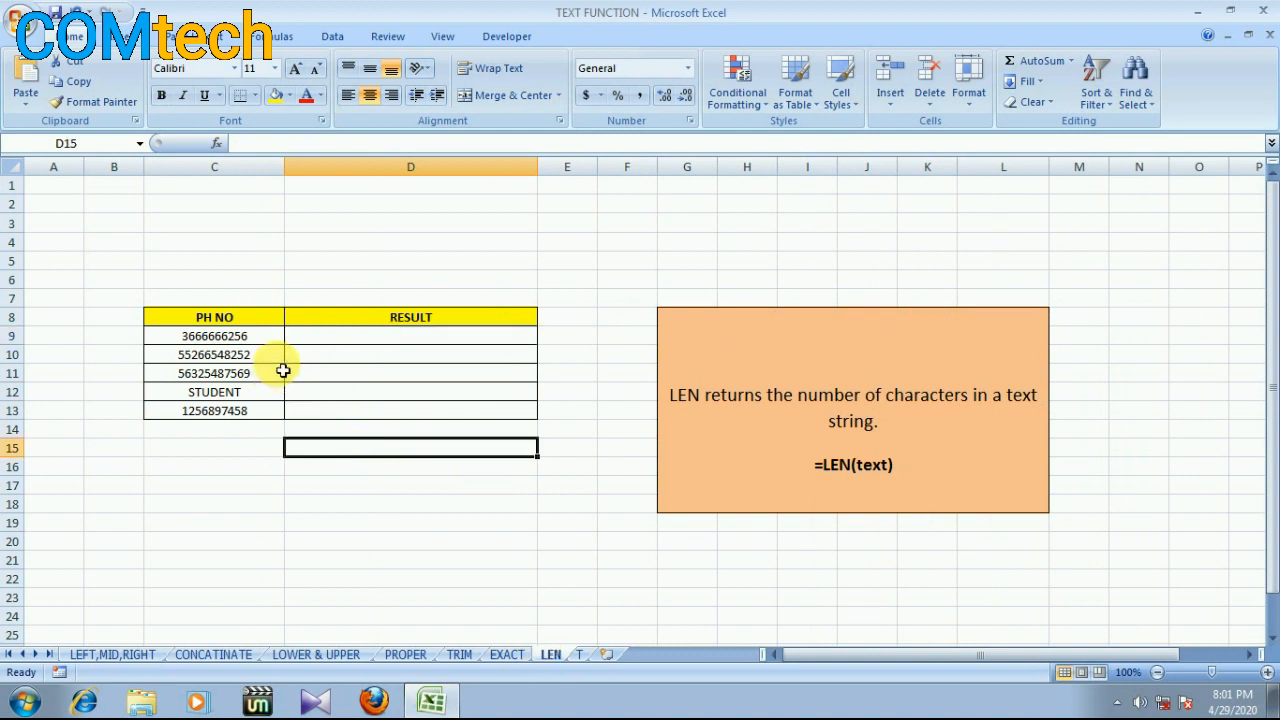
left_click(341, 338)
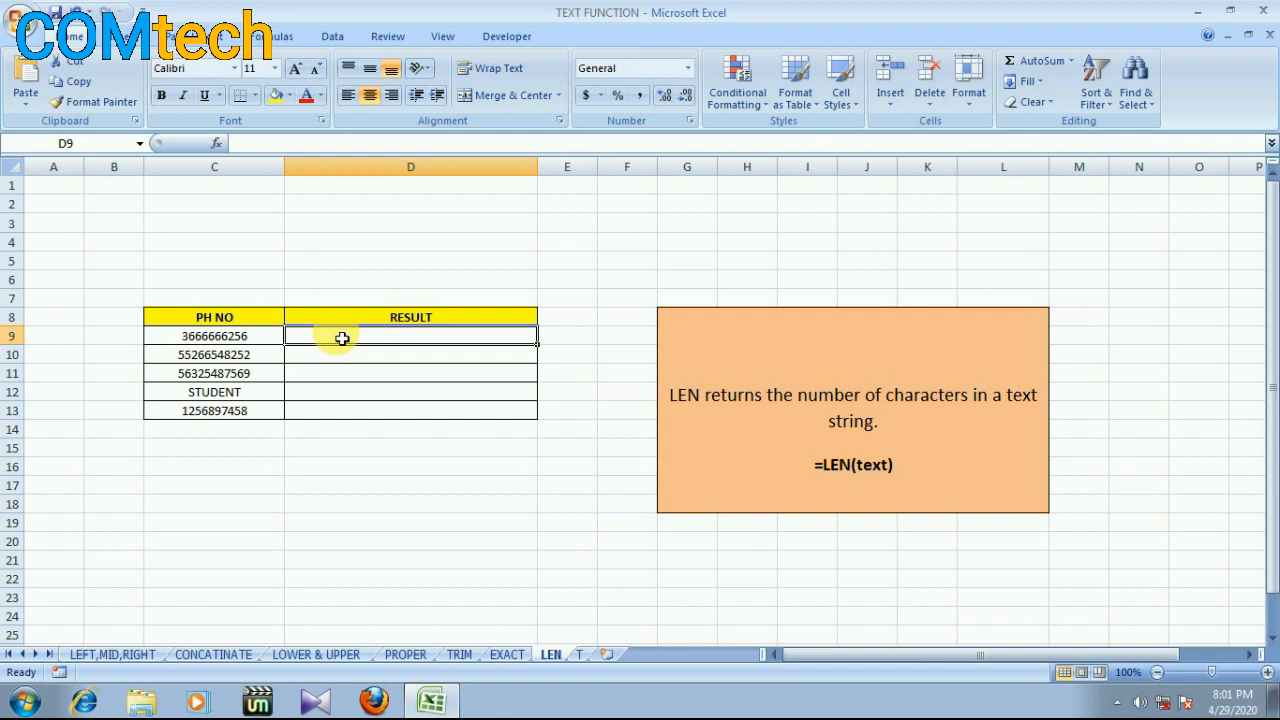
left_click(246, 322)
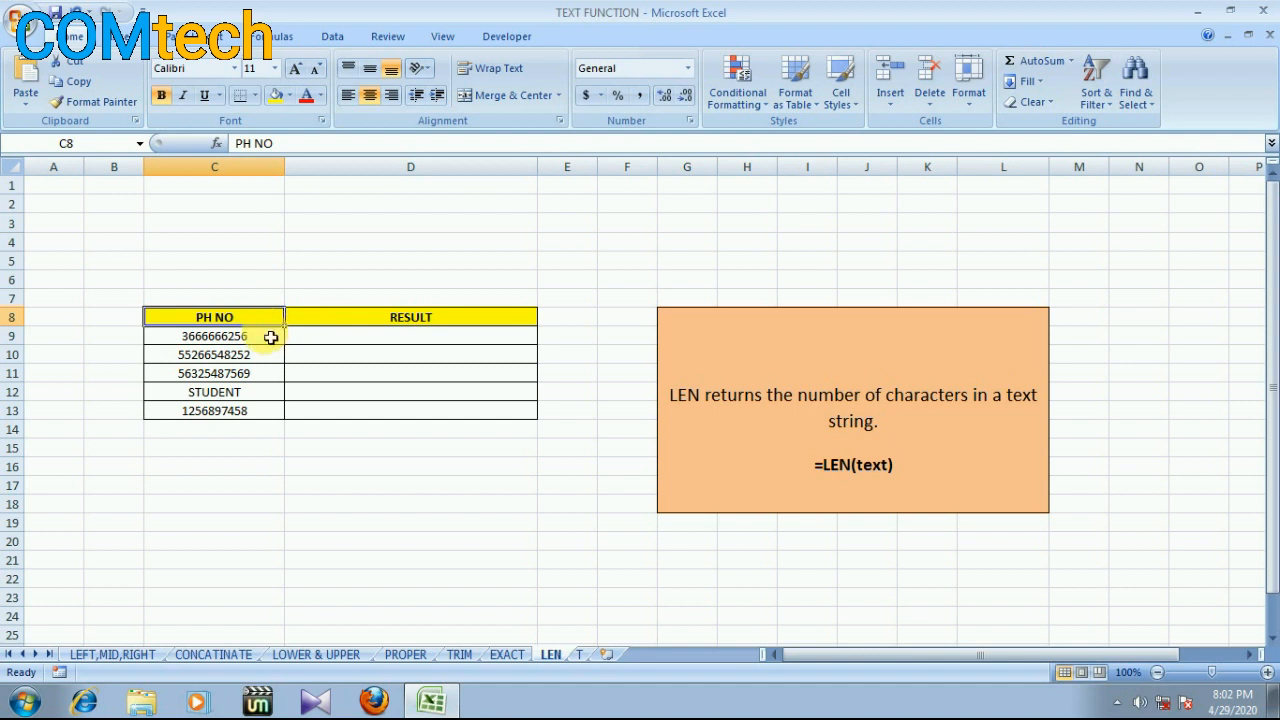
left_click(330, 341)
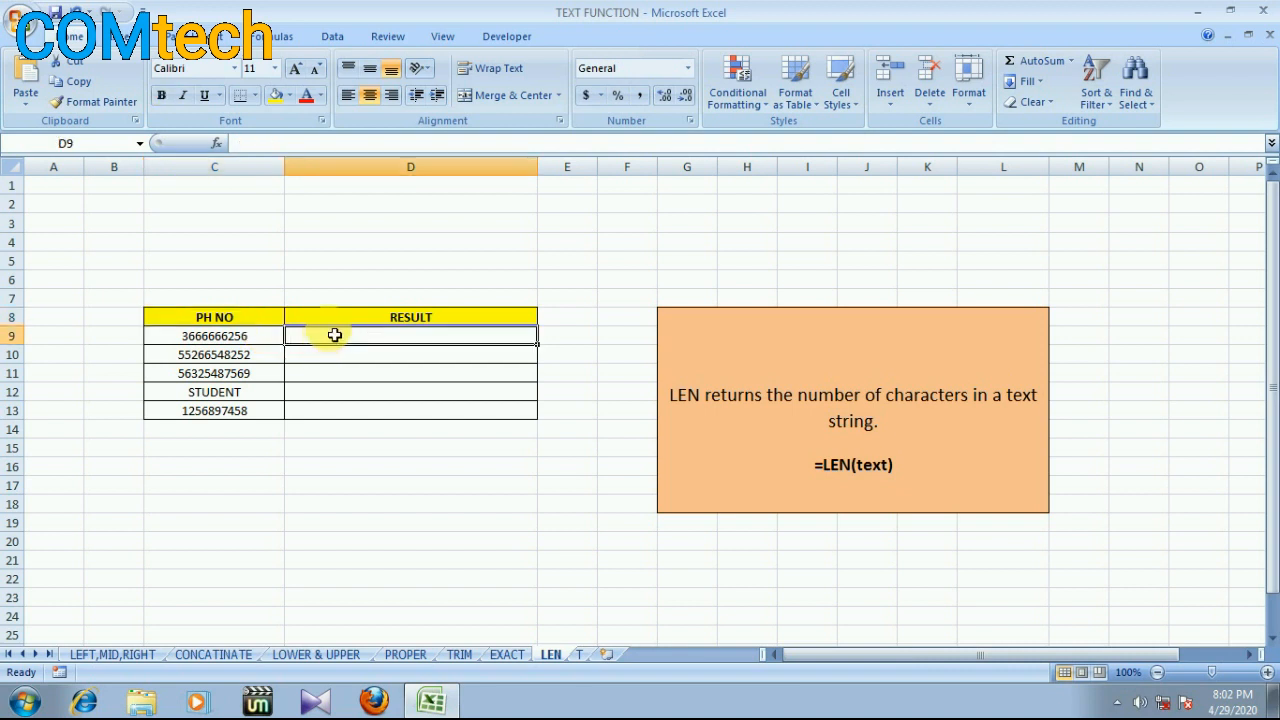
type("=LEN(")
left_click(245, 338)
type(")")
key("Return")
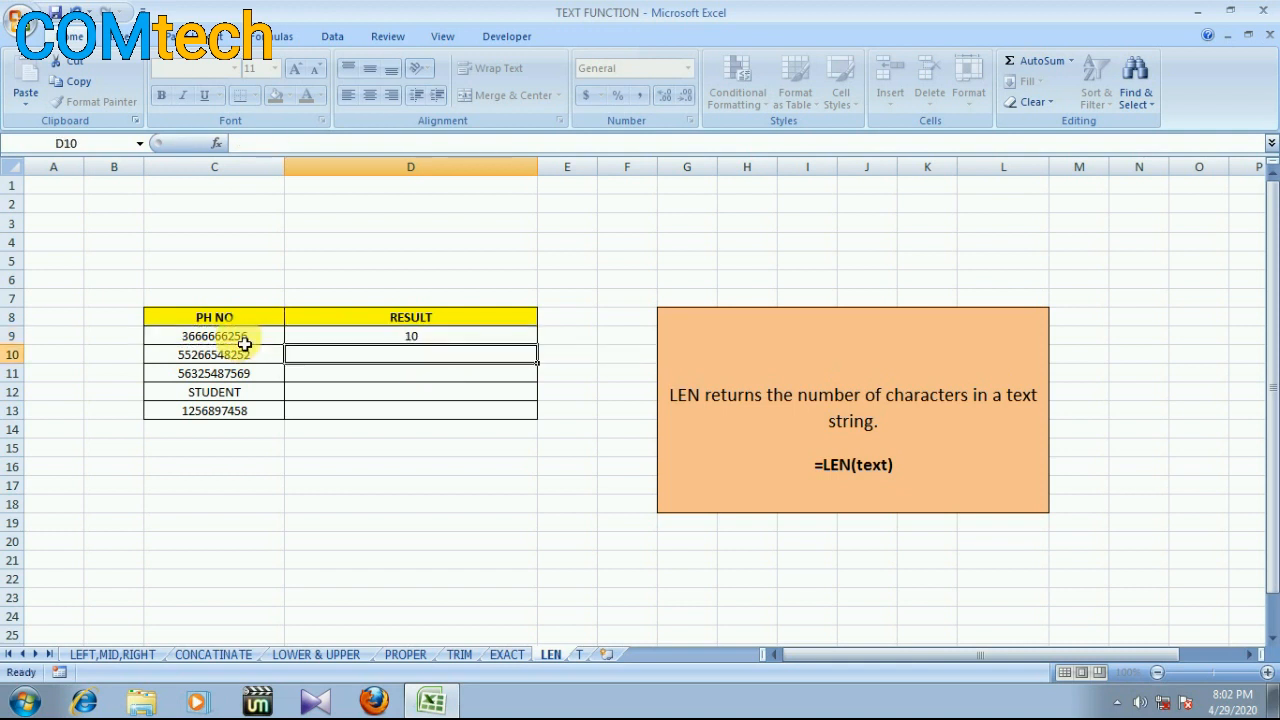
- Fill the LEN formula from D9 down through D13 and check the character counts against the entries in column C
left_click(437, 343)
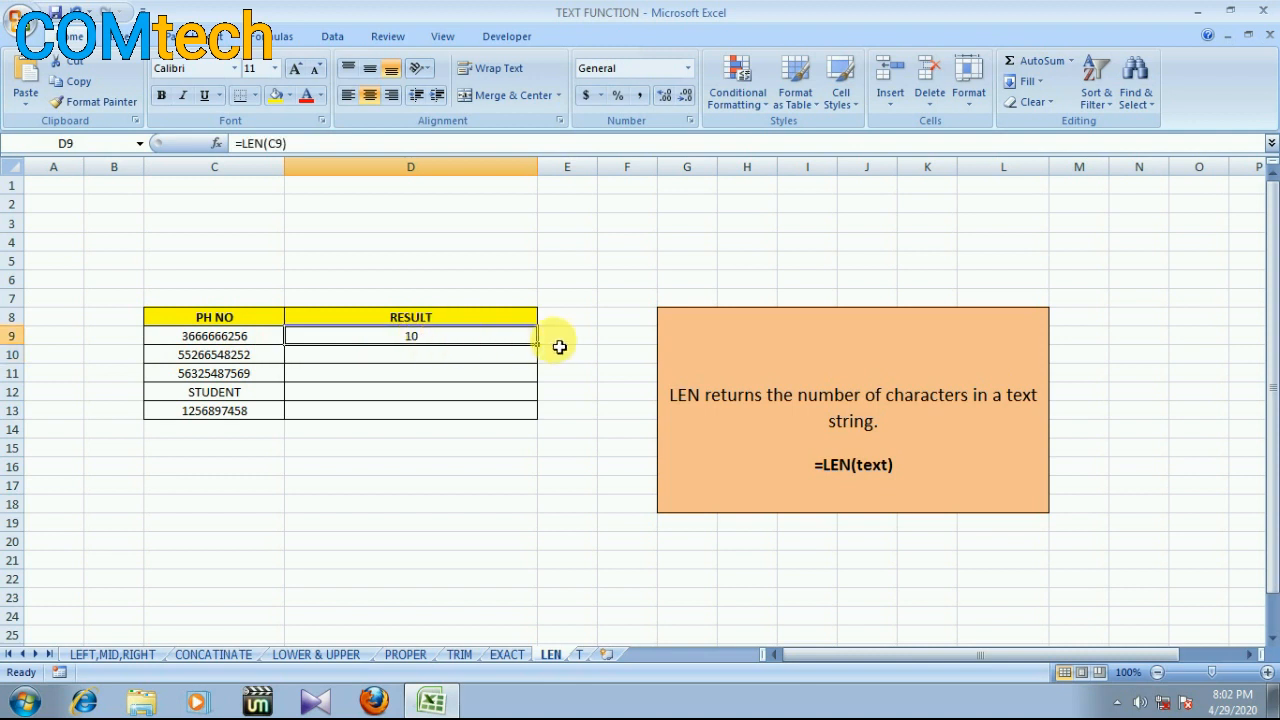
left_click_drag(537, 343, 538, 420)
left_click_drag(255, 336, 351, 420)
left_click(262, 376)
left_click(265, 393)
left_click(276, 411)
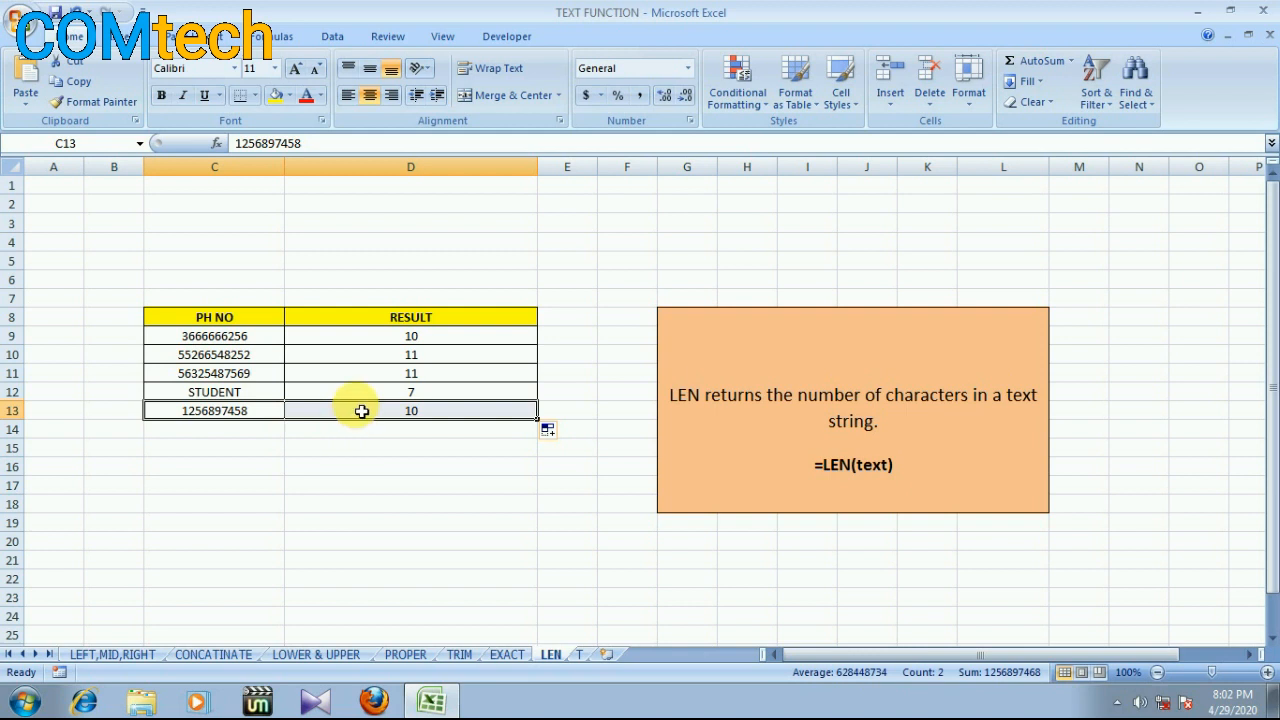
left_click(259, 398)
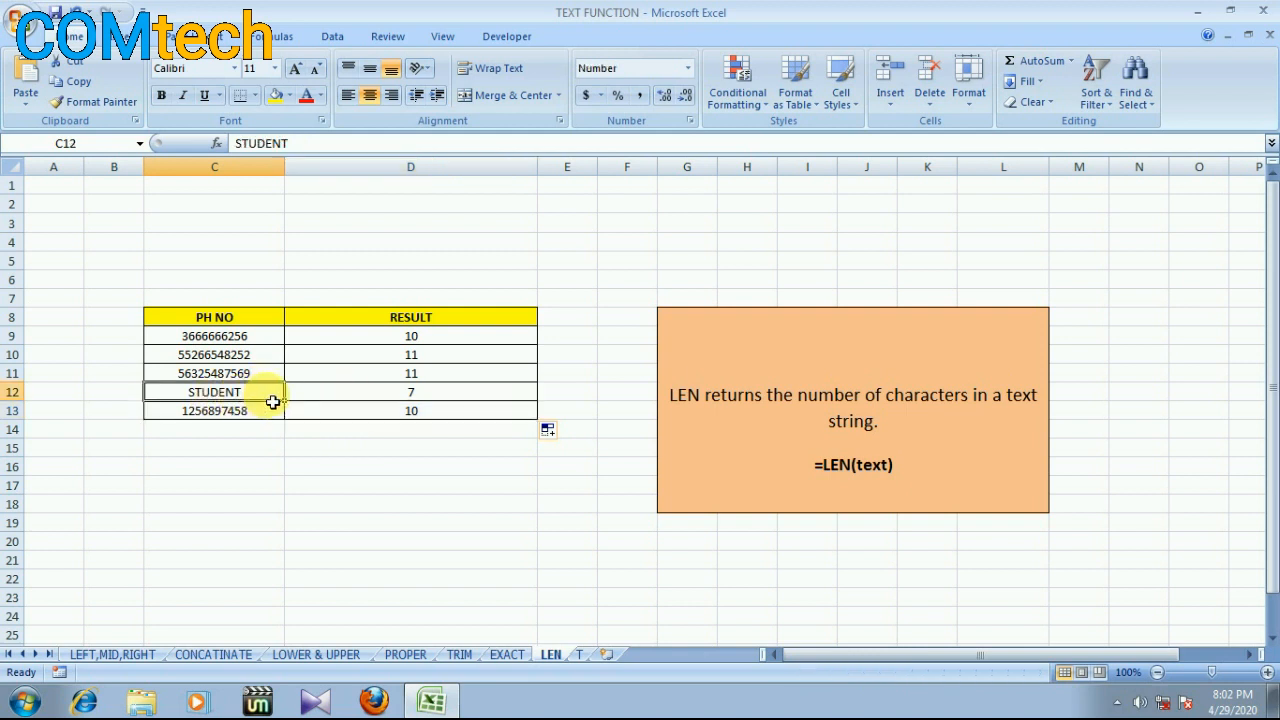
left_click_drag(273, 402, 320, 397)
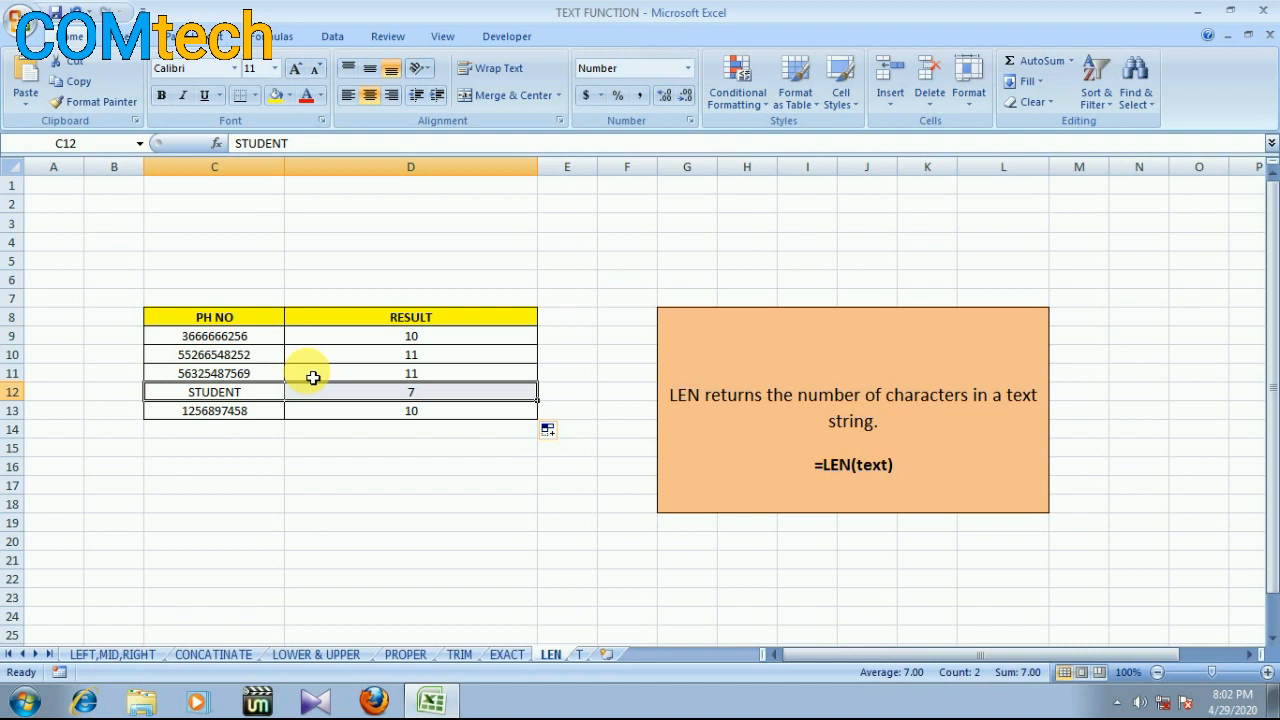
left_click(356, 392)
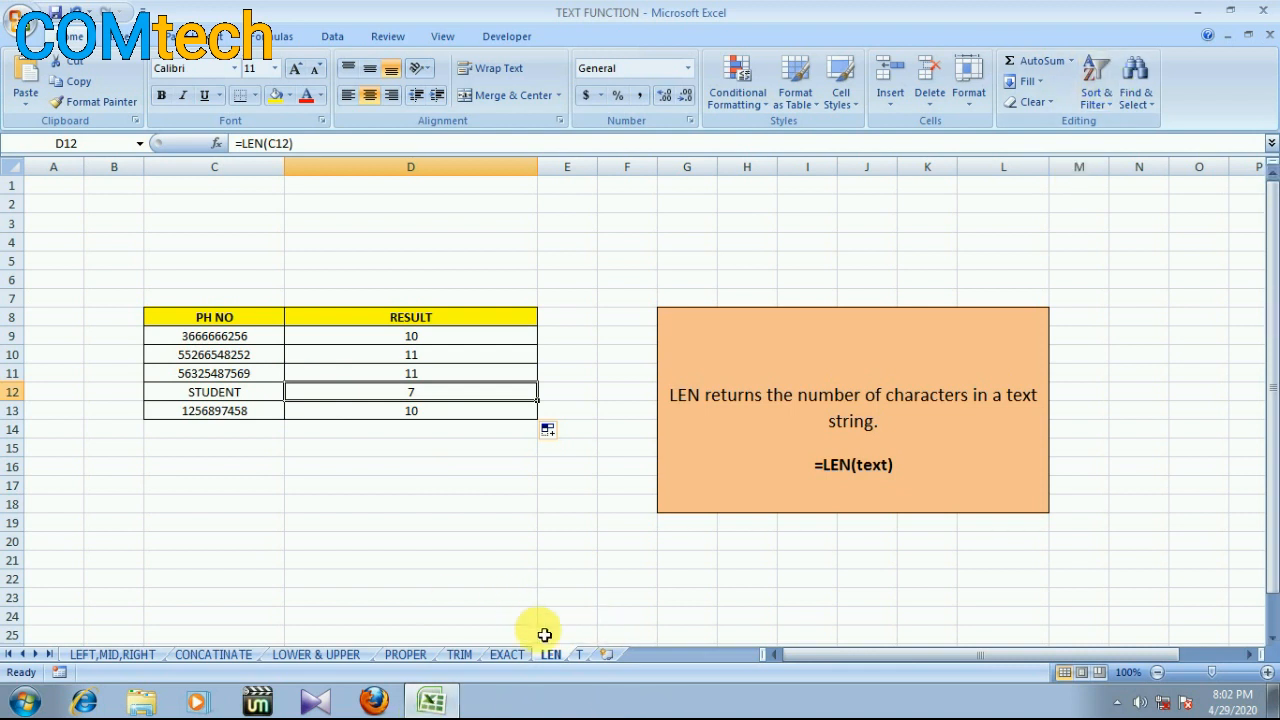
- On the T sheet, look over the source texts and enter the formula =T(C9) in D9
left_click(579, 654)
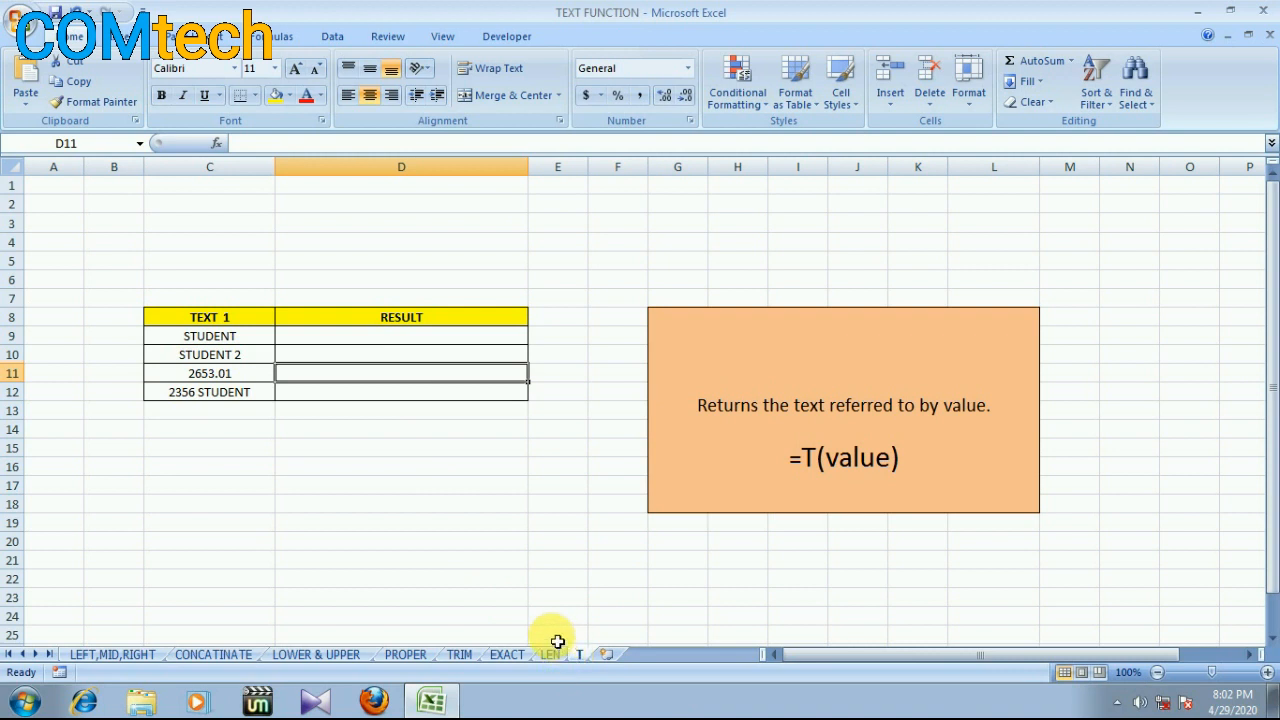
left_click(320, 346)
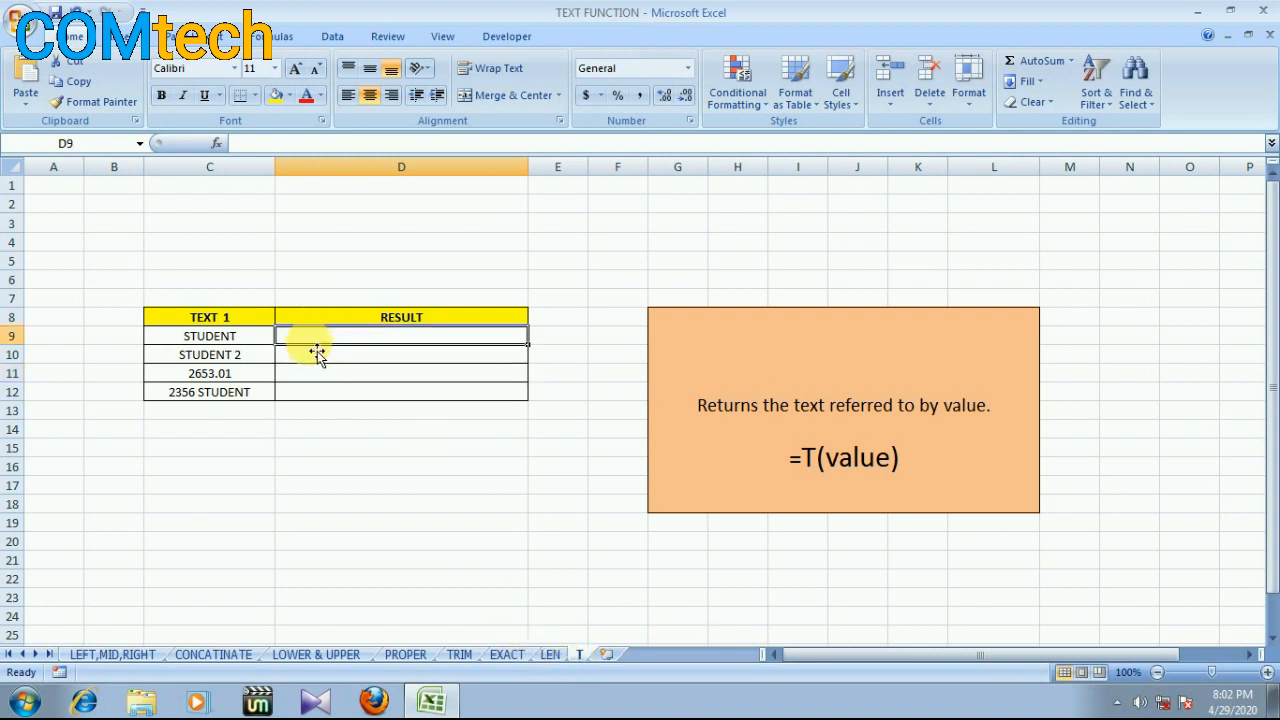
left_click(248, 345)
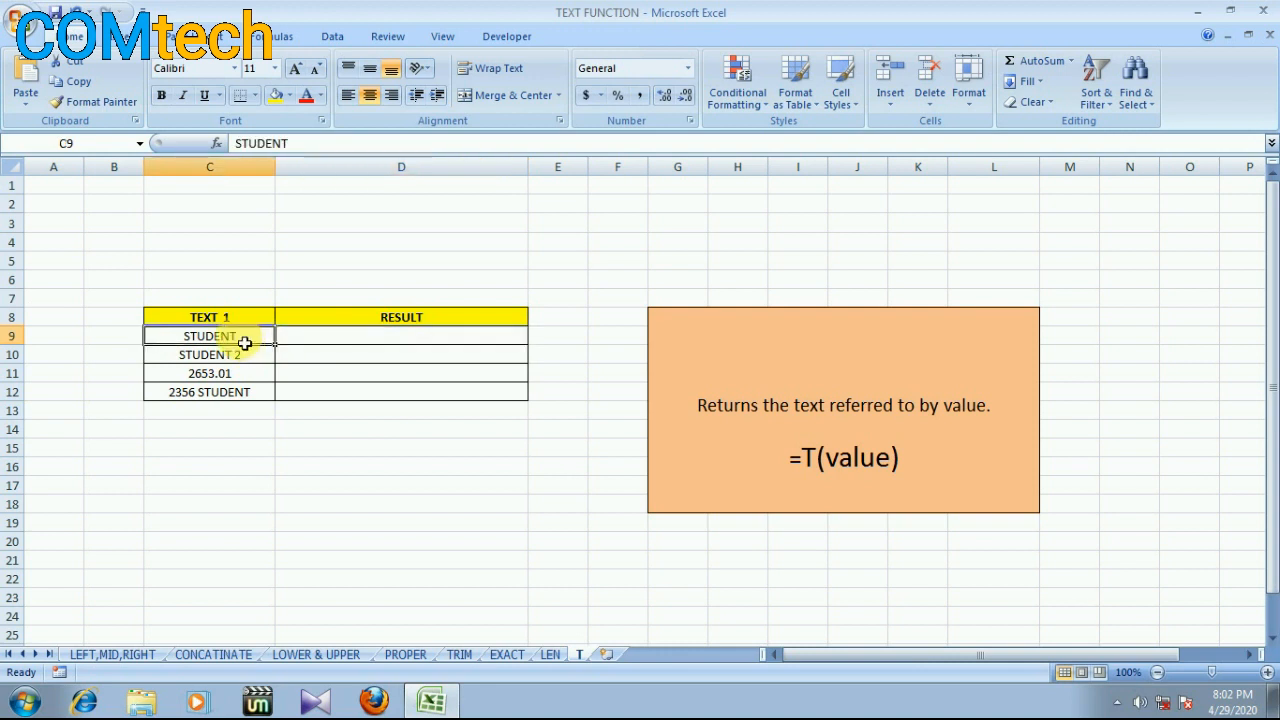
left_click(257, 354)
left_click(317, 344)
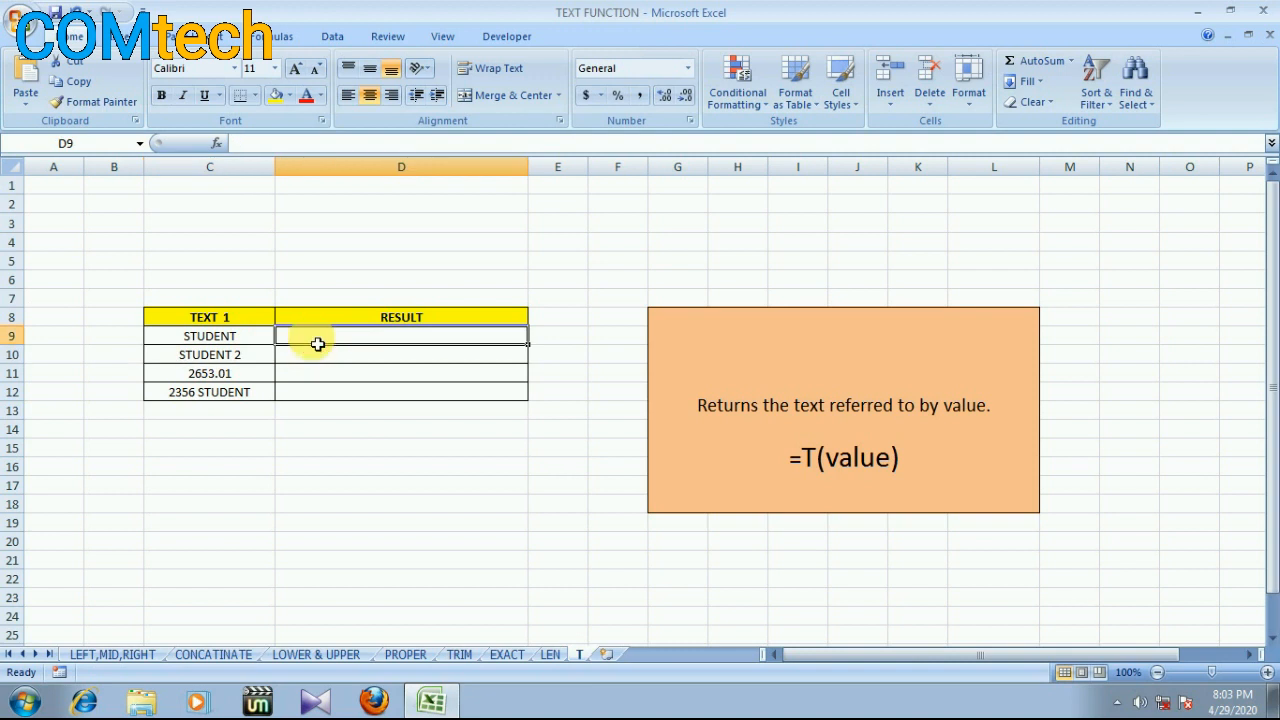
left_click(246, 337)
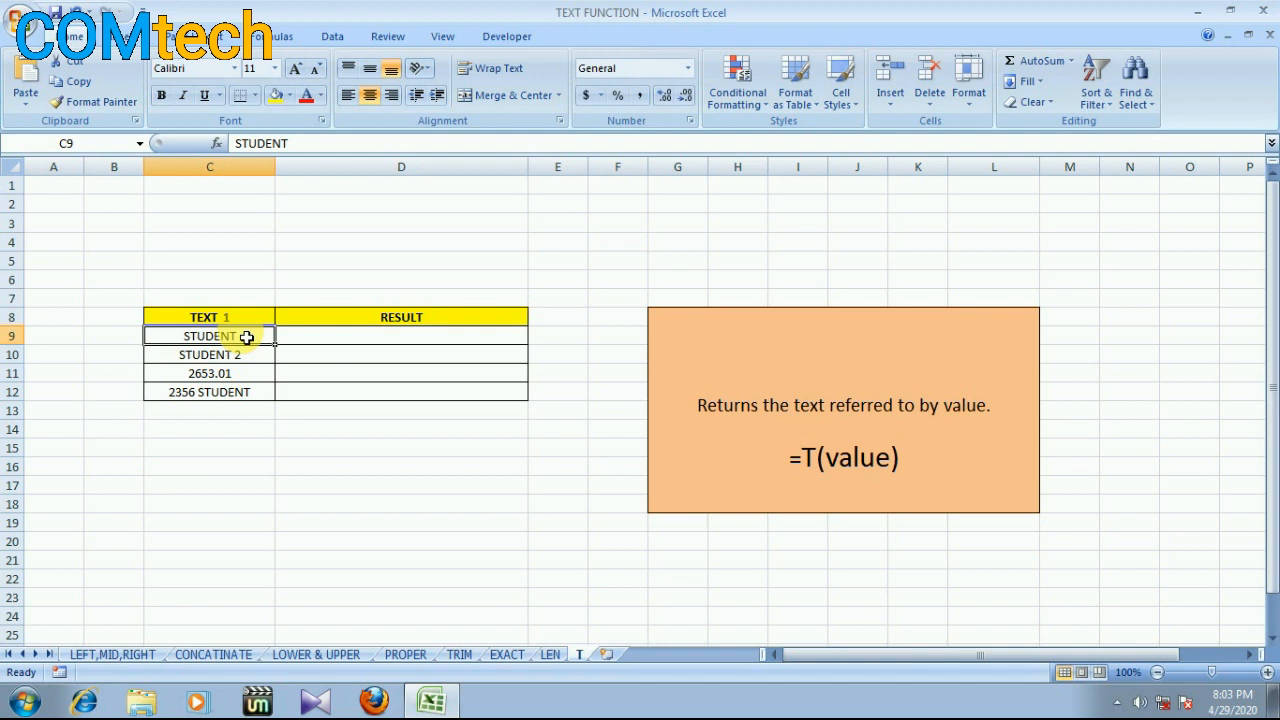
left_click(326, 337)
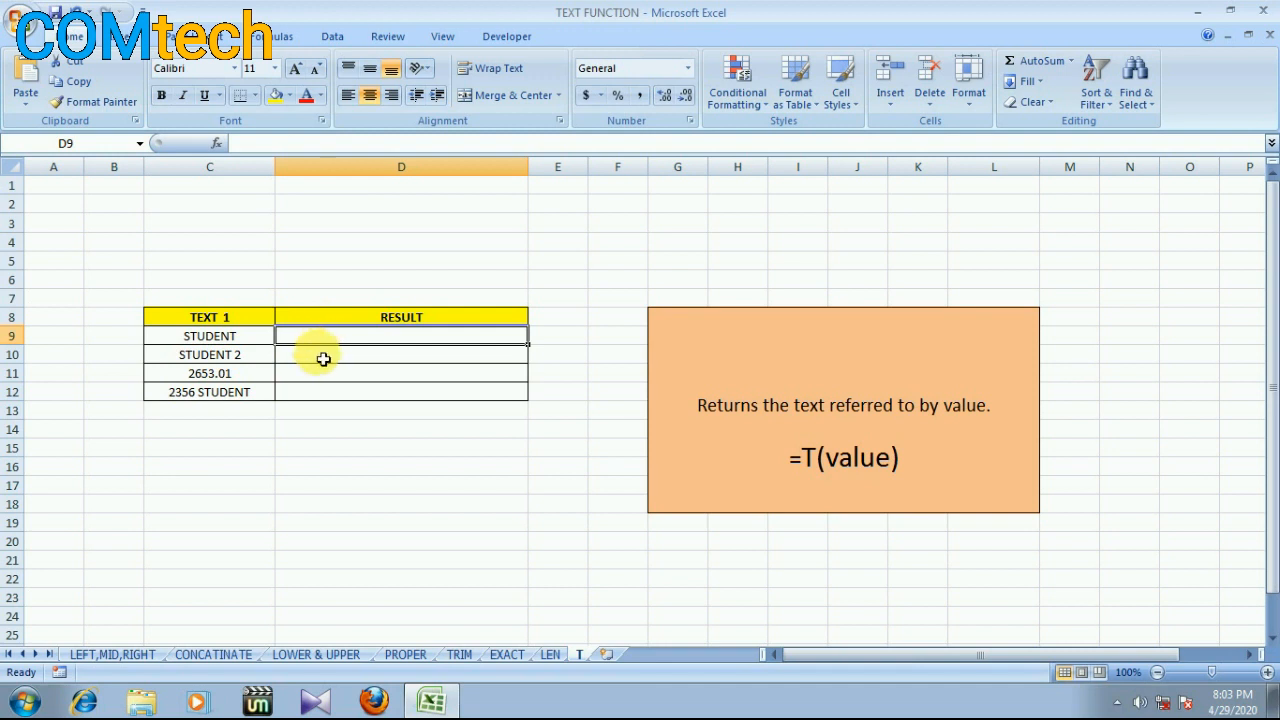
type("=")
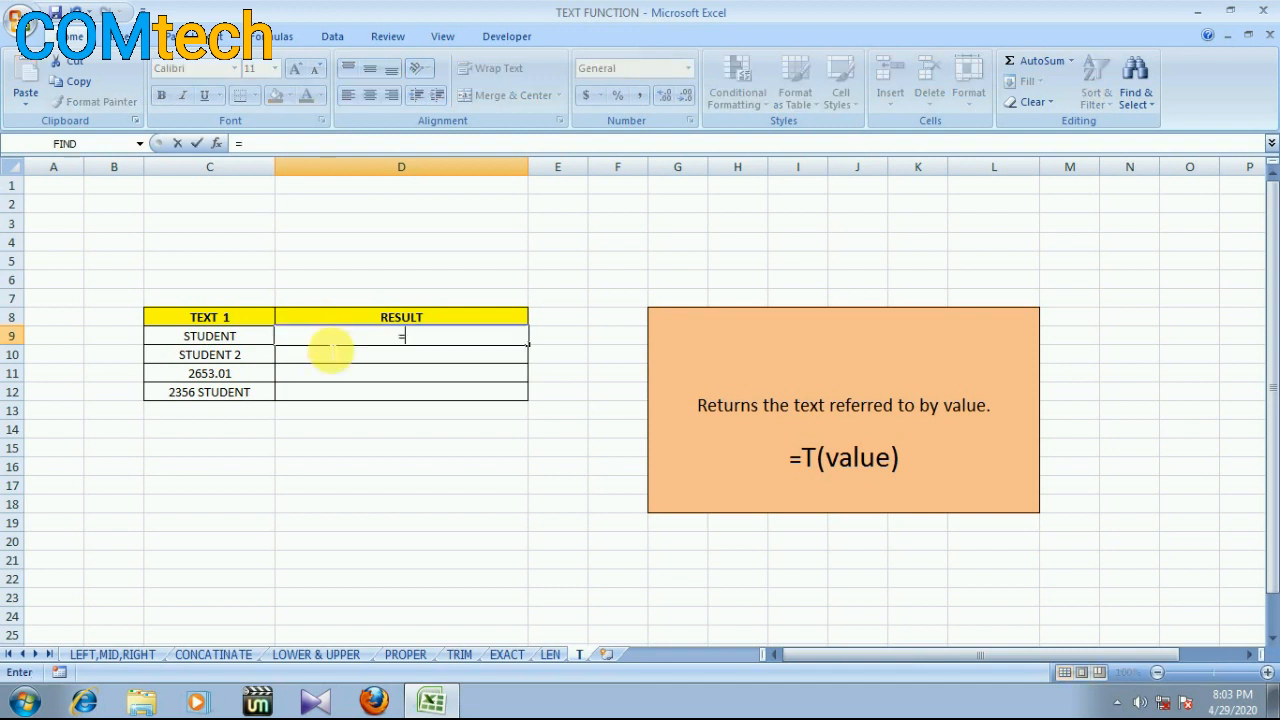
type("T(")
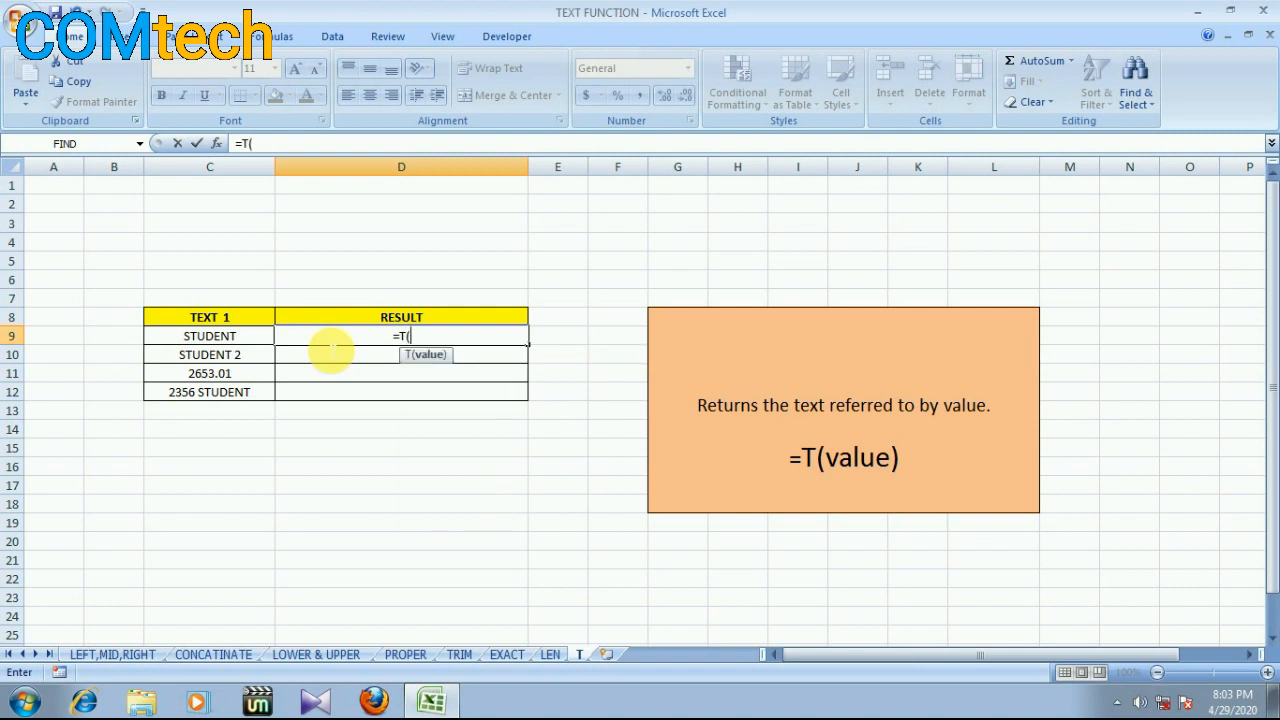
left_click(231, 340)
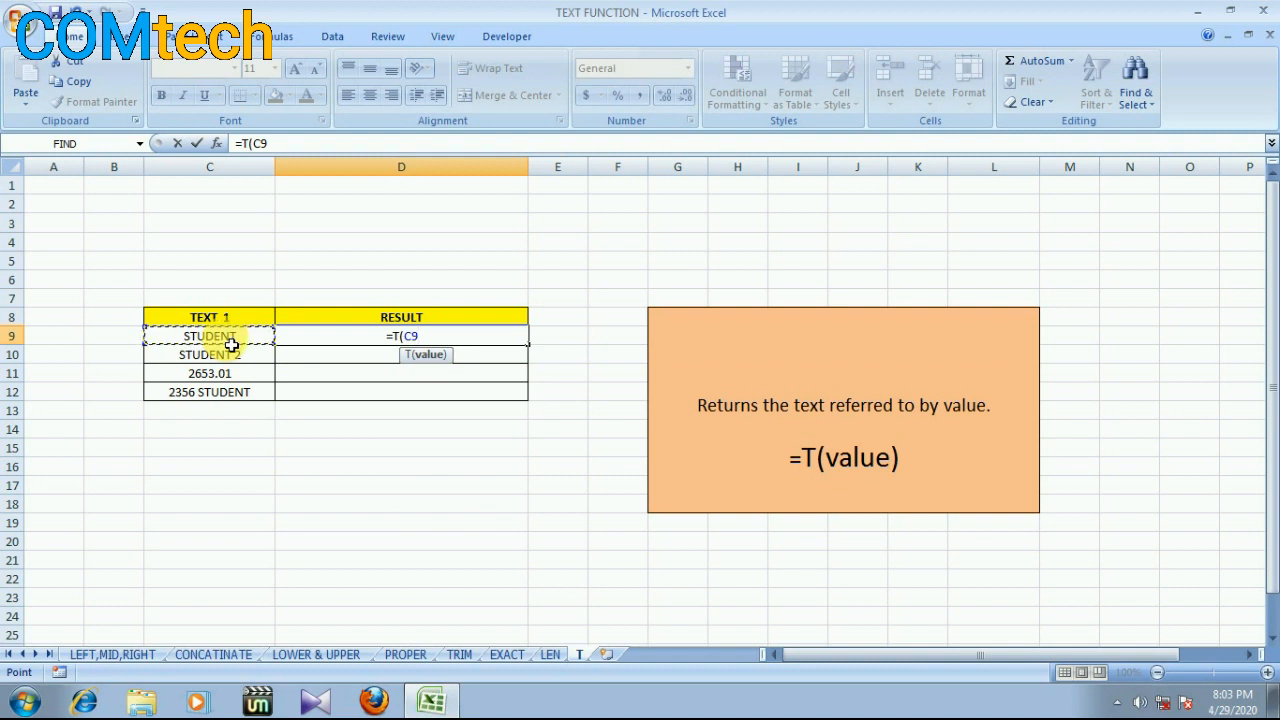
key("Return")
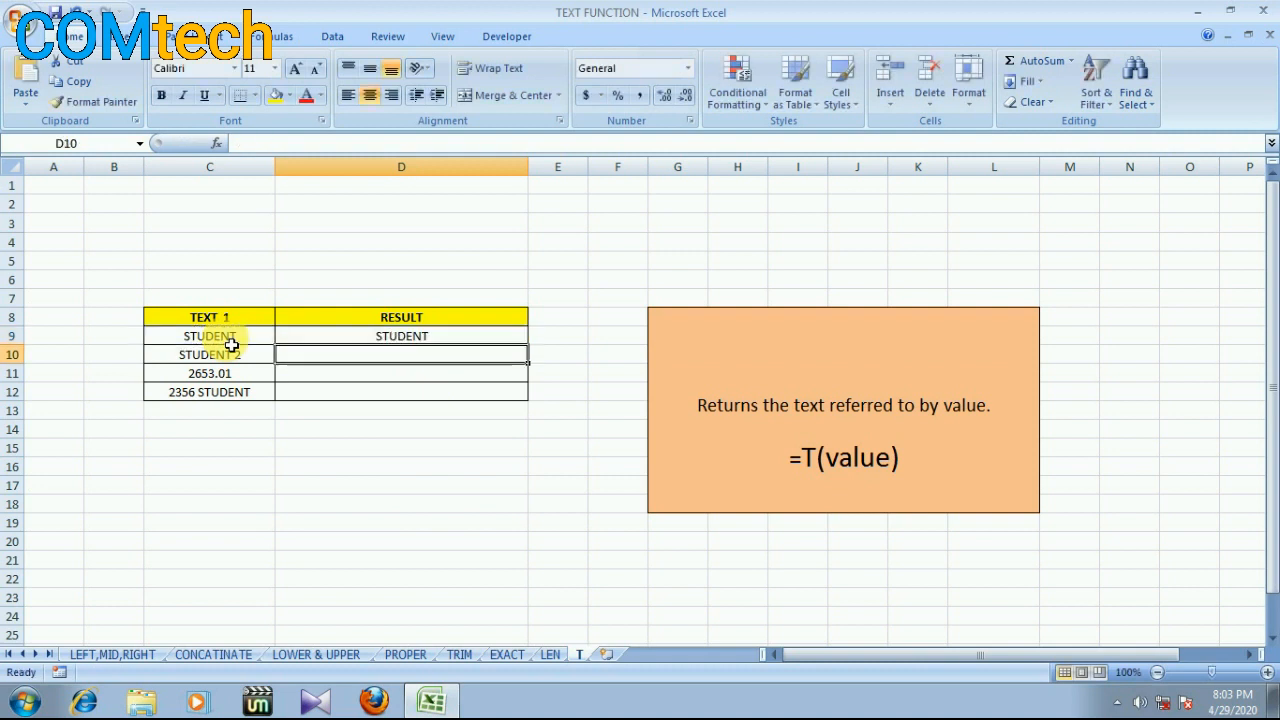
- Compare C9 with its result and fill the T formula from D9 down through D12
left_click(249, 344)
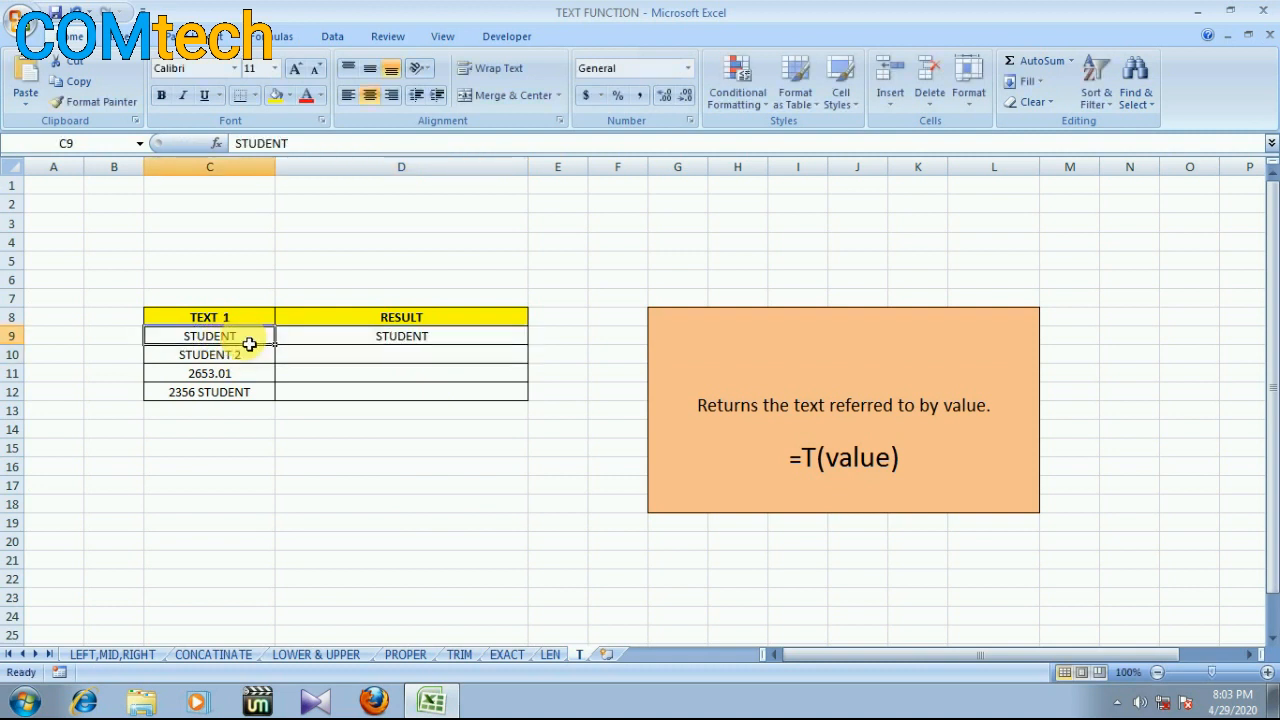
left_click(328, 342)
left_click_drag(529, 345, 529, 409)
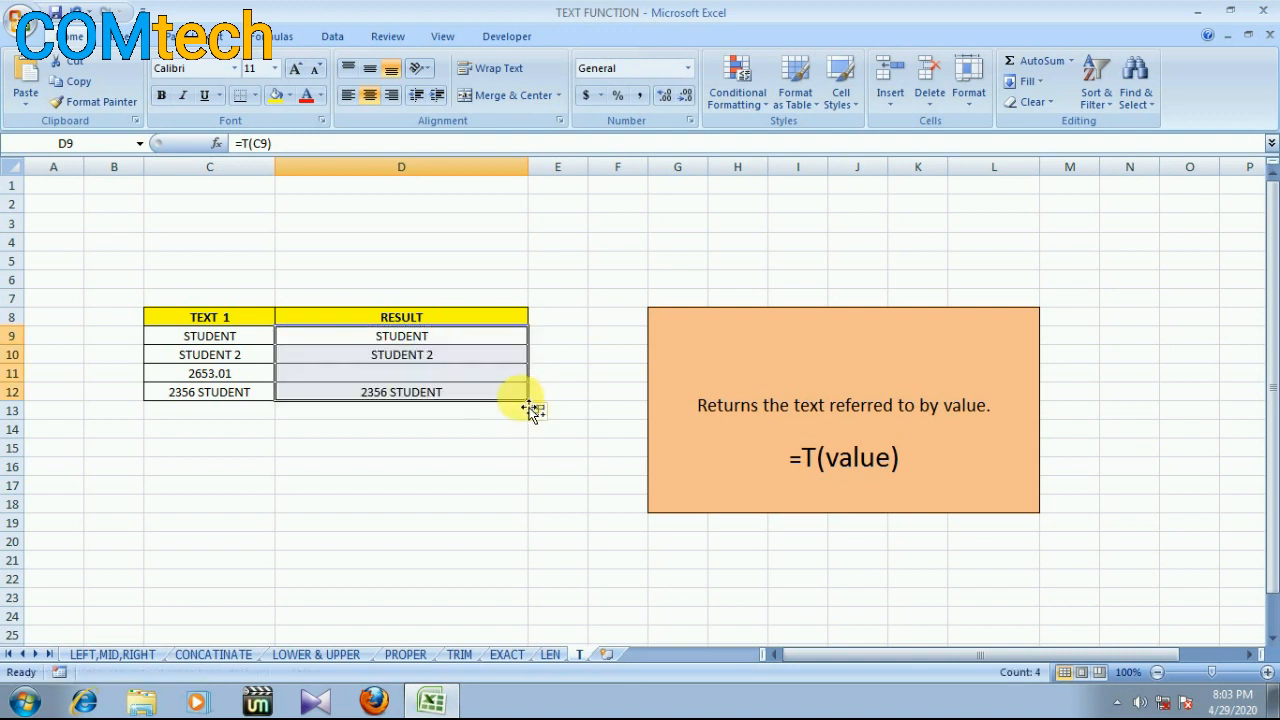
- Compare the source values in C10 to C12 with their T results in column D
left_click(234, 360)
left_click(348, 364)
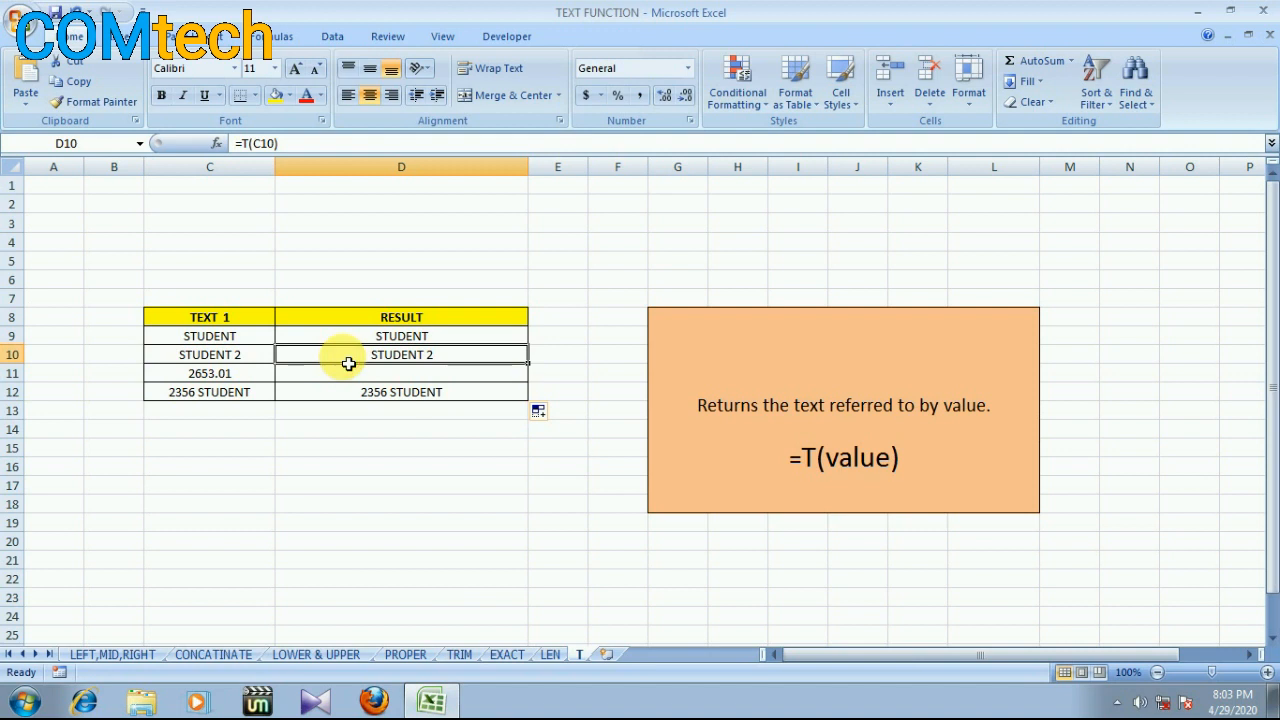
left_click_drag(253, 377, 322, 381)
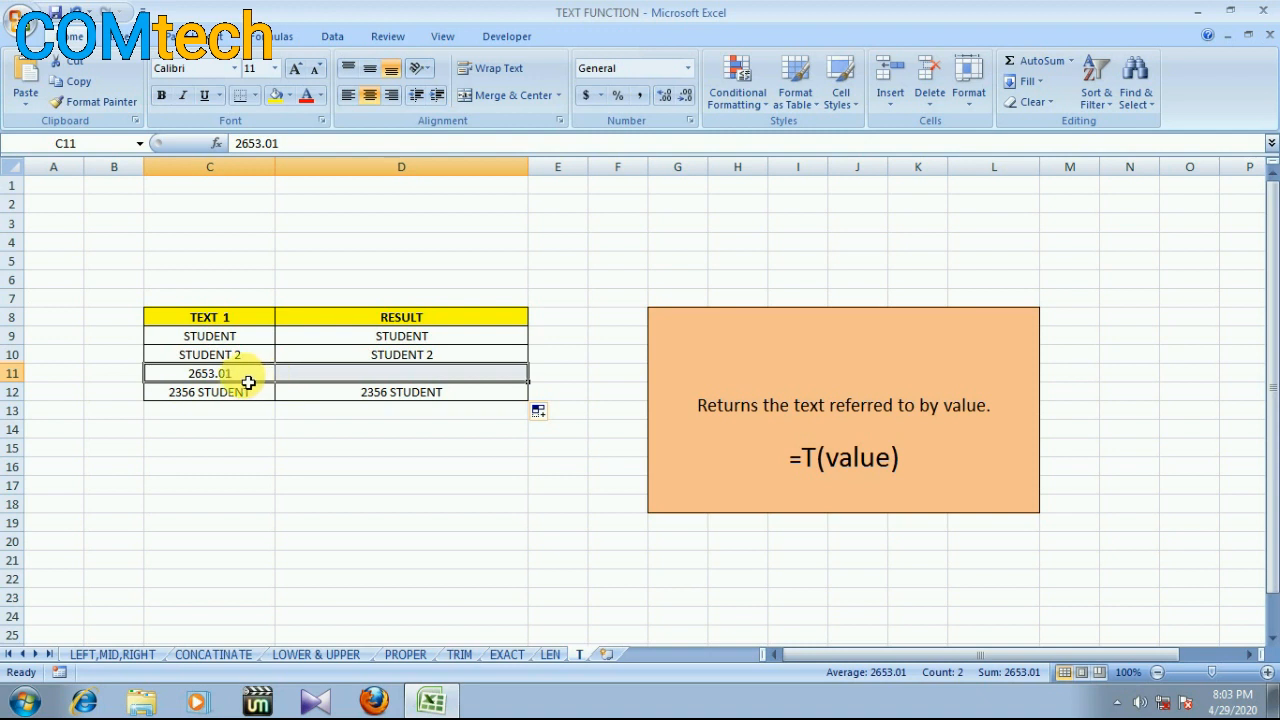
left_click(384, 379)
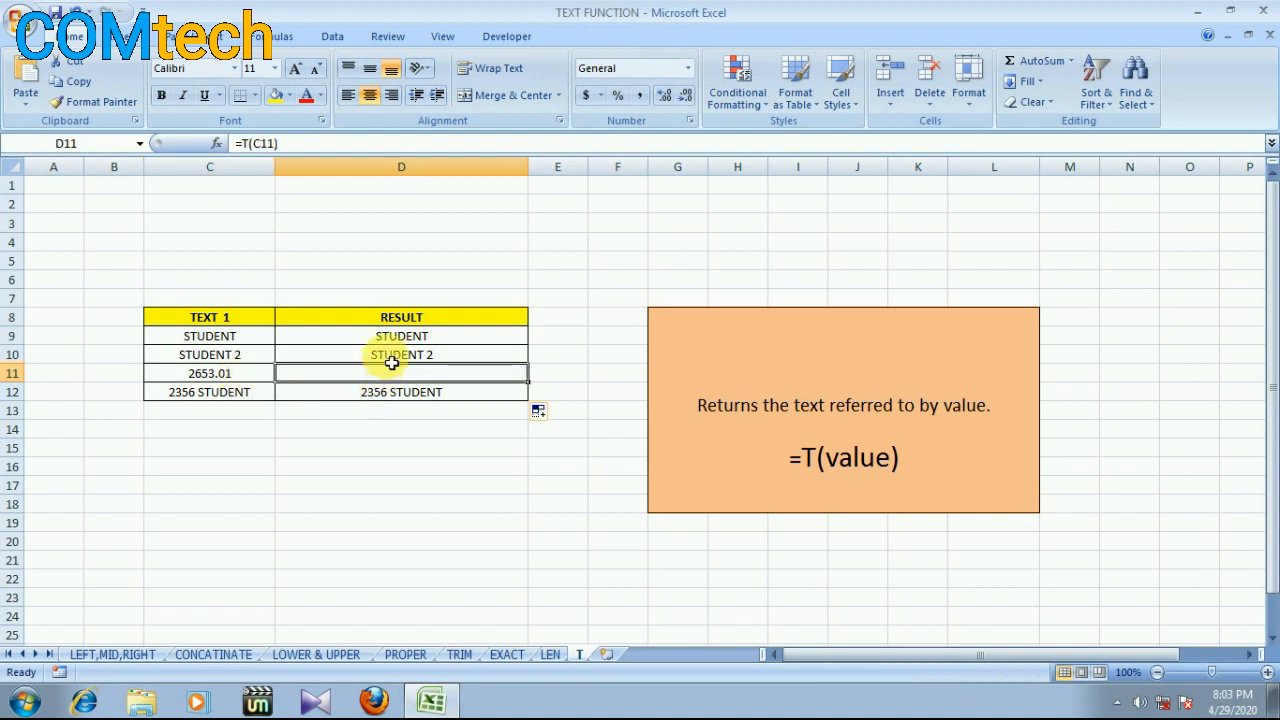
left_click_drag(228, 396, 305, 398)
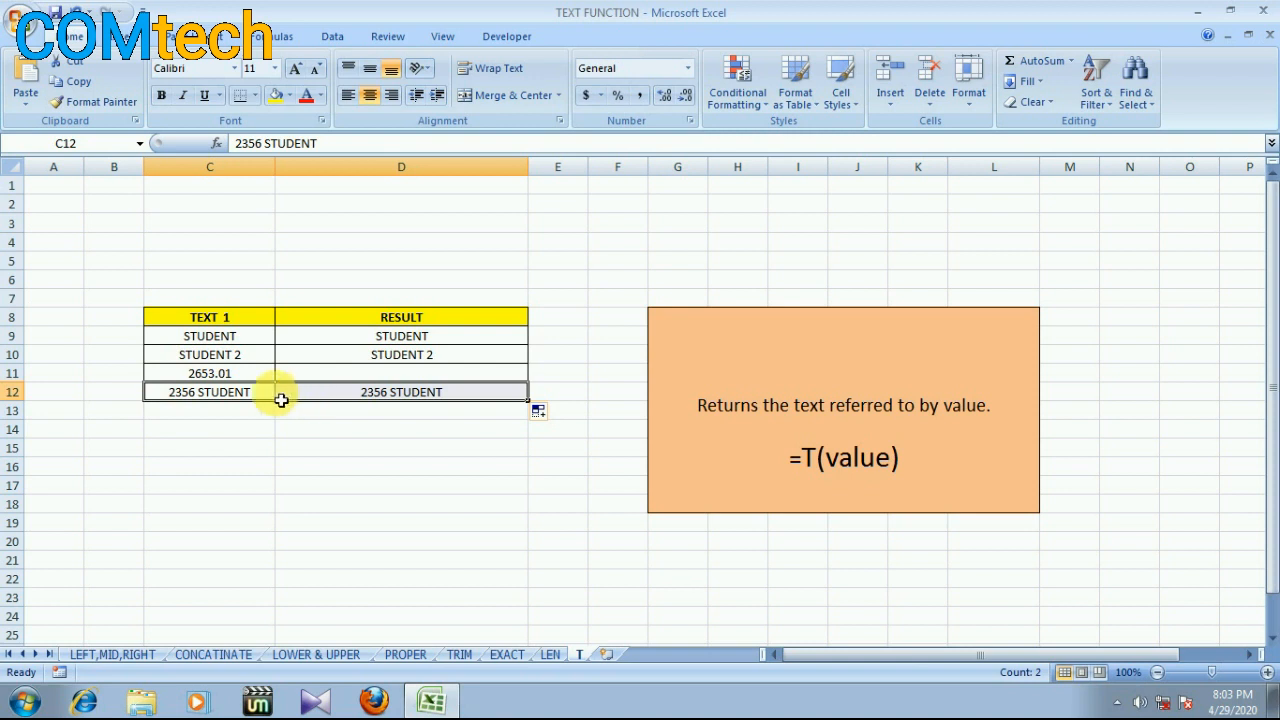